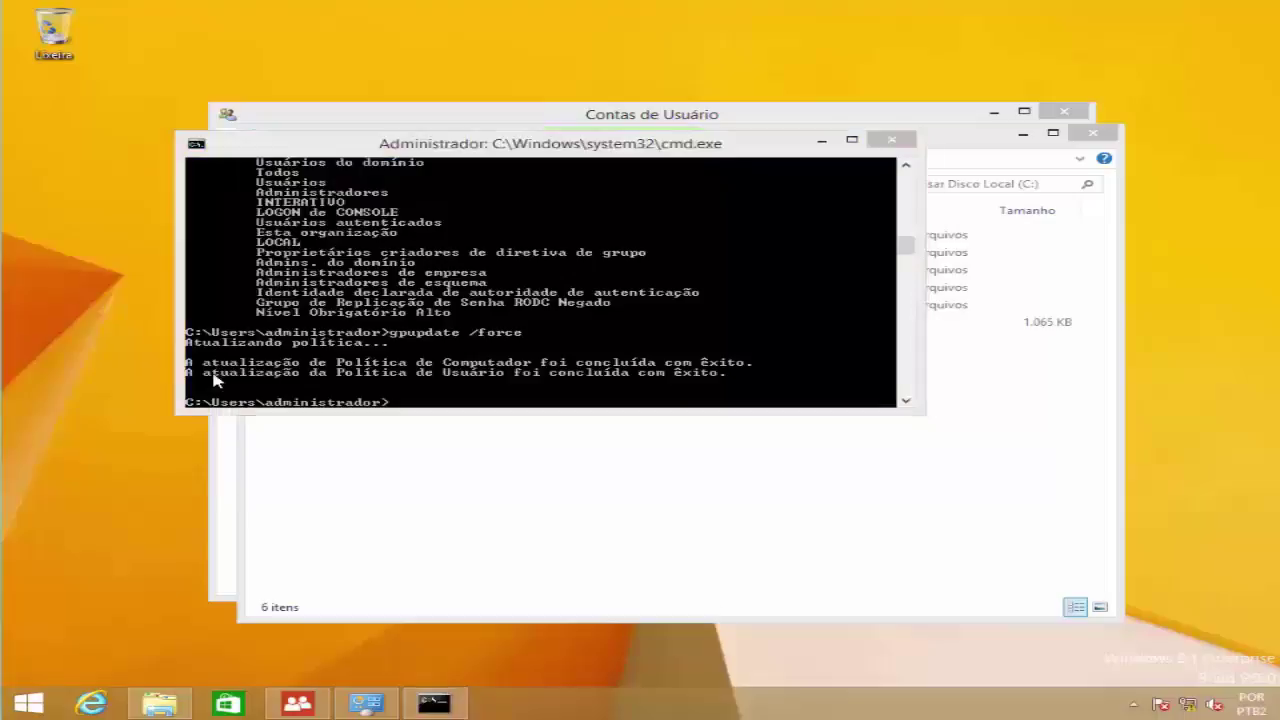
key("Escape")
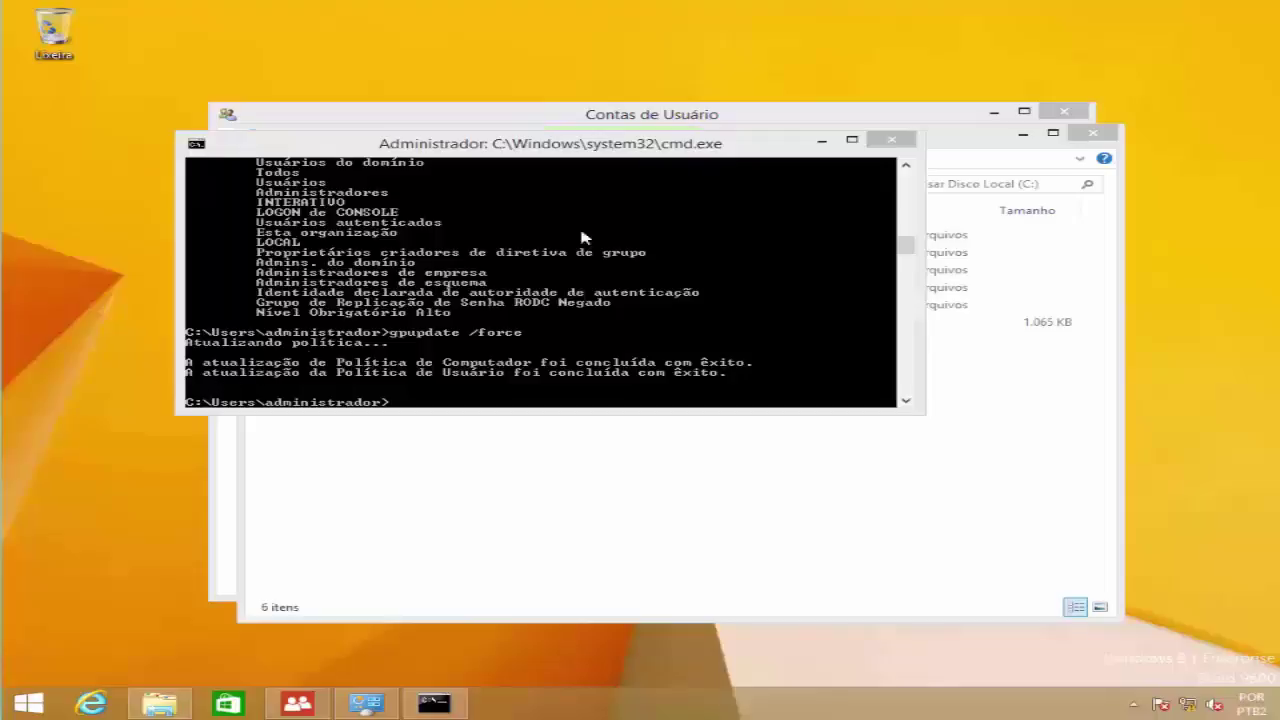
left_click(656, 148)
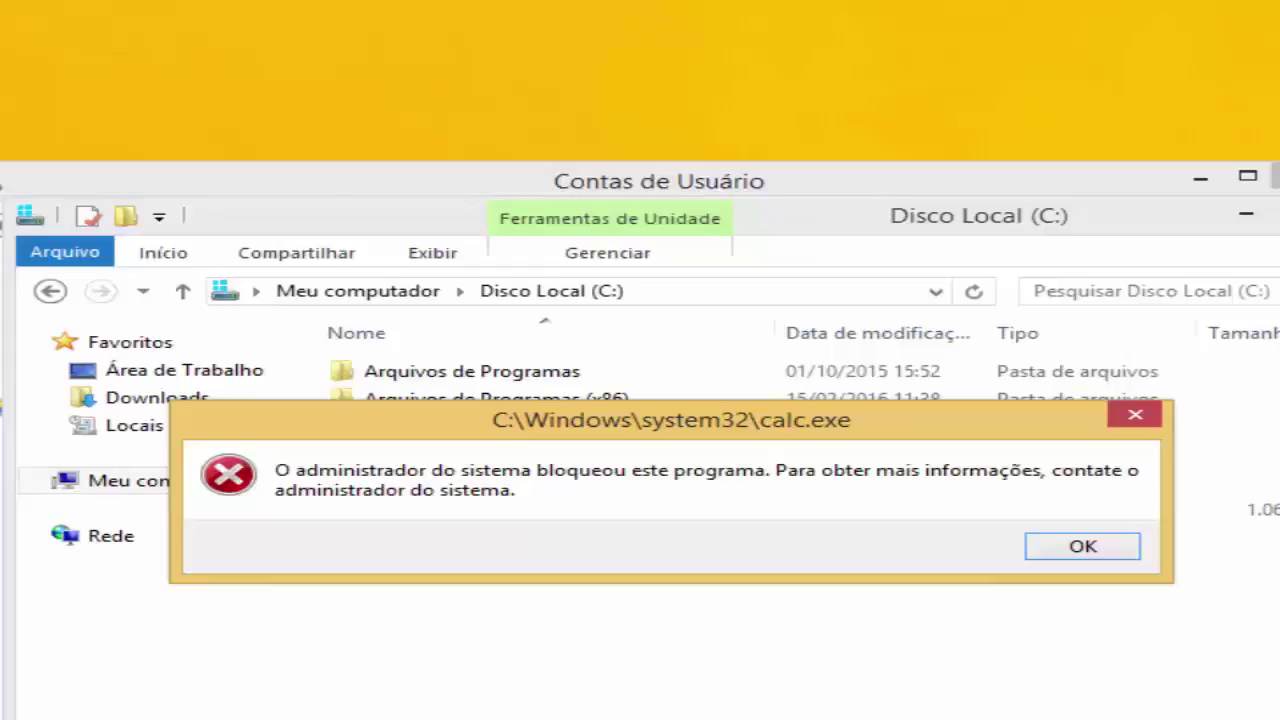
Open Windows Firewall from the Control Panel and maximize its window.
key("super+x")
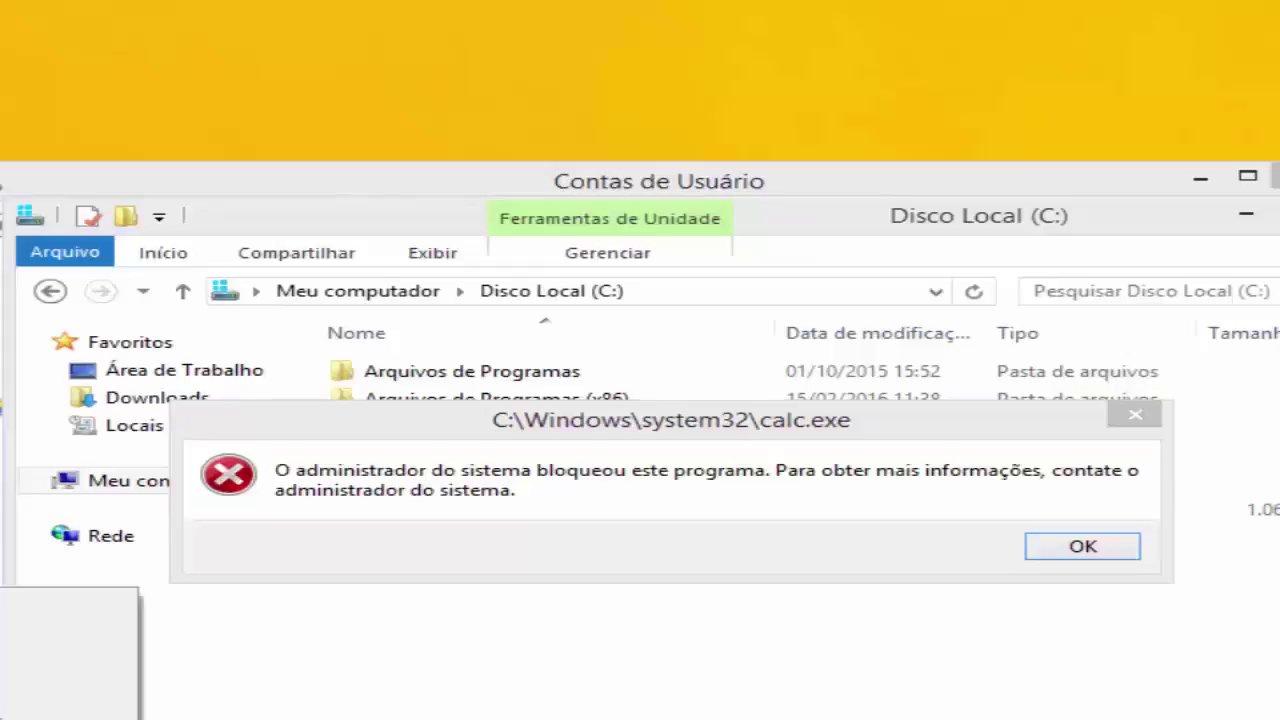
key("p")
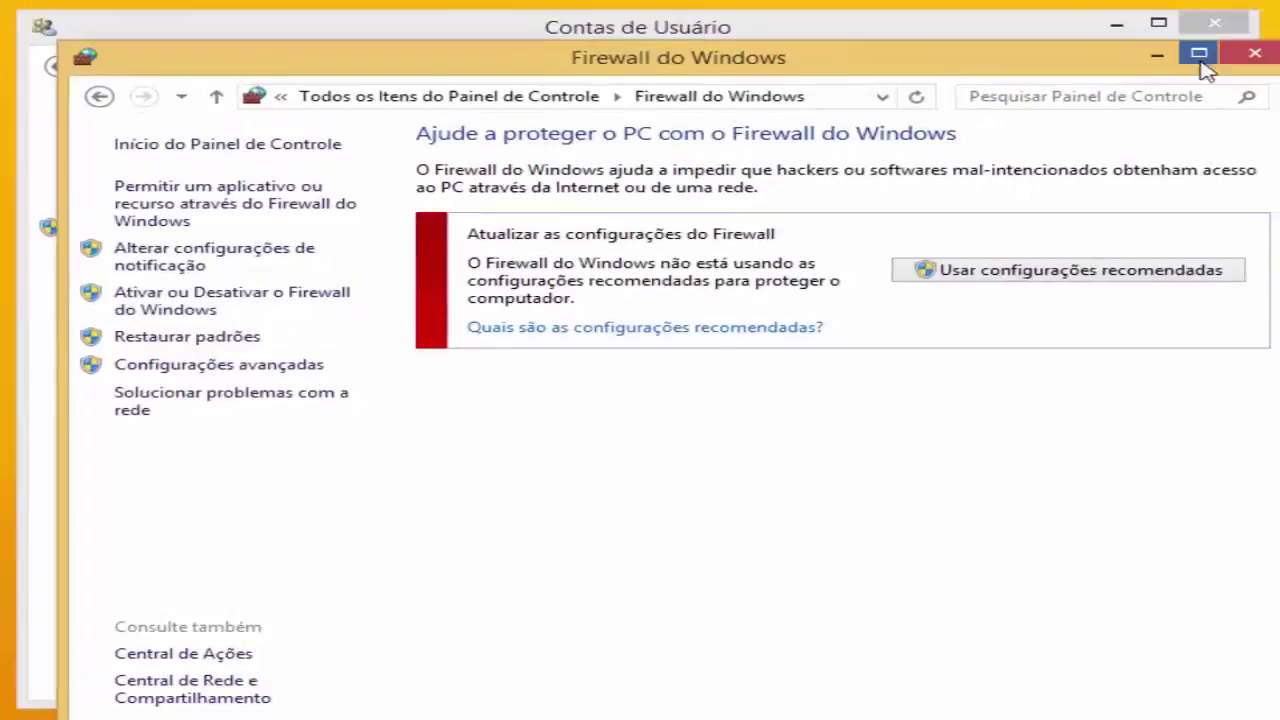
left_click(1201, 56)
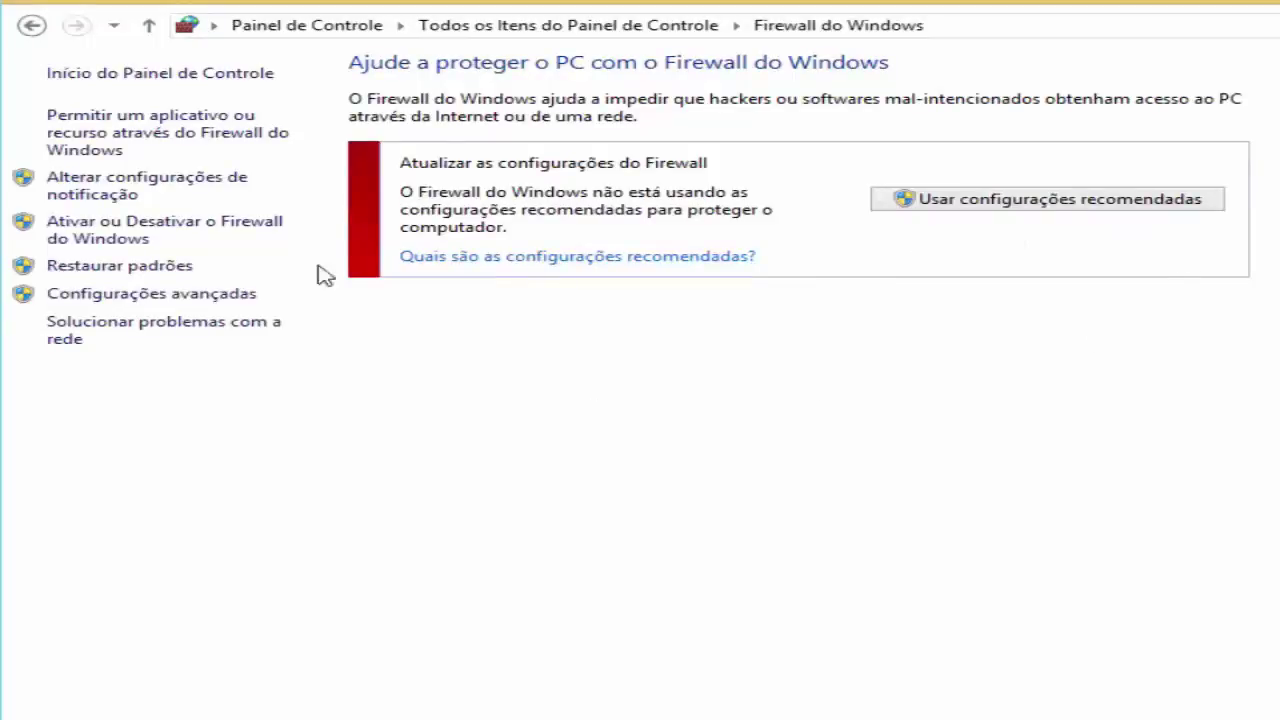
Apply the recommended Windows Firewall settings and return to the firewall overview page.
left_click(95, 195)
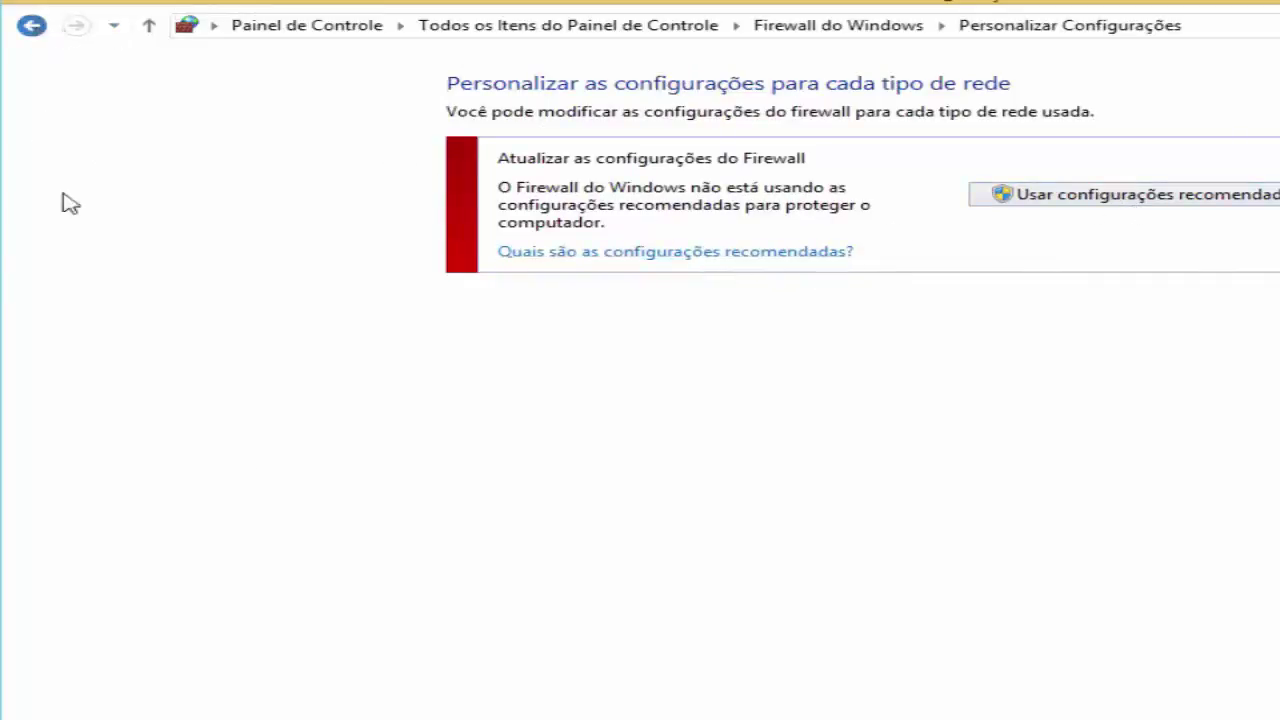
left_click(130, 243)
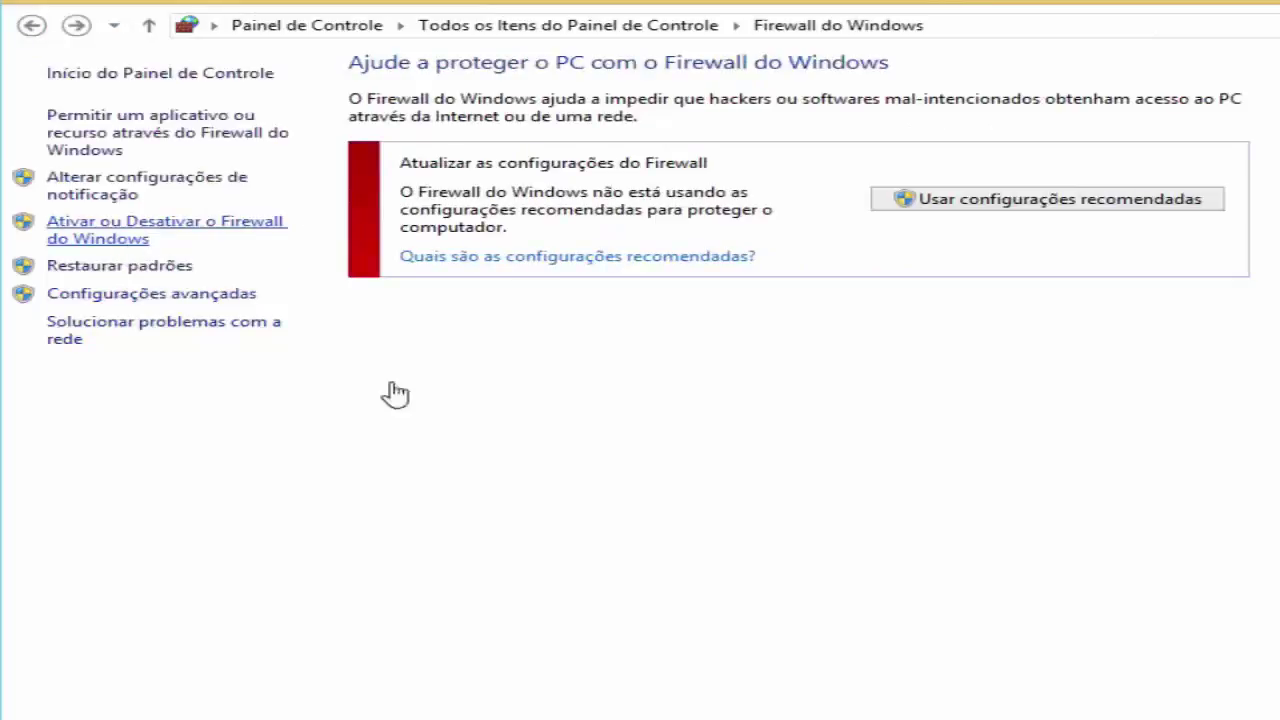
left_click(1080, 200)
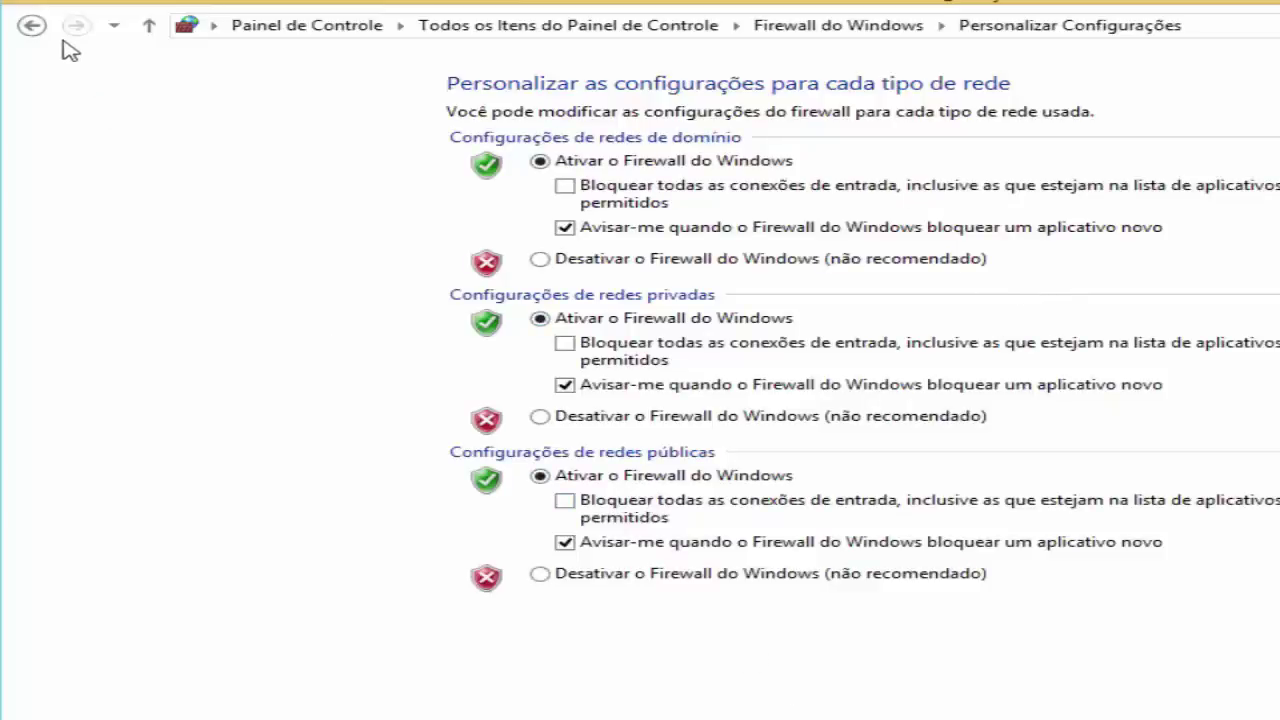
left_click(848, 33)
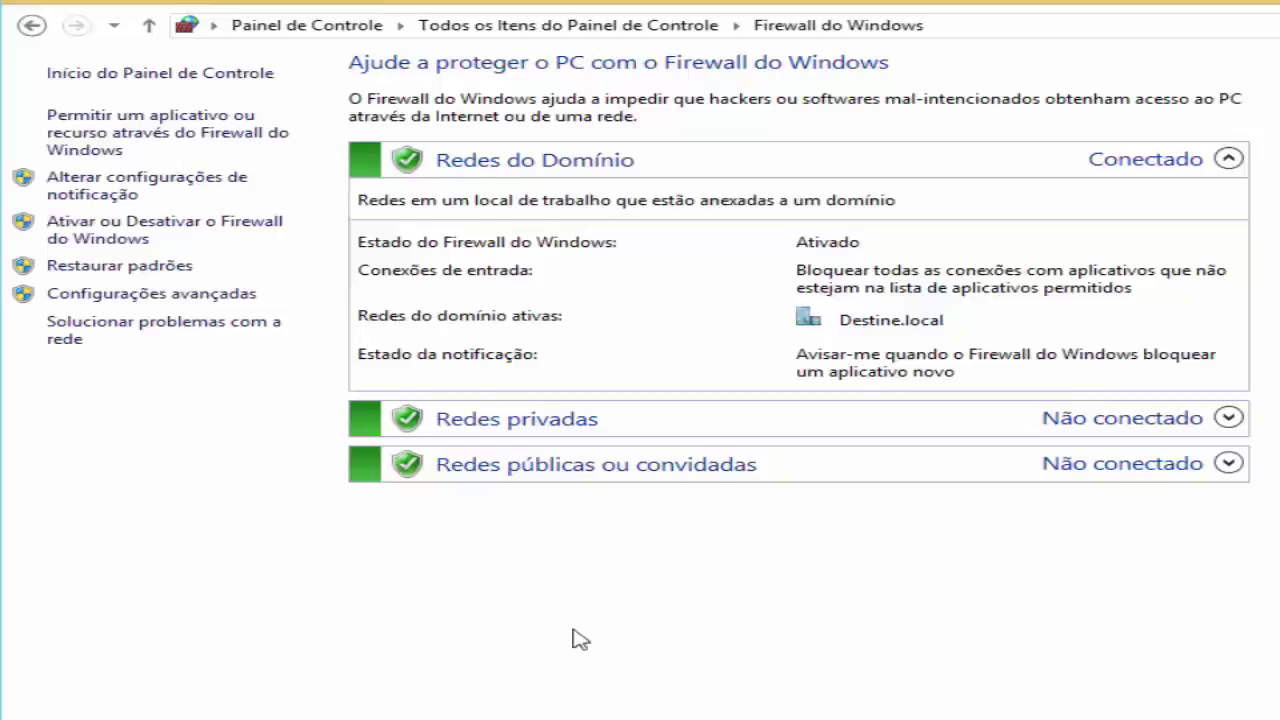
In the per-network settings, clear the domain blocking notification and select disabling the private-network firewall, leaving the page without saving.
left_click(122, 238)
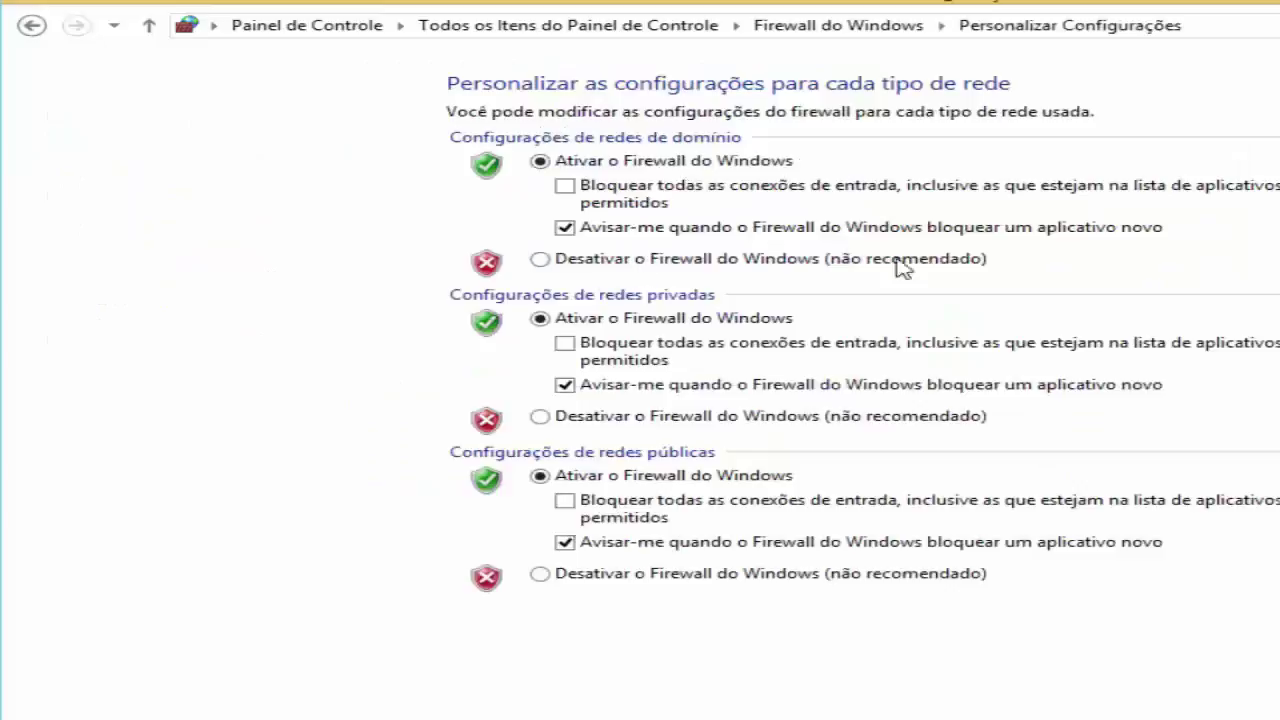
left_click(32, 25)
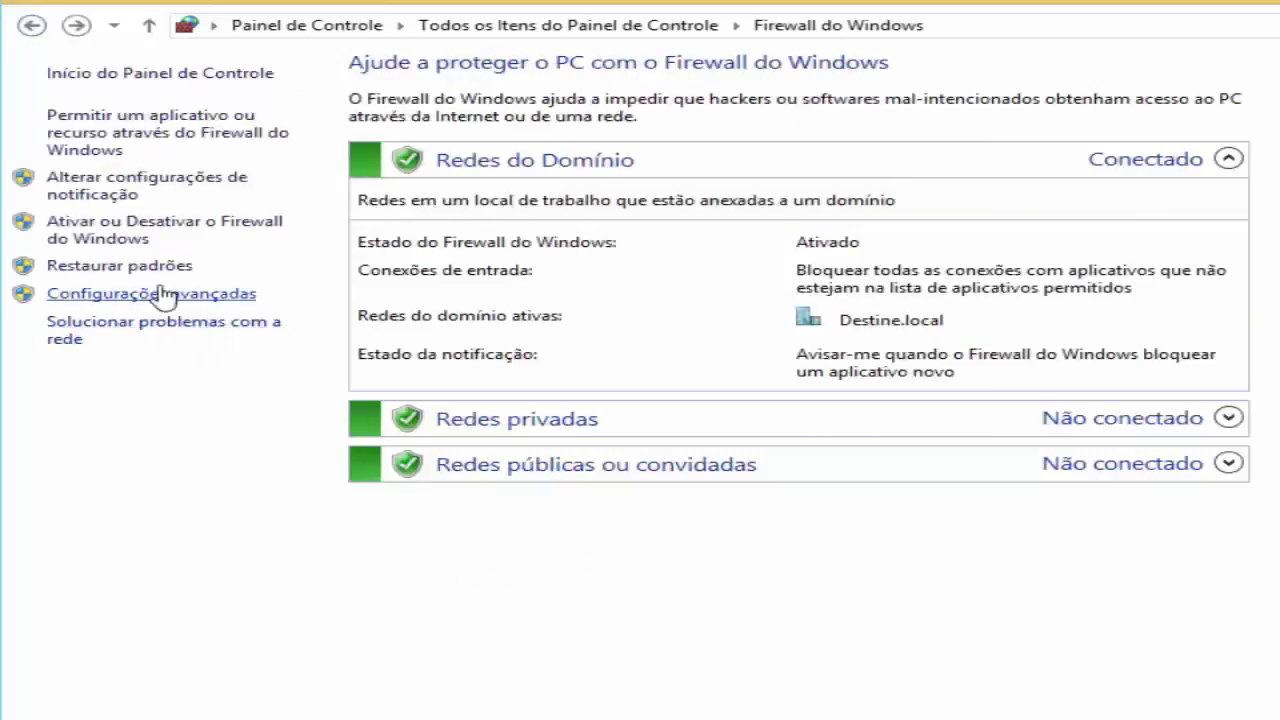
left_click(135, 235)
left_click(566, 230)
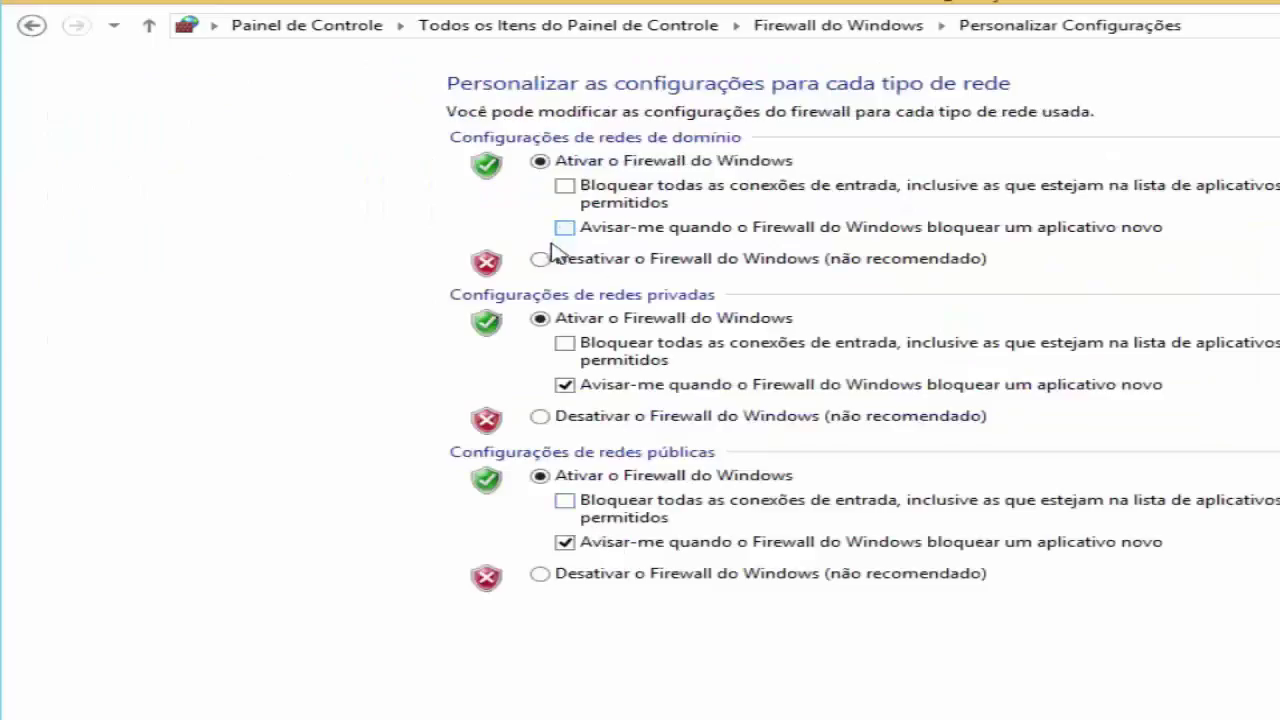
left_click(540, 416)
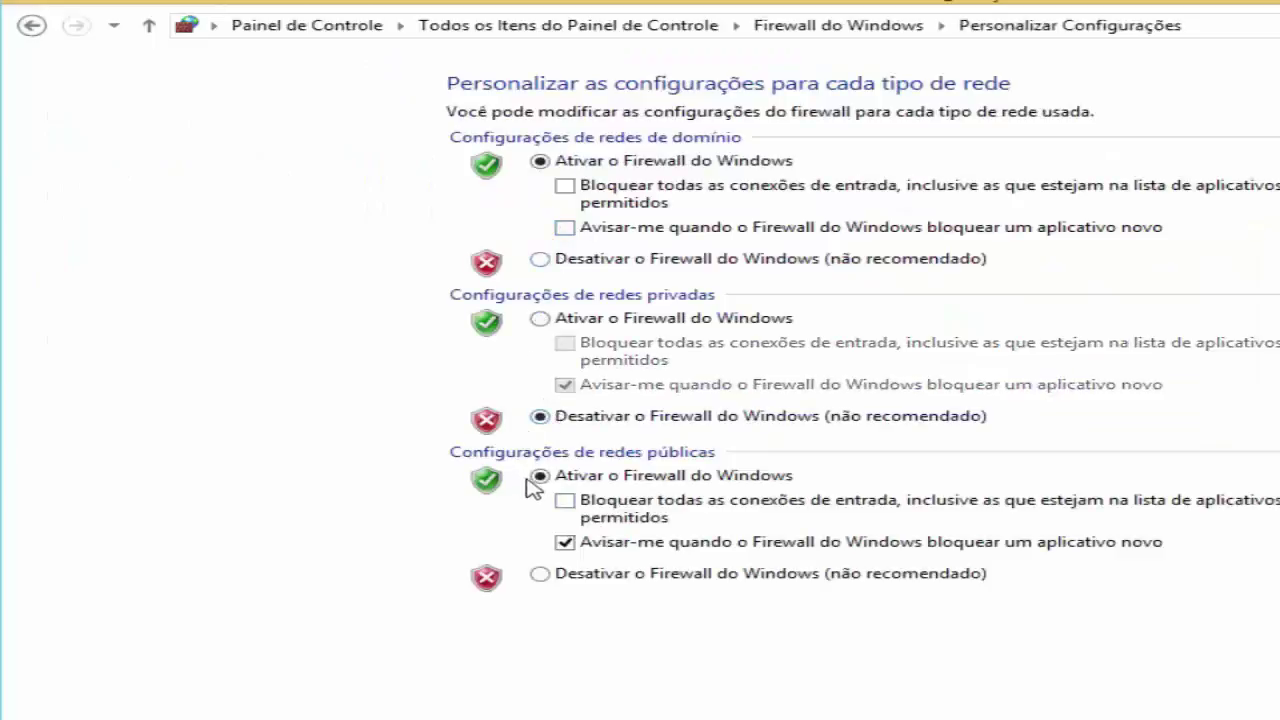
left_click(33, 28)
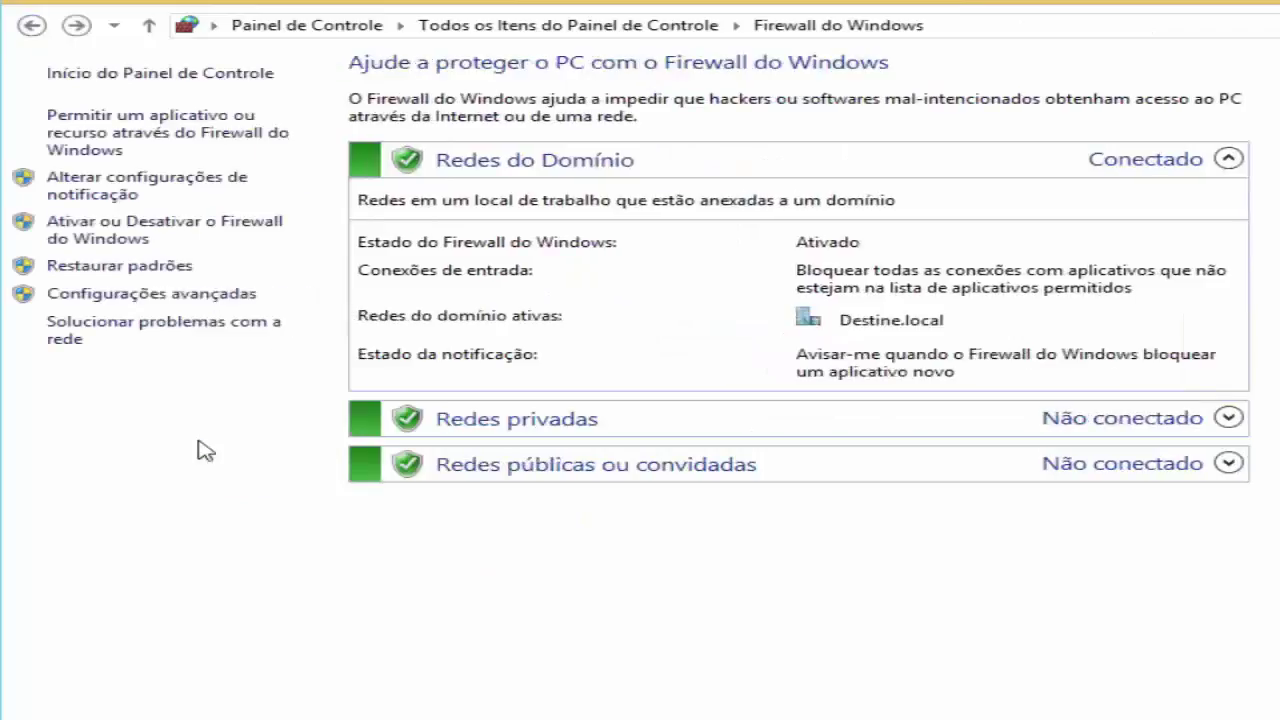
Restore the Windows Firewall default settings and check the resulting options for each network type.
left_click(100, 268)
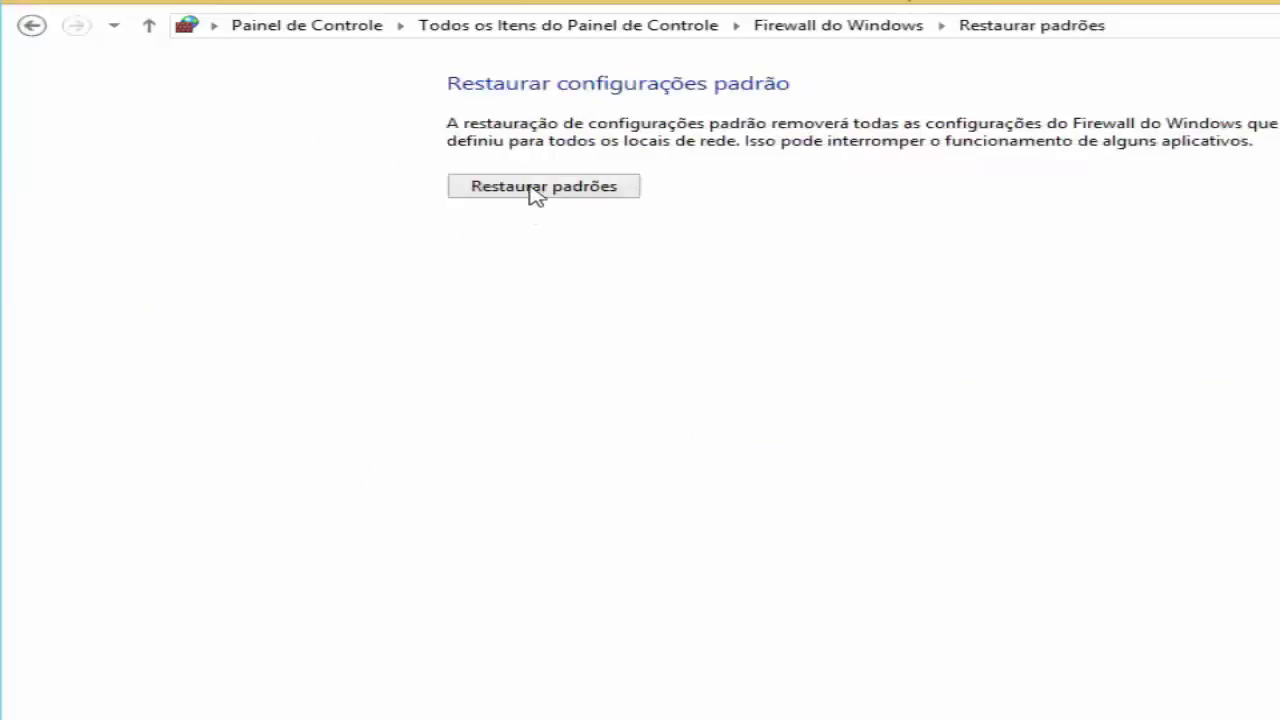
left_click(537, 190)
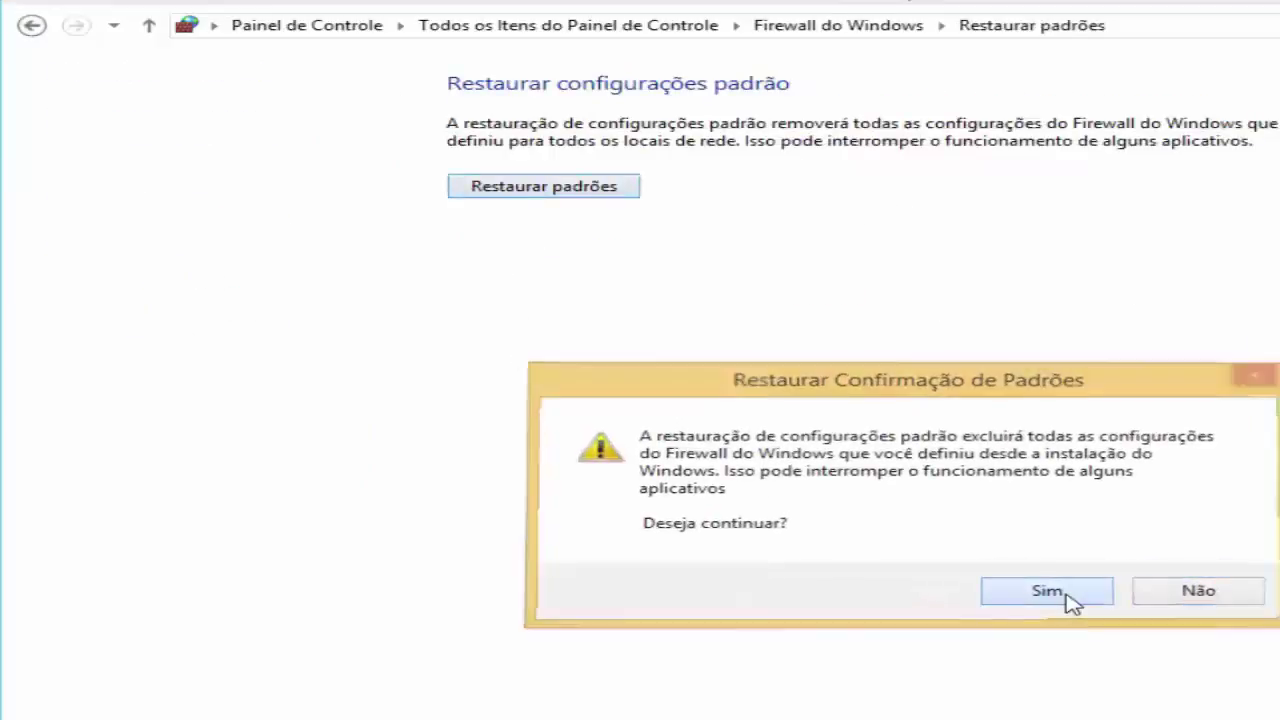
left_click(1070, 603)
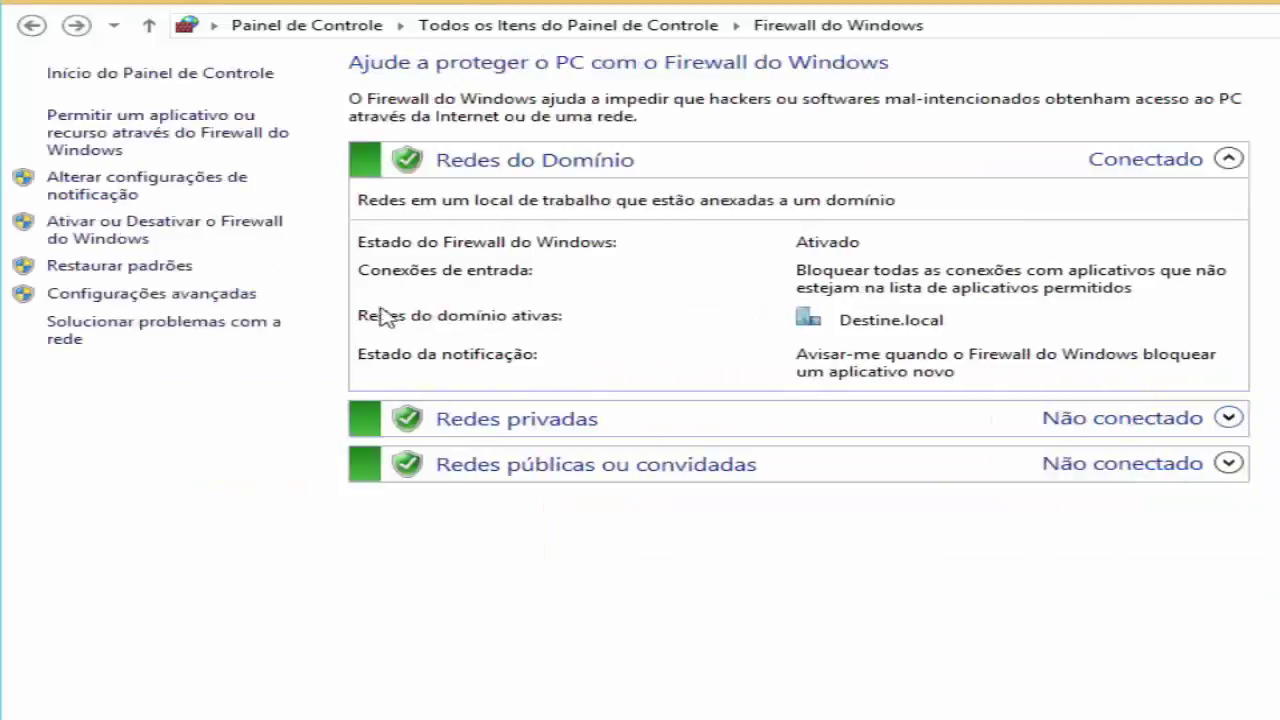
left_click(130, 241)
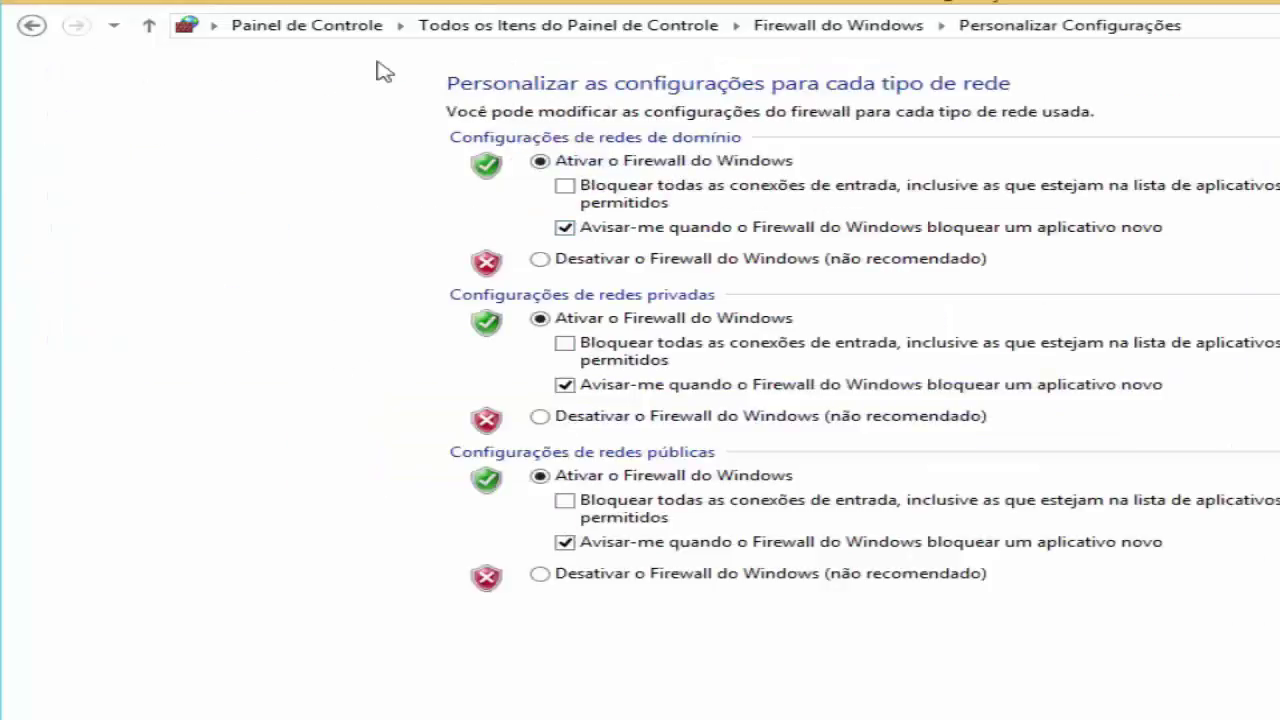
key("alt+Left")
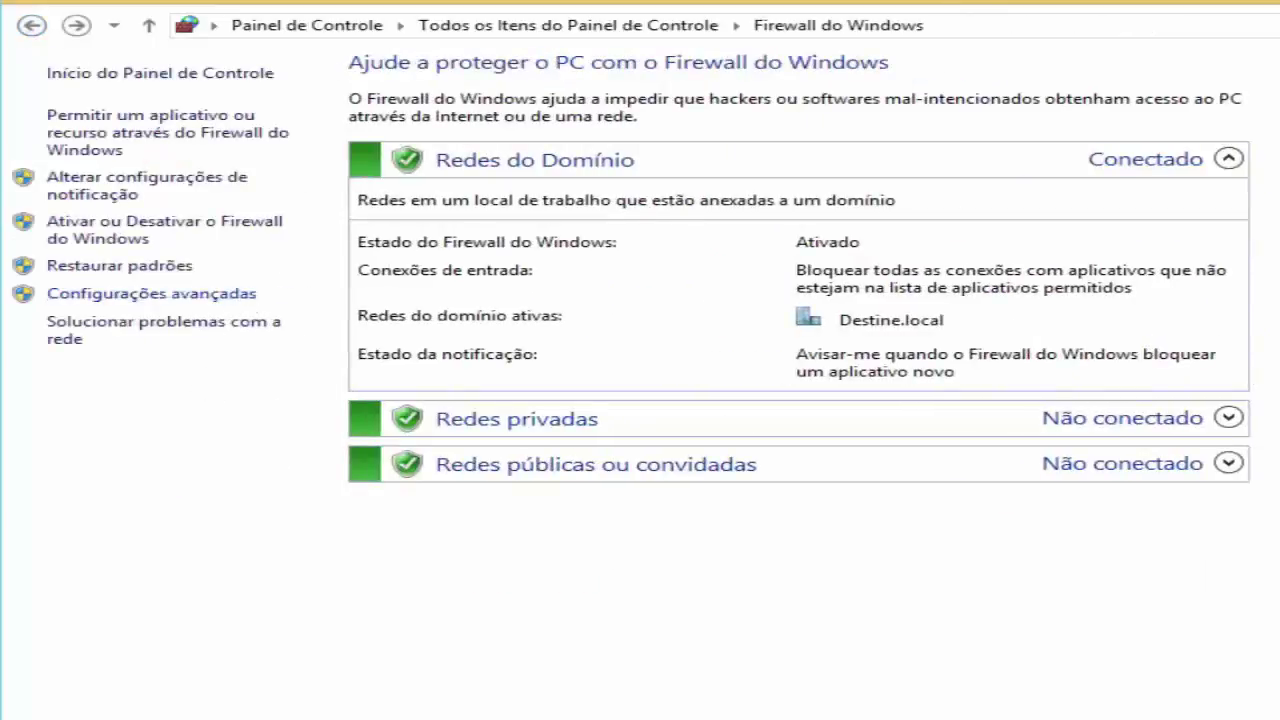
Review the apps allowed through the firewall and the list of further applications available to add.
left_click(195, 147)
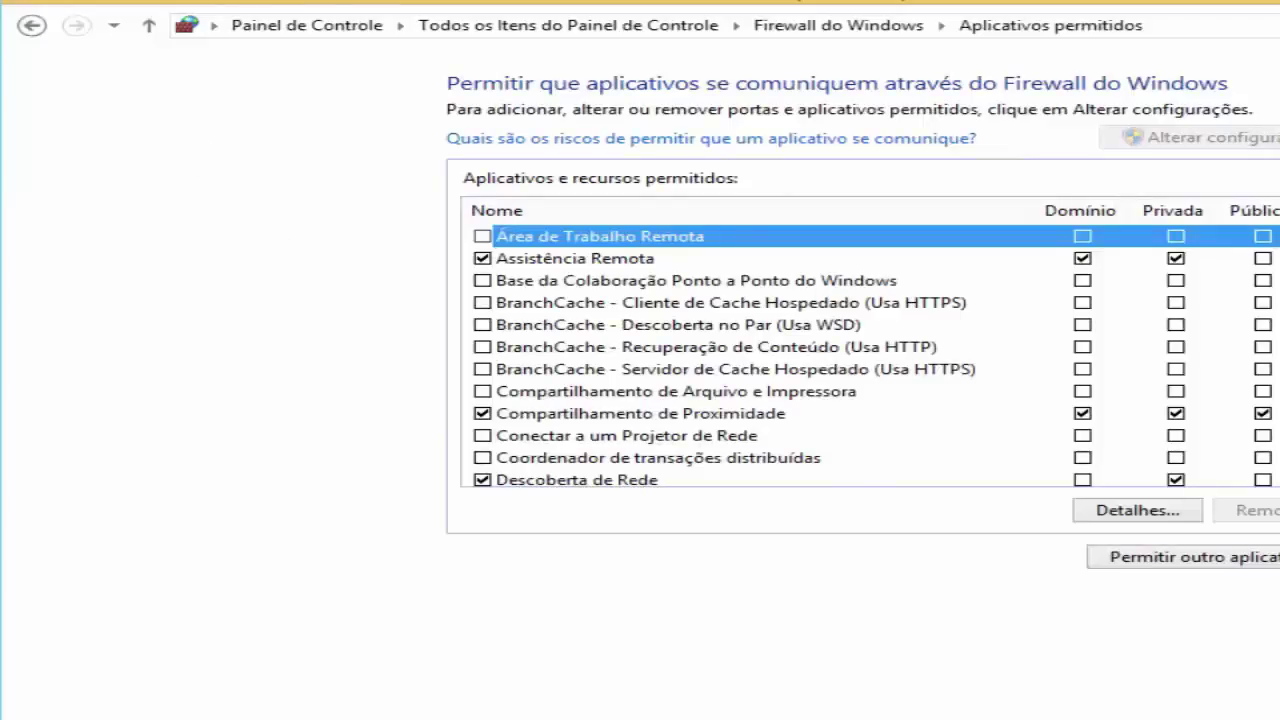
left_click_drag(1277, 256, 1253, 360)
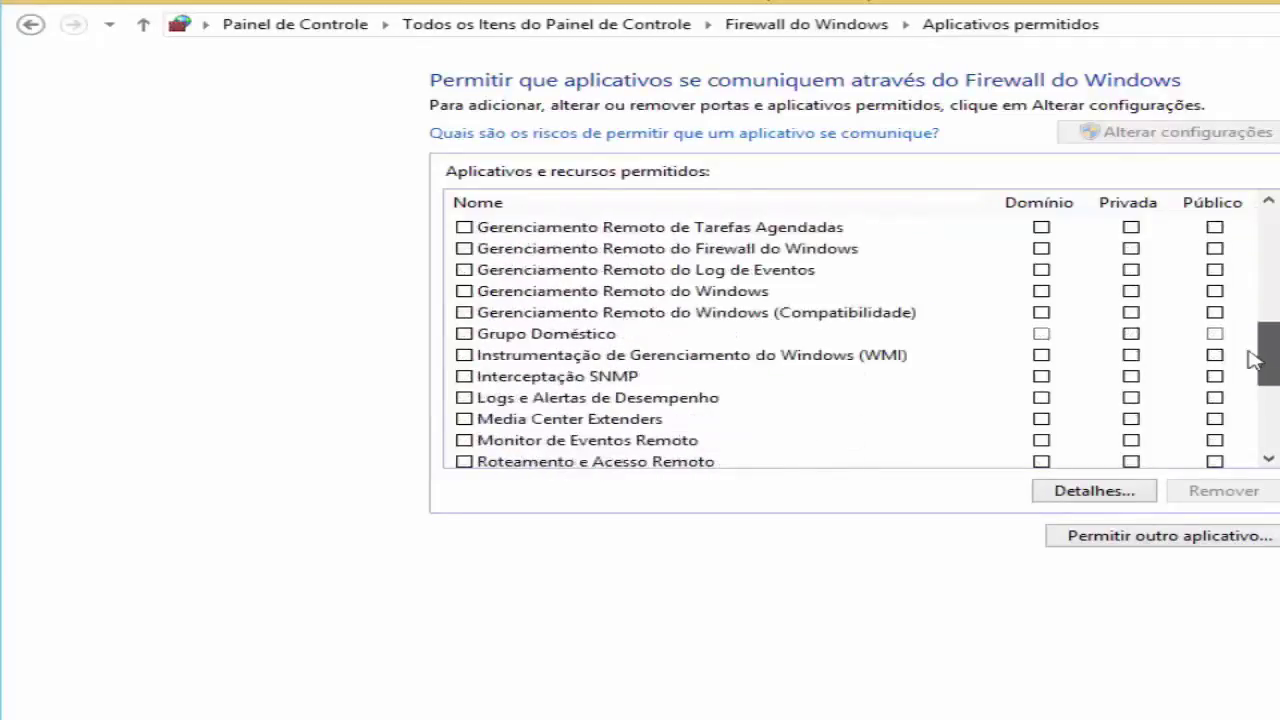
left_click(1186, 543)
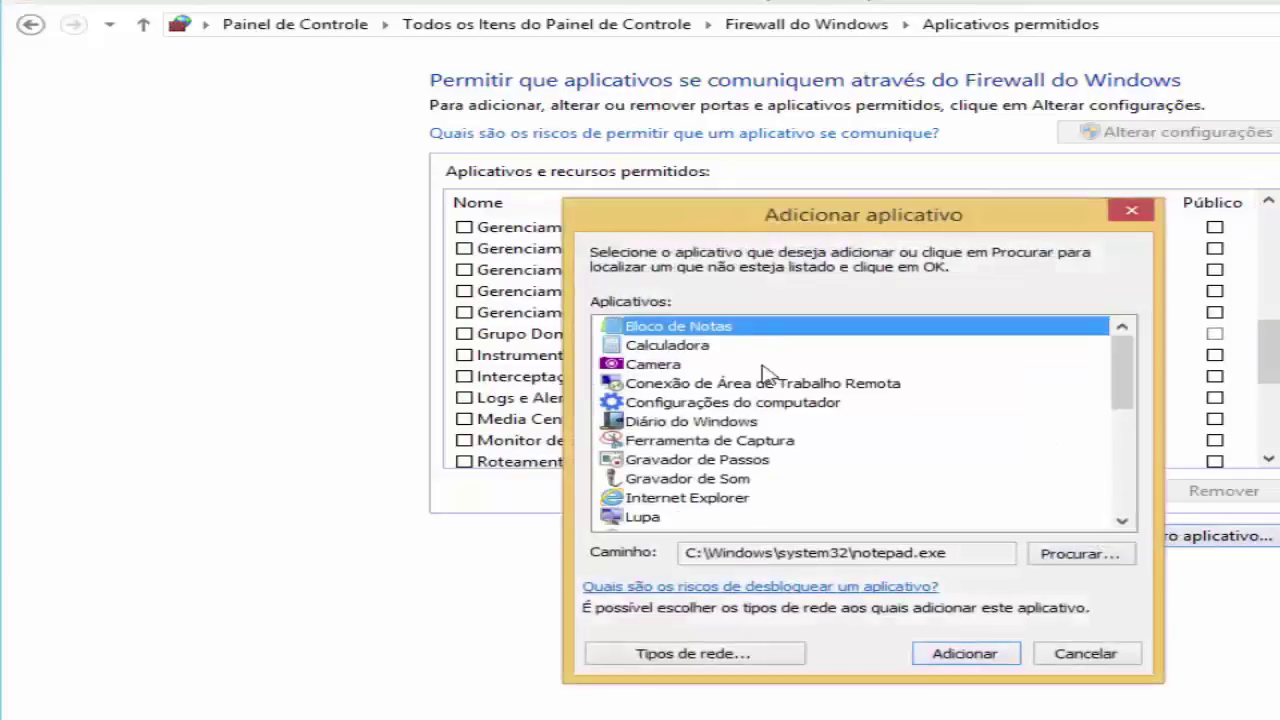
left_click_drag(1124, 378, 1145, 502)
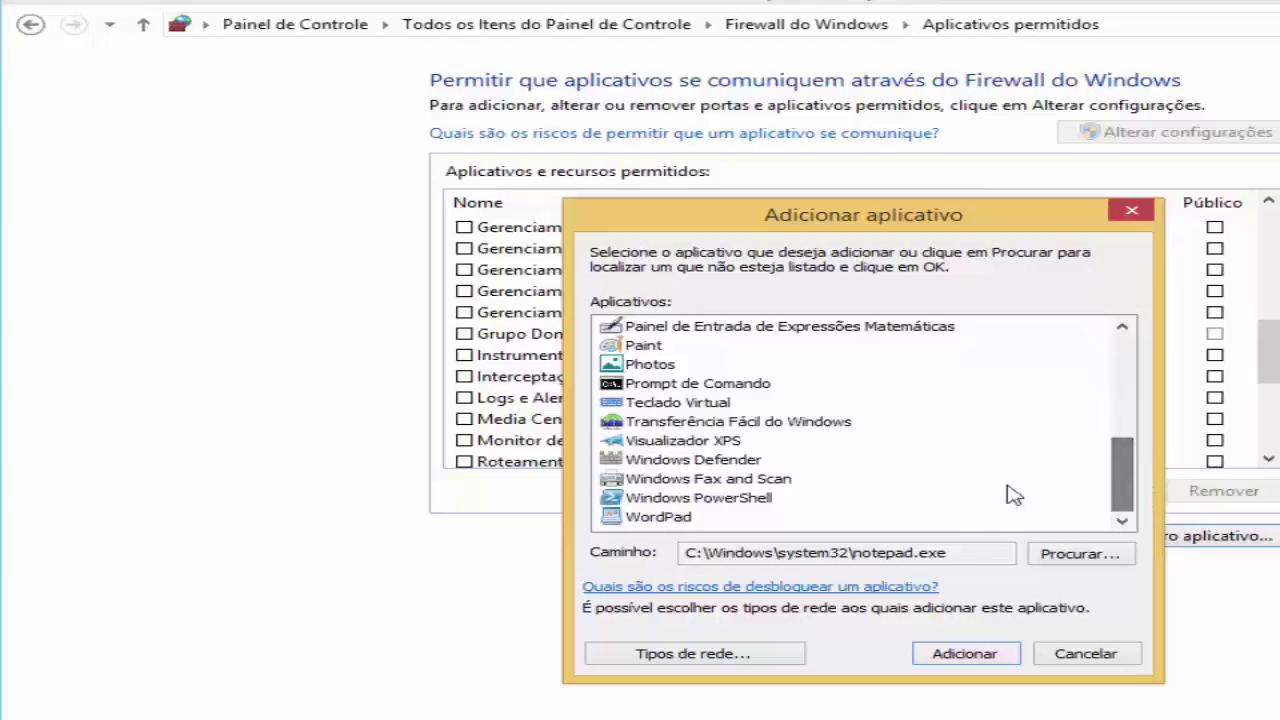
Choose 7z1509.exe from the root of Disco Local (C:) as the application to allow.
left_click(1058, 556)
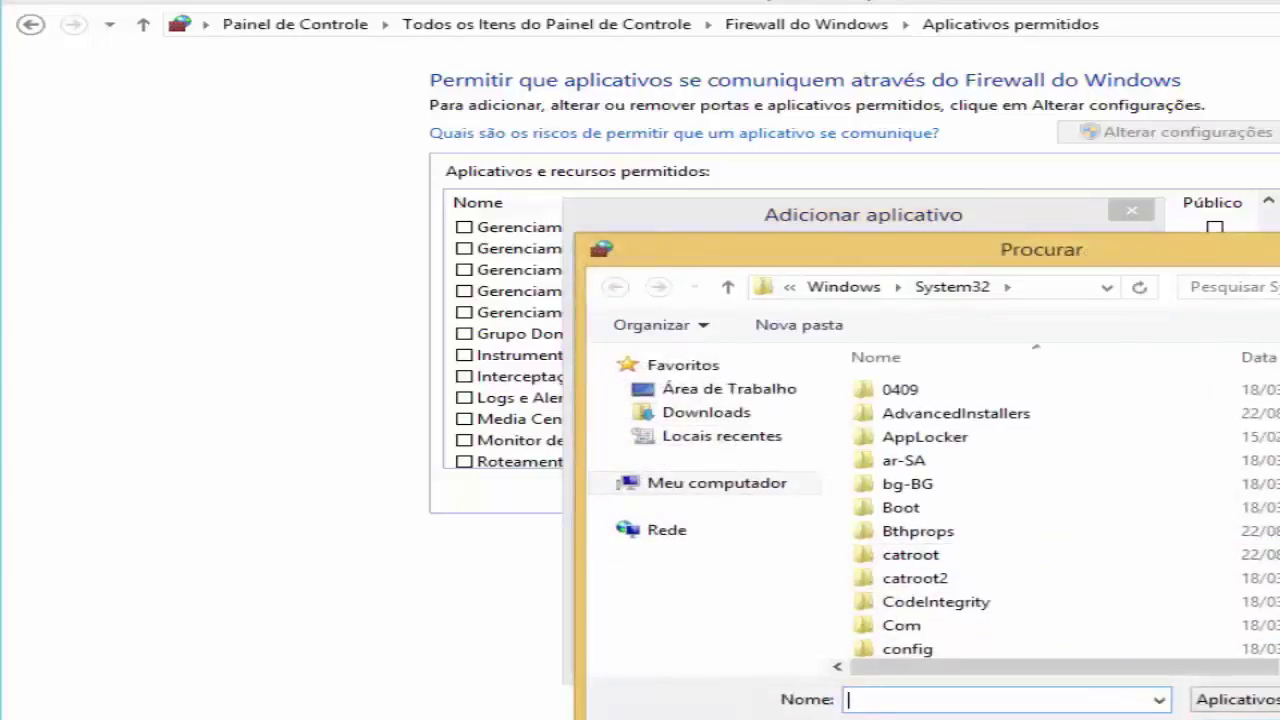
left_click_drag(1252, 308, 600, 235)
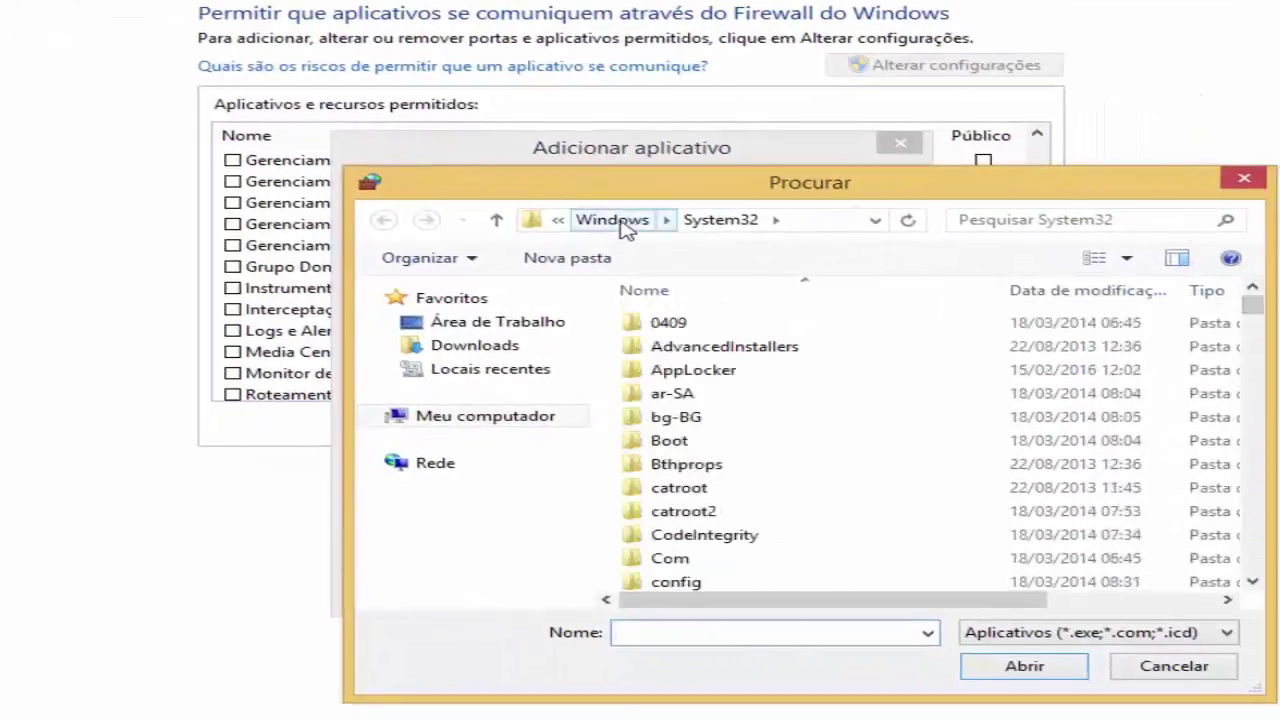
left_click(530, 418)
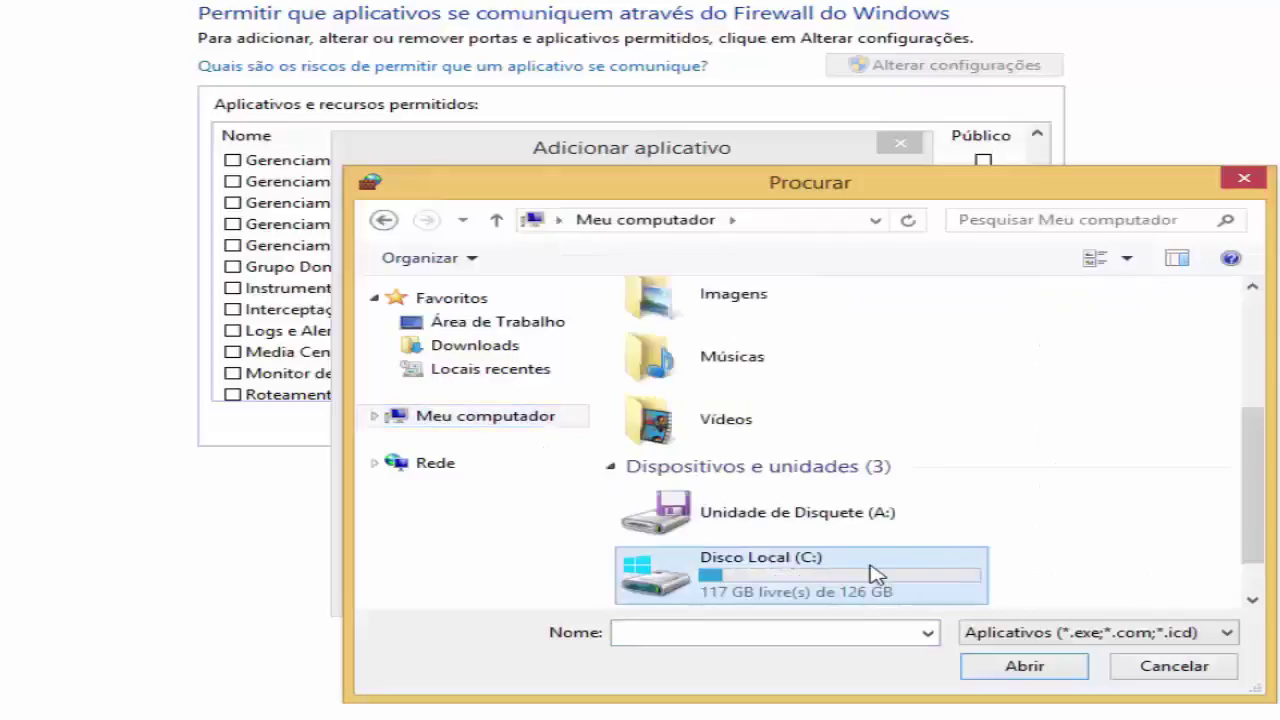
double_click(873, 573)
left_click(688, 445)
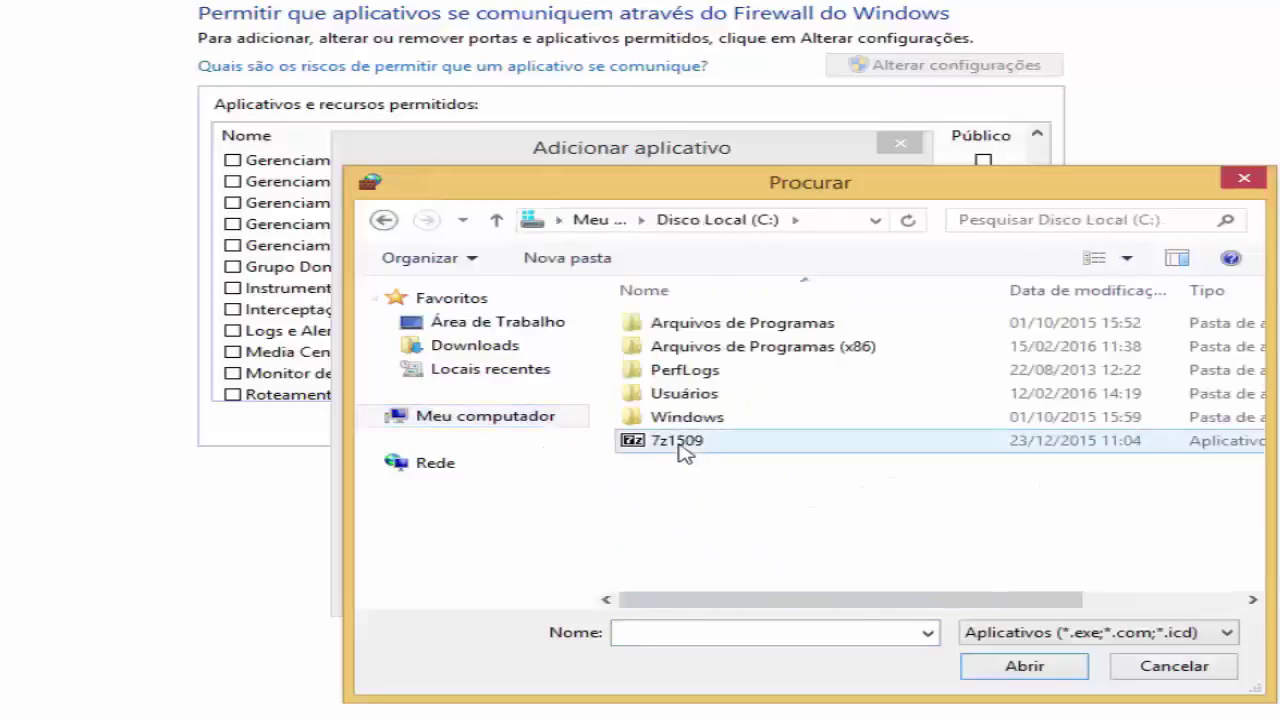
left_click(1006, 666)
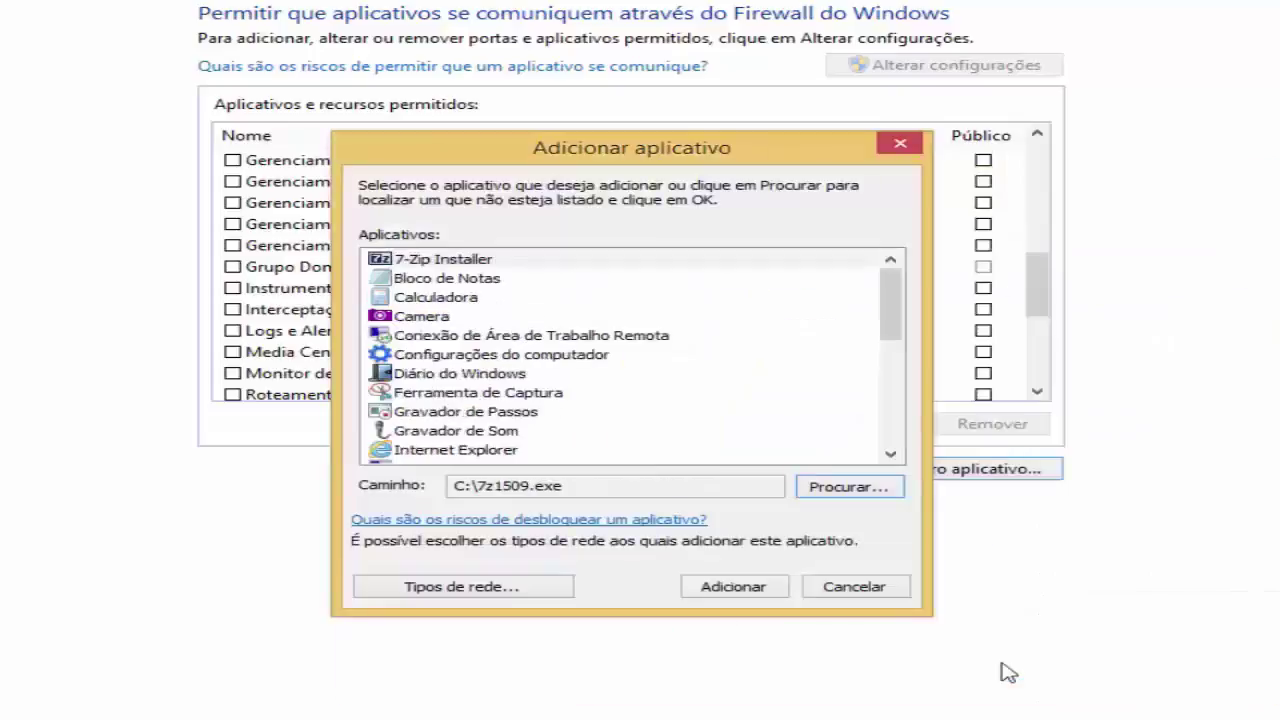
Add 7-Zip Installer to the allowed applications and look through the updated list.
left_click(500, 262)
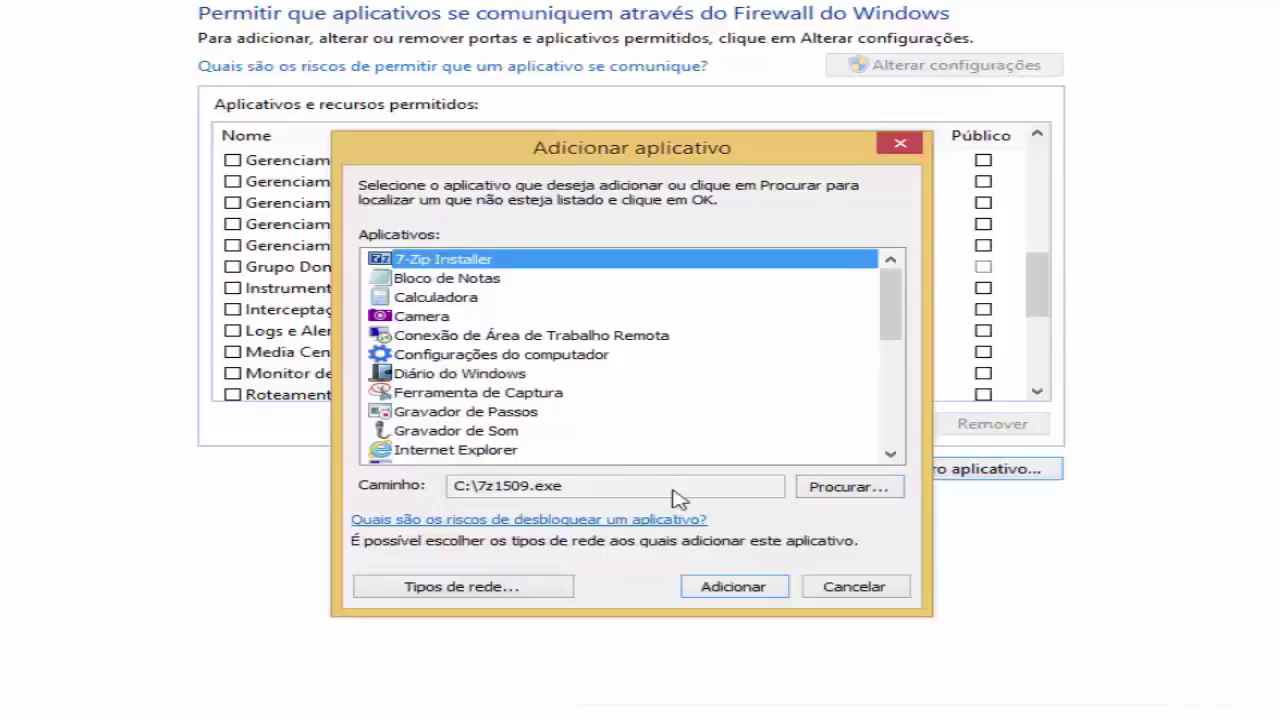
left_click(730, 588)
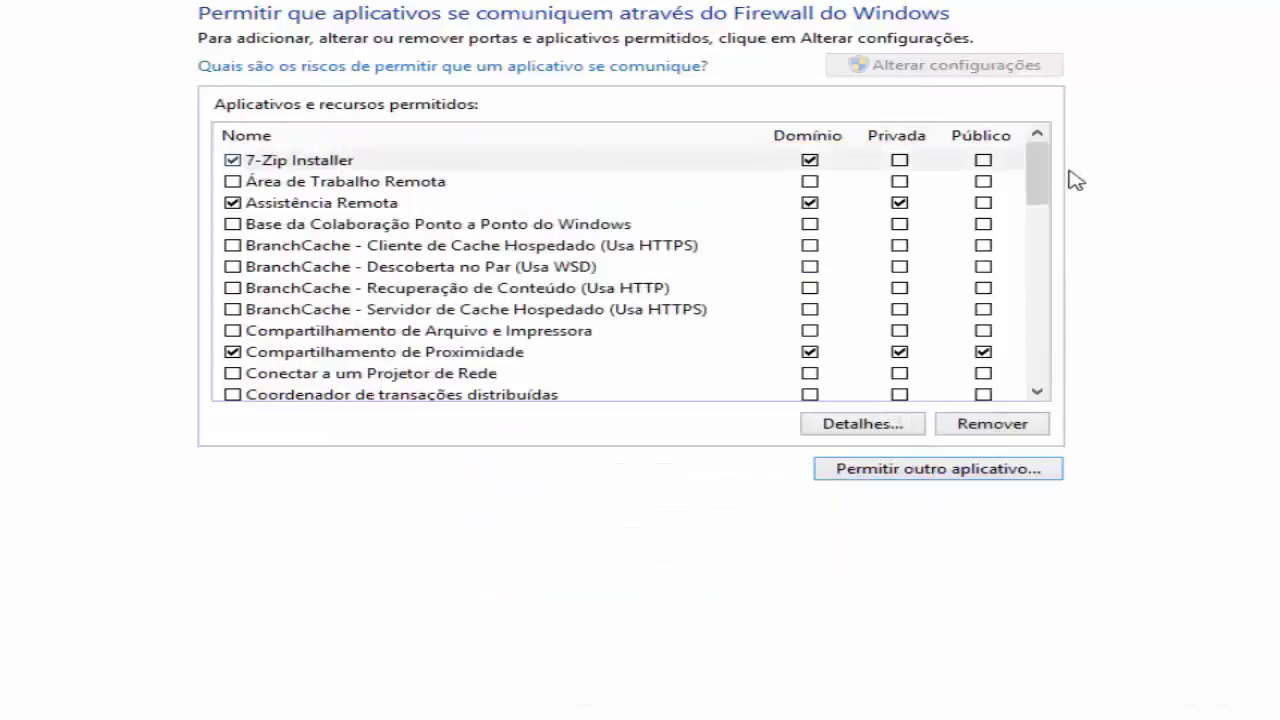
scroll(1037, 177, "down", 3)
scroll(1037, 177, "up", 3)
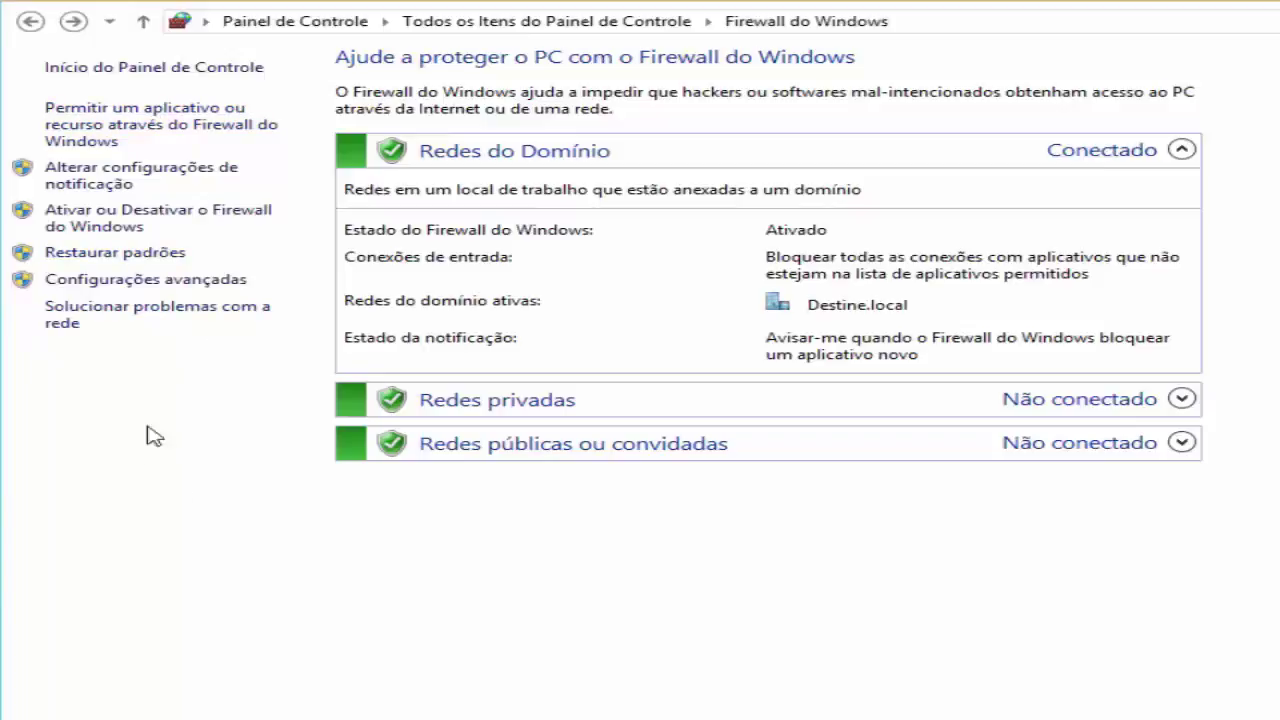
Open the firewall's advanced settings and review the overview of the domain, private and public profiles.
left_click(172, 282)
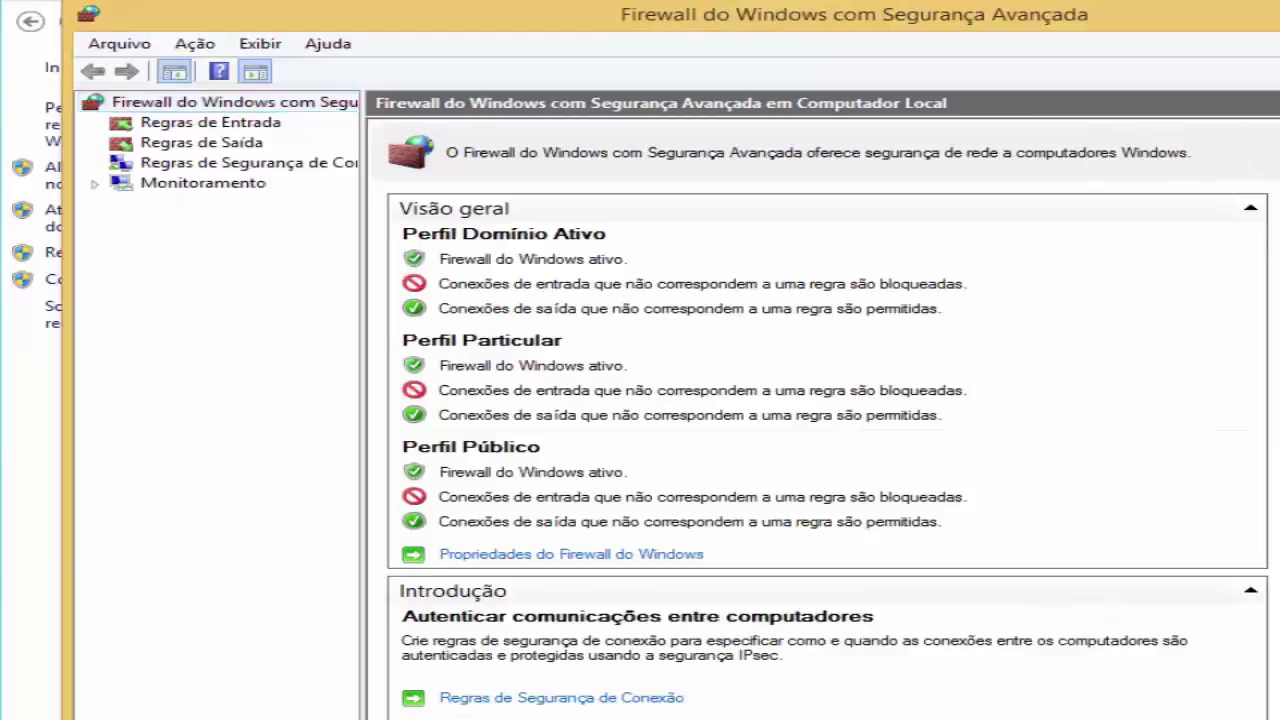
scroll(826, 420, "down", 1)
scroll(826, 420, "down", 3)
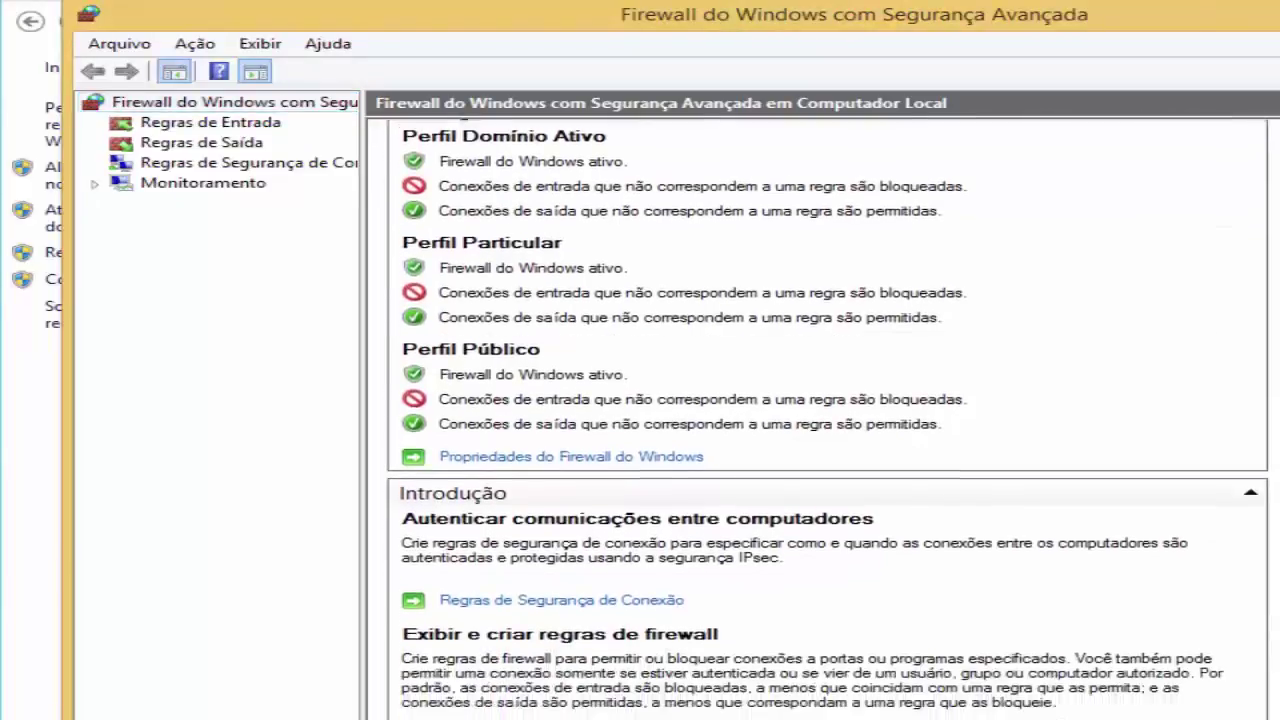
scroll(826, 420, "up", 4)
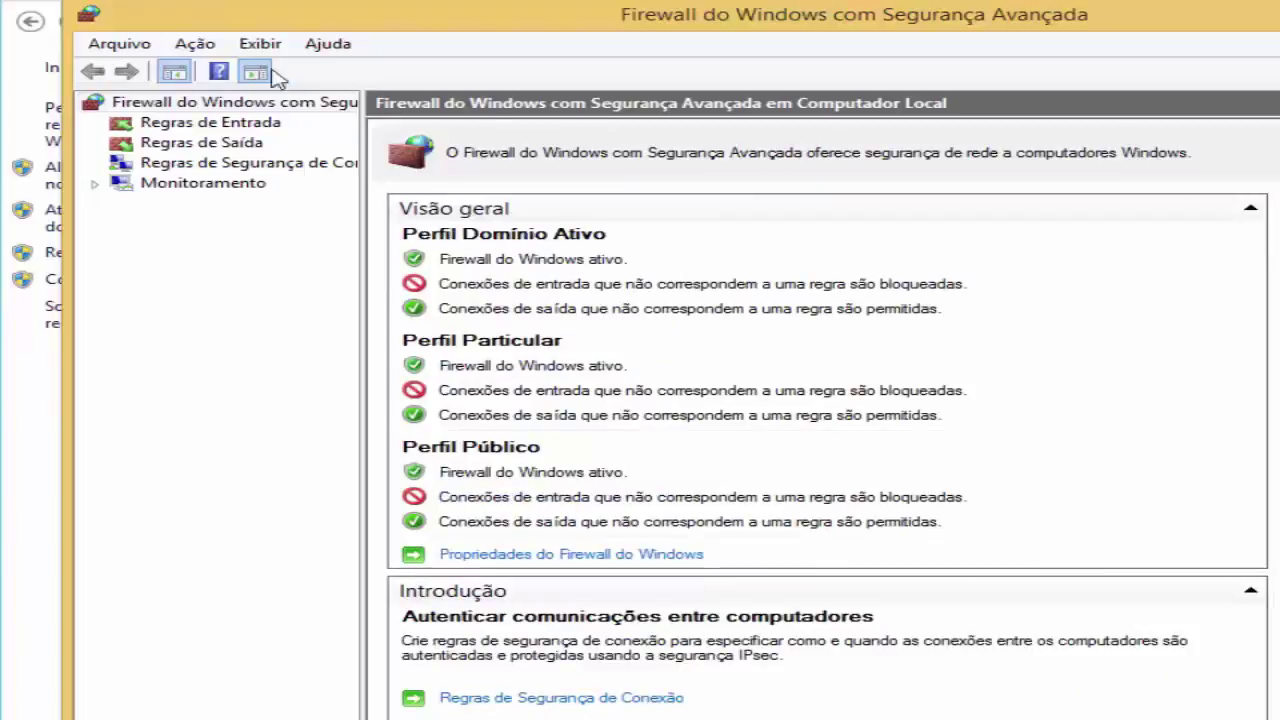
Open the advanced firewall's properties and compare the state and connection settings of the domain, private and public profiles.
right_click(267, 108)
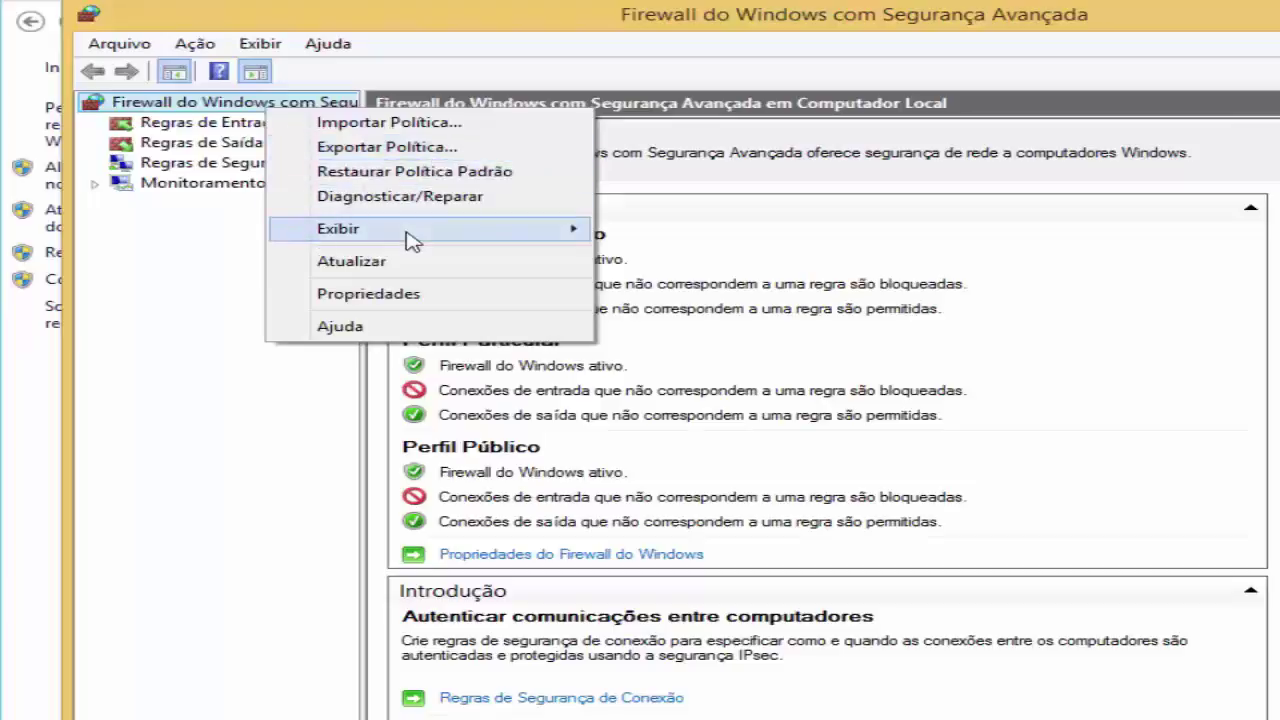
left_click(414, 294)
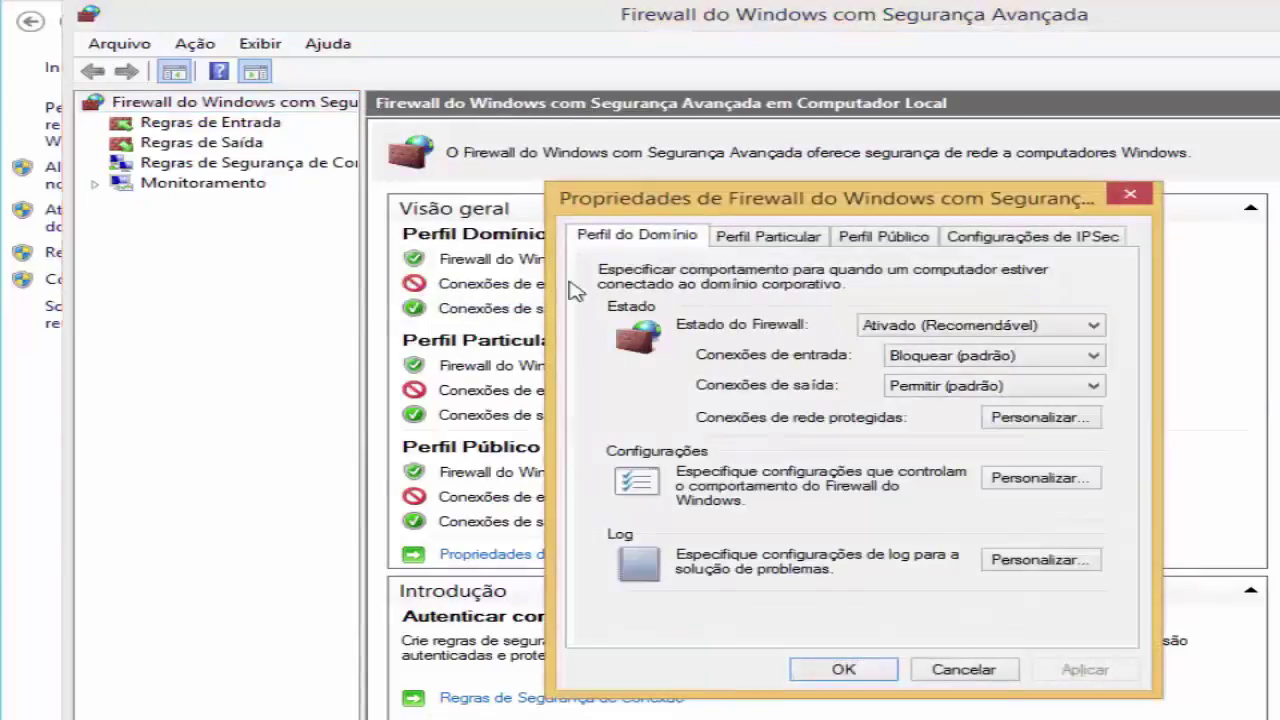
left_click(722, 245)
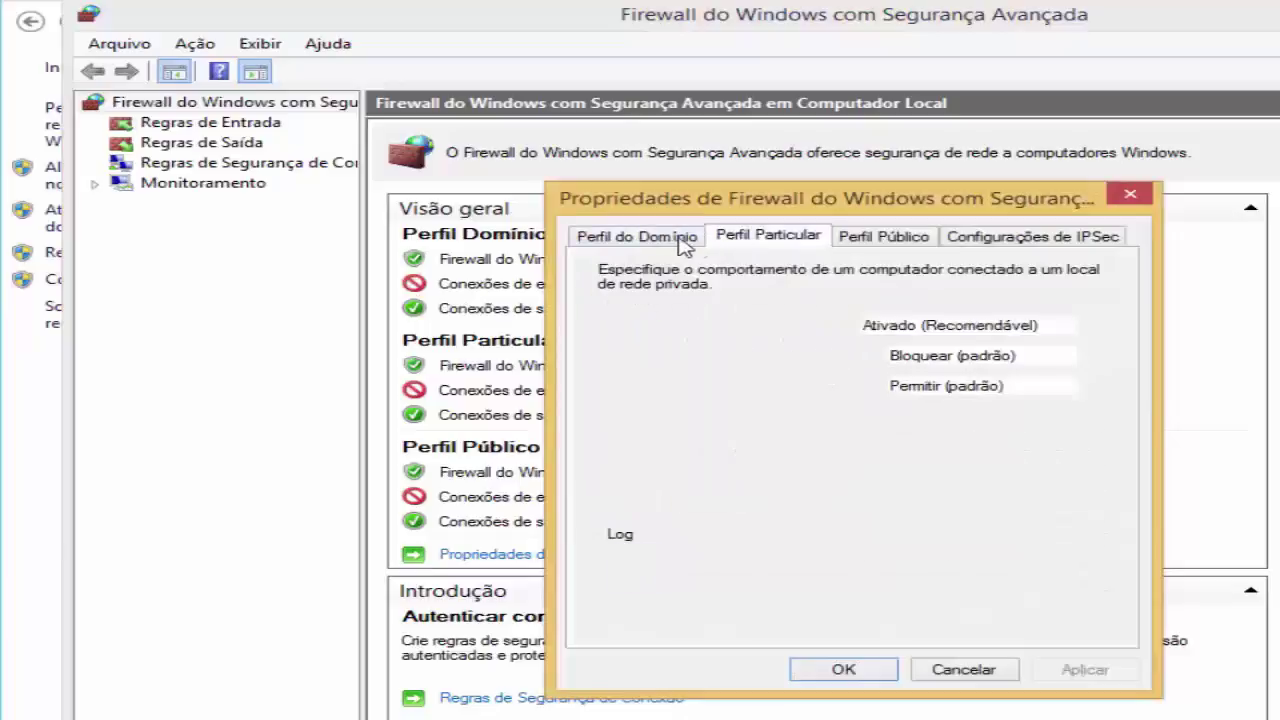
left_click(682, 246)
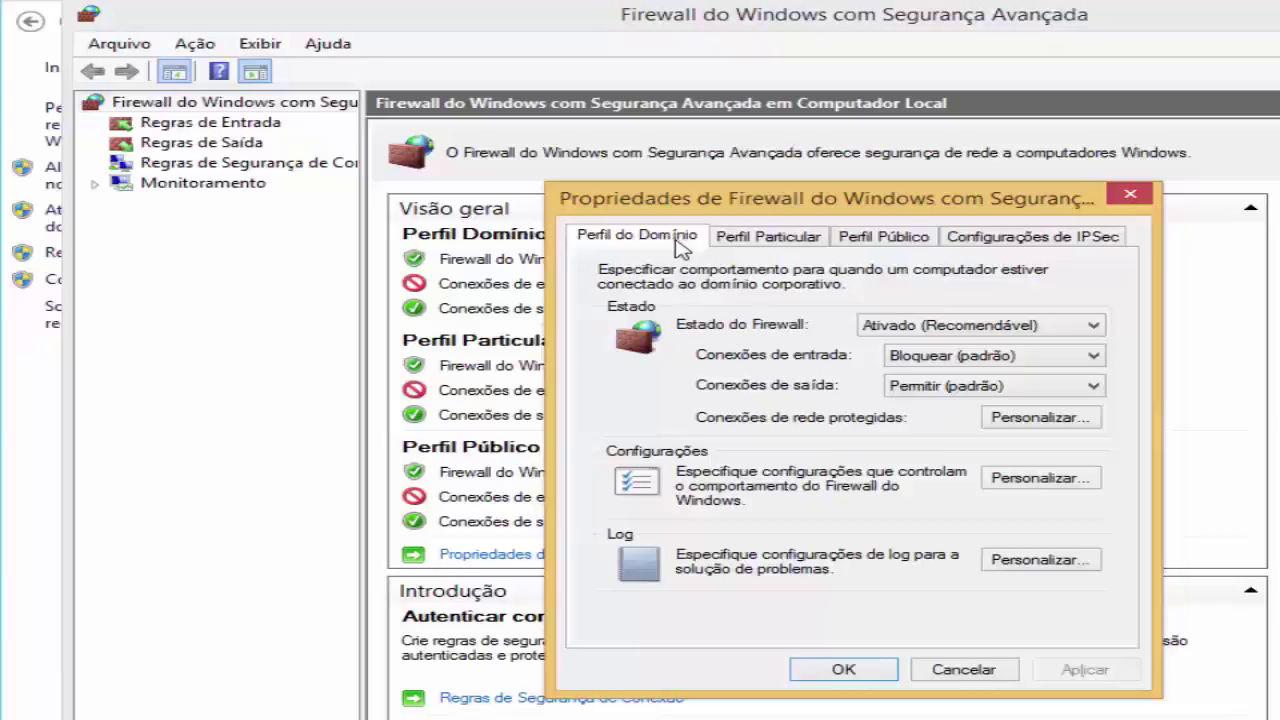
left_click(782, 234)
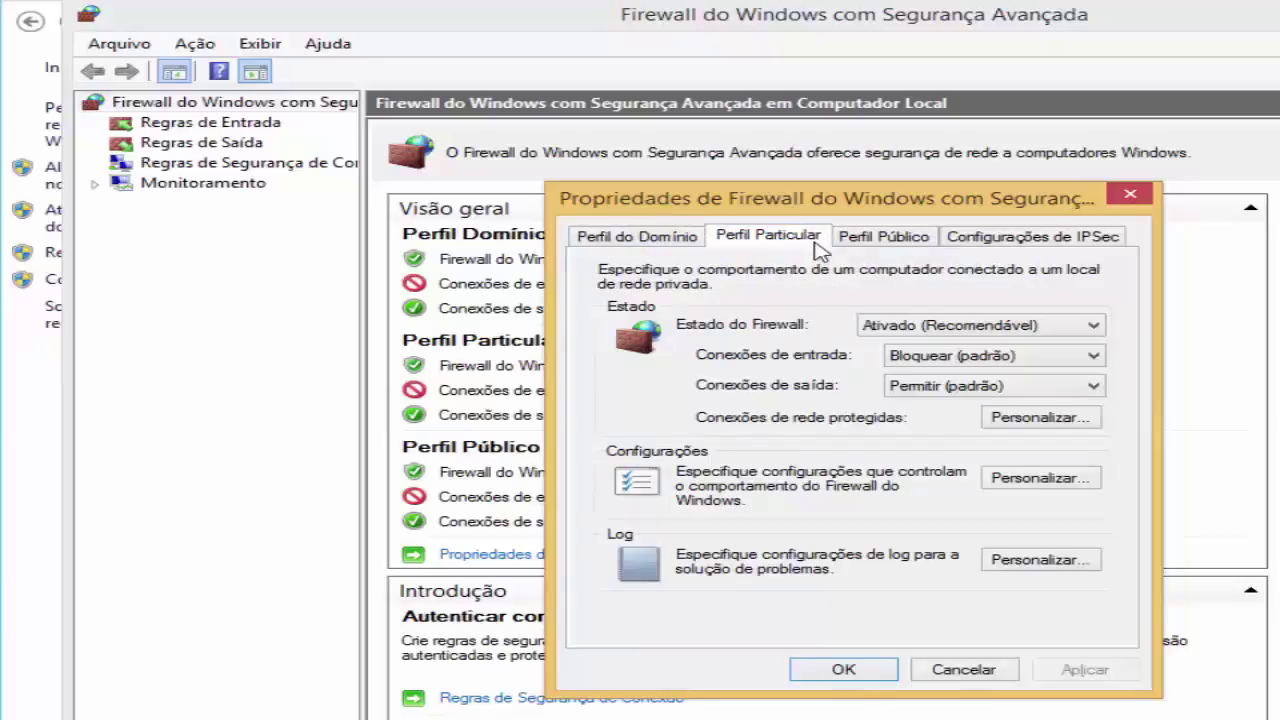
left_click(884, 238)
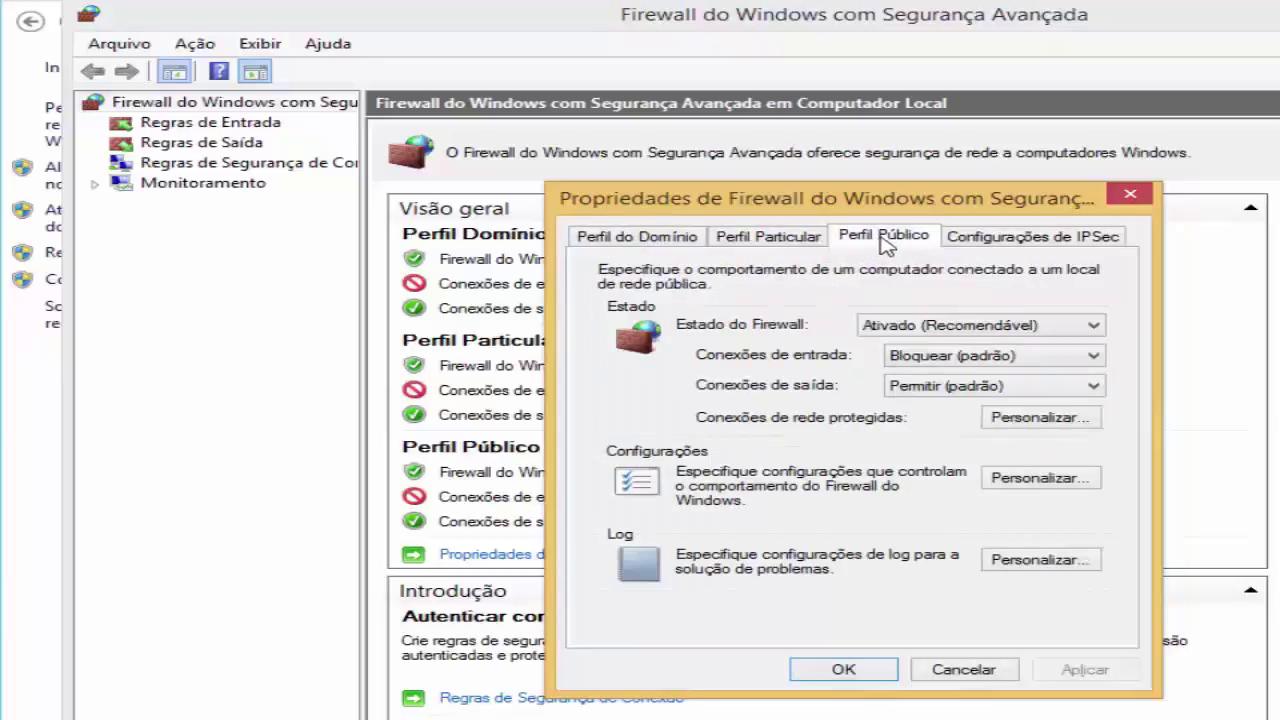
left_click(661, 238)
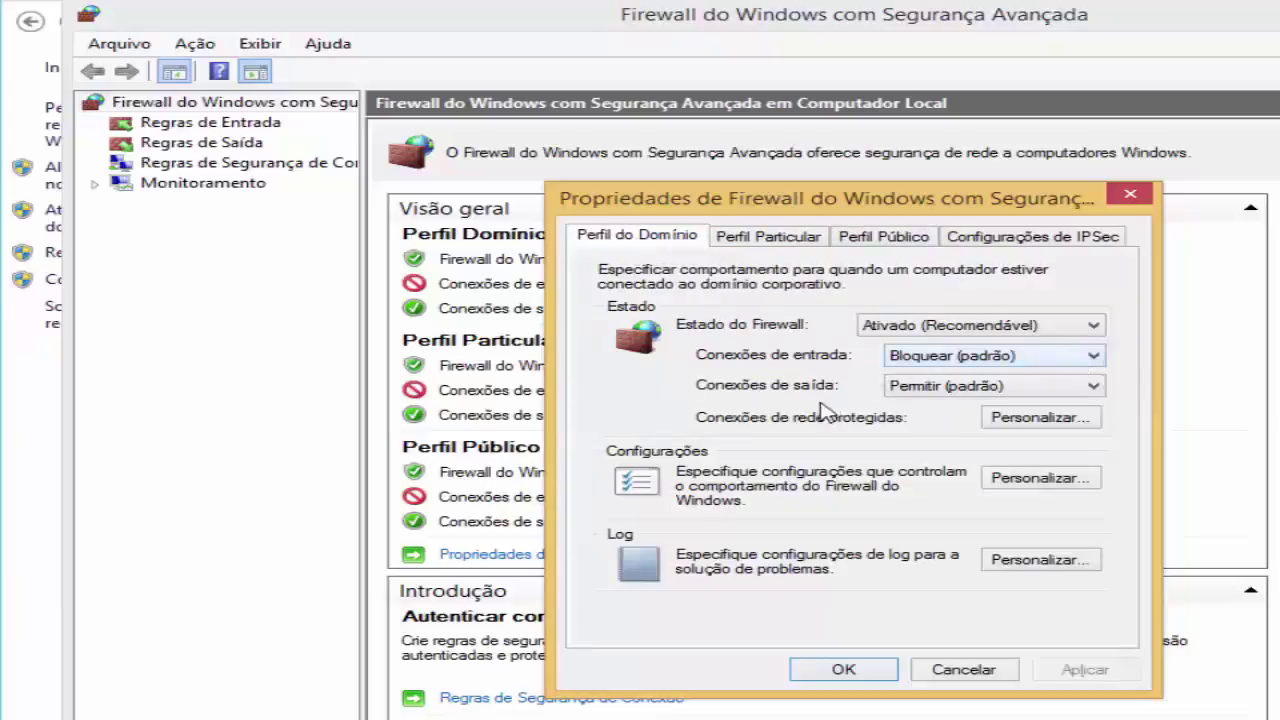
left_click(766, 236)
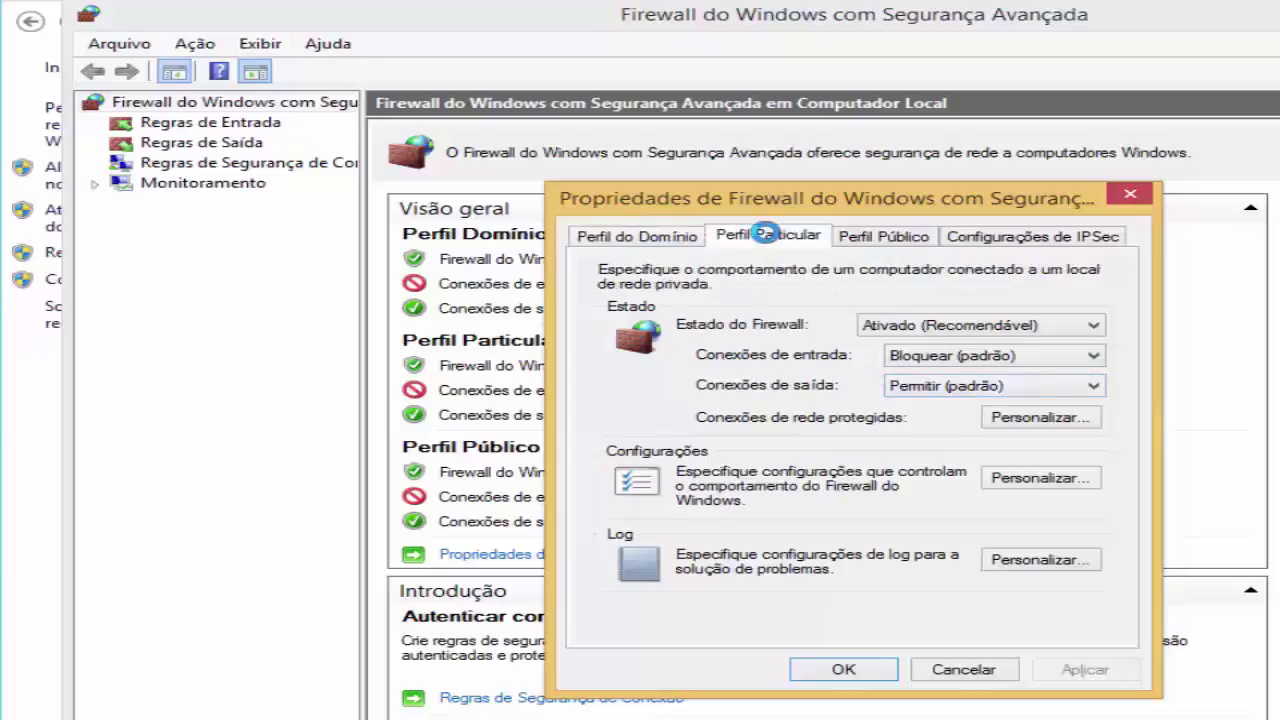
Set outbound connections (Conexões de saída) to Bloquear for the public profile and apply the change.
left_click(887, 238)
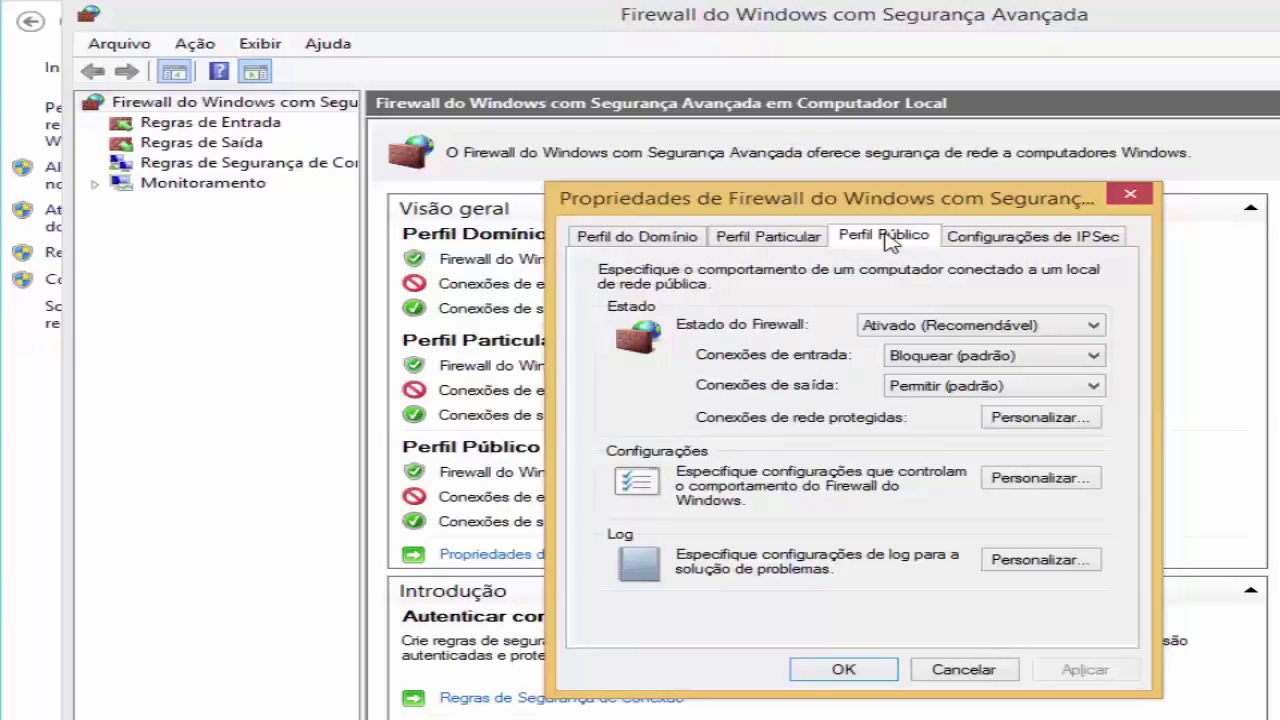
left_click(1094, 386)
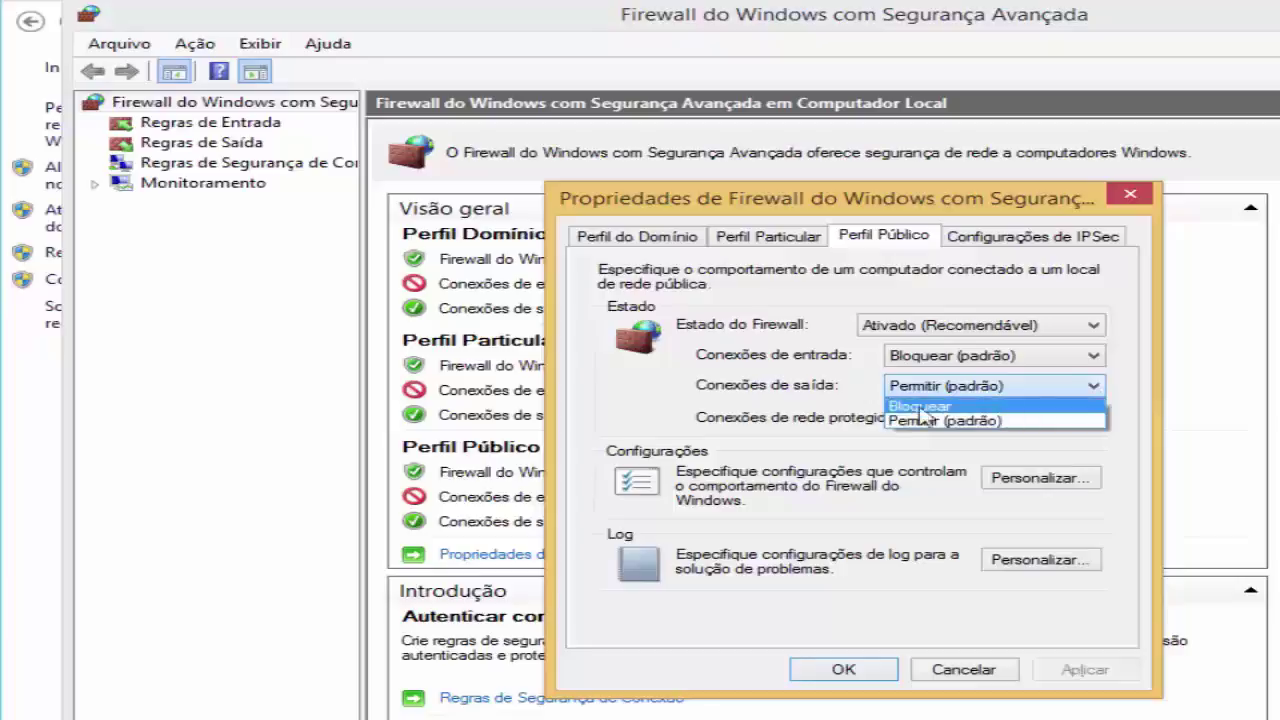
left_click(922, 404)
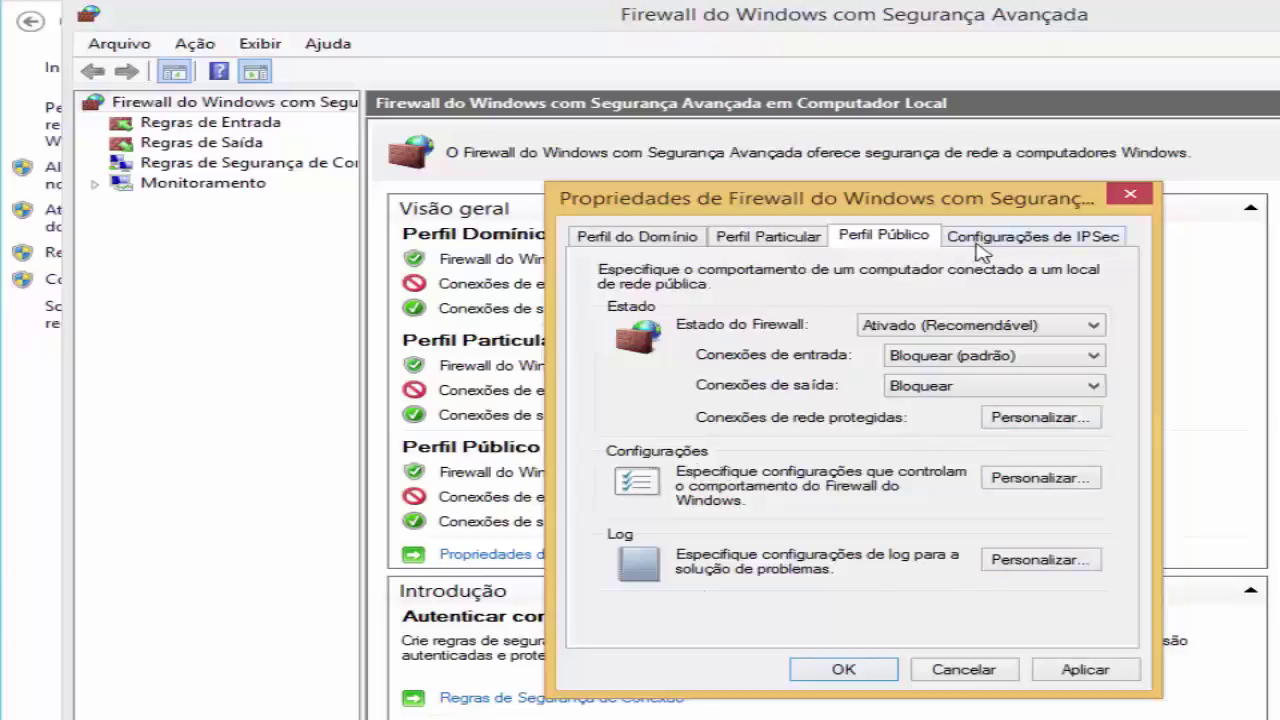
left_click(638, 240)
left_click(735, 242)
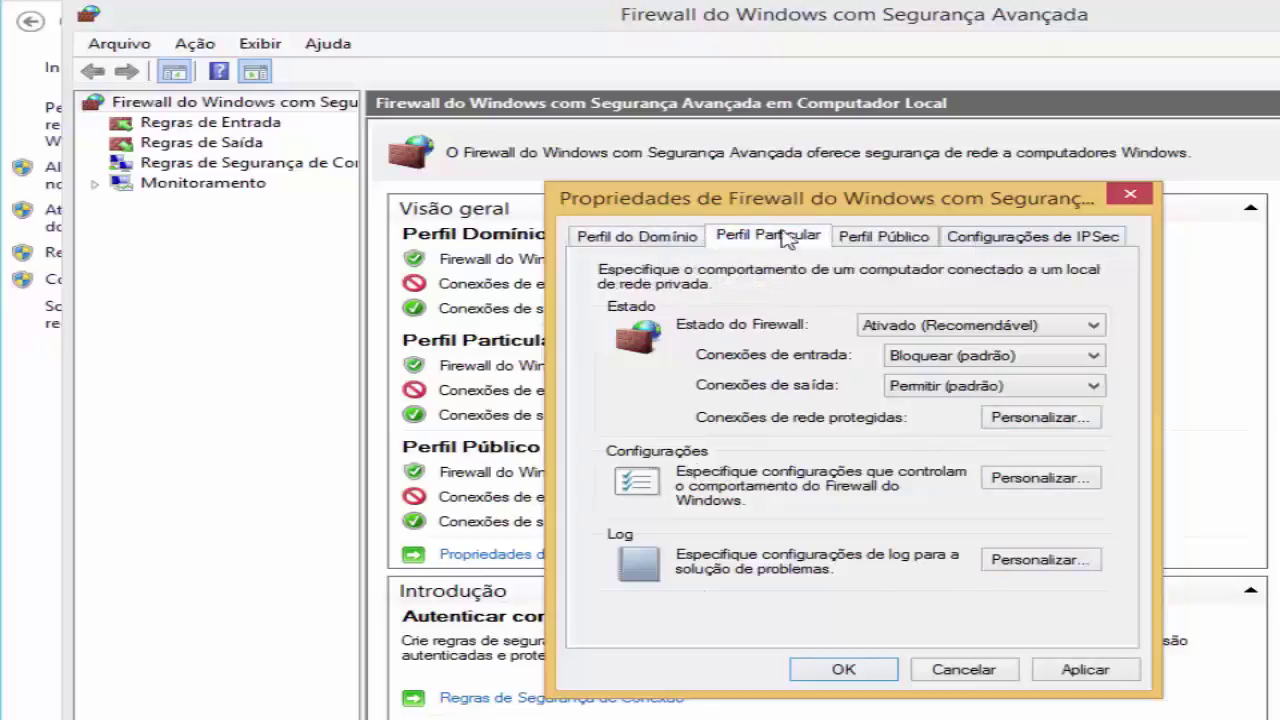
left_click(866, 237)
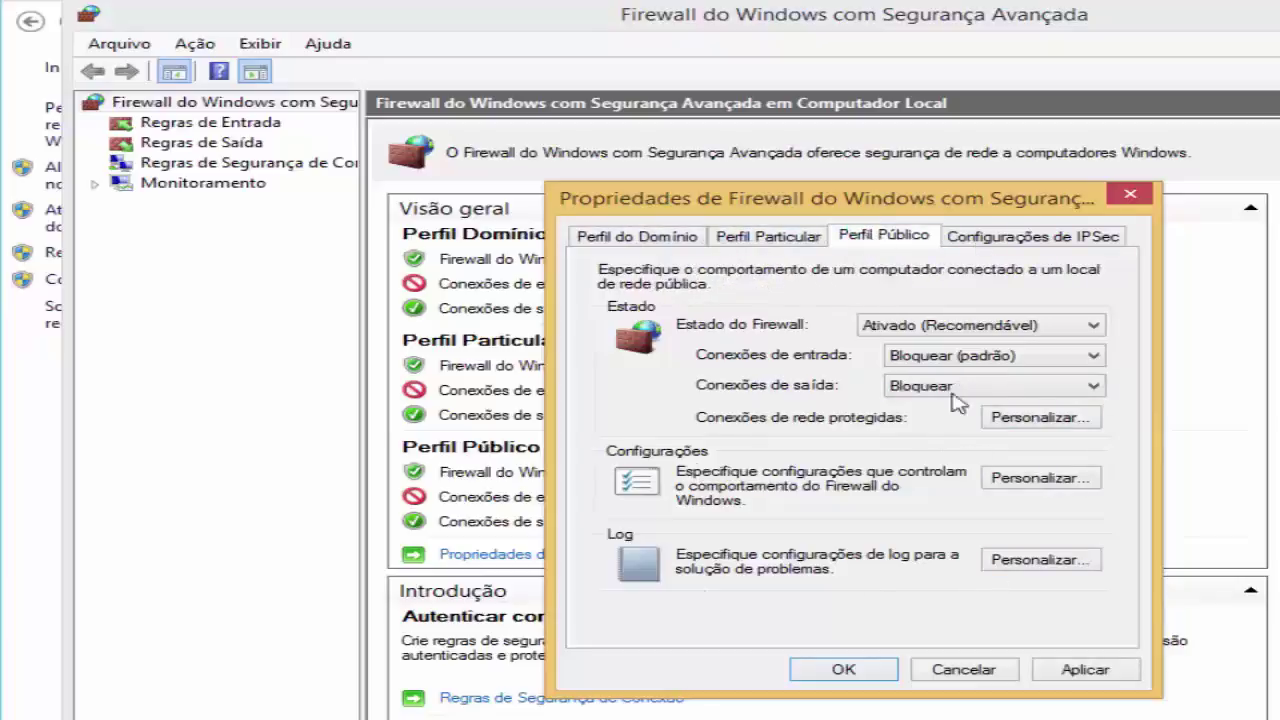
left_click(1090, 671)
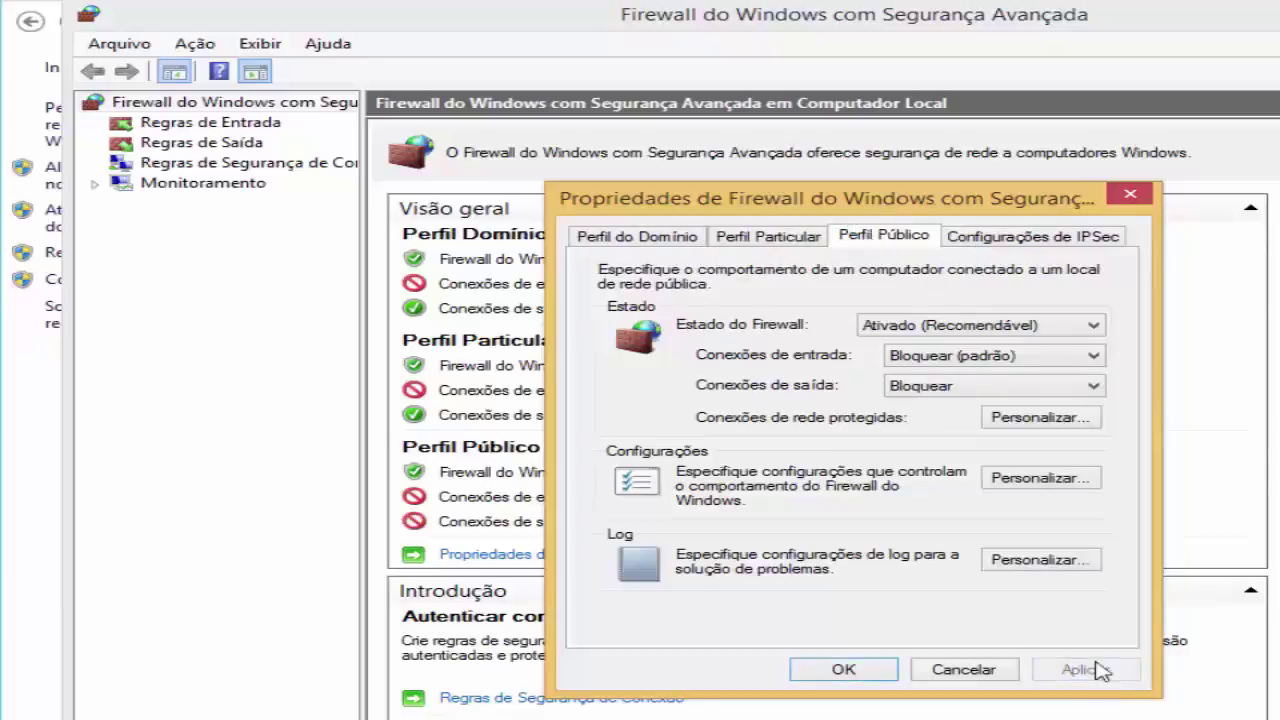
Check the domain and private profile settings and the IPSec configuration, and close the firewall properties.
left_click(645, 240)
left_click(758, 240)
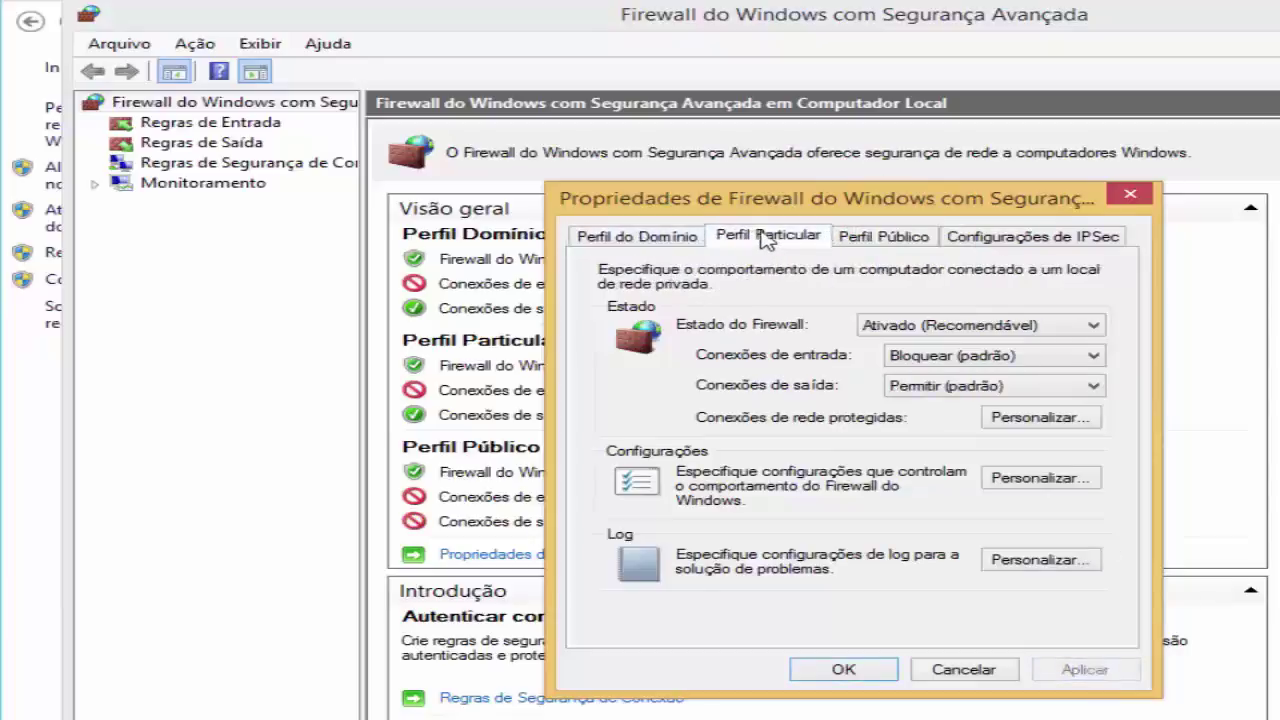
left_click(990, 237)
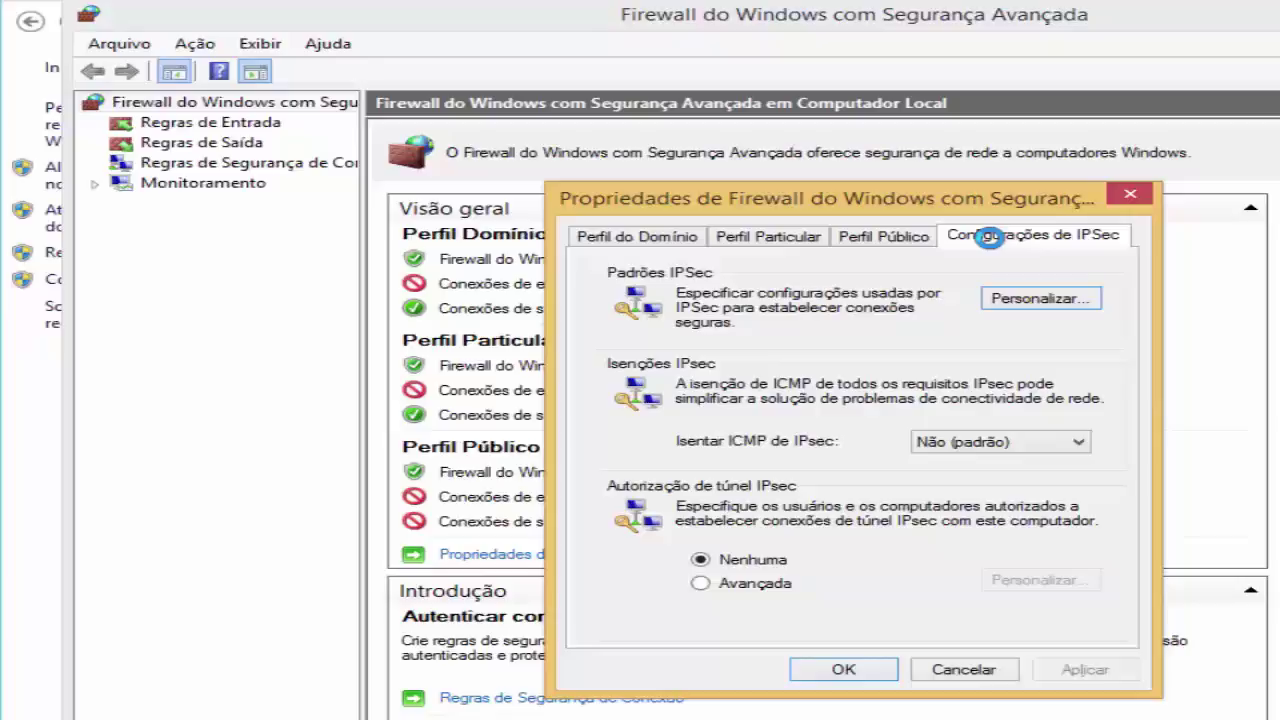
left_click(843, 670)
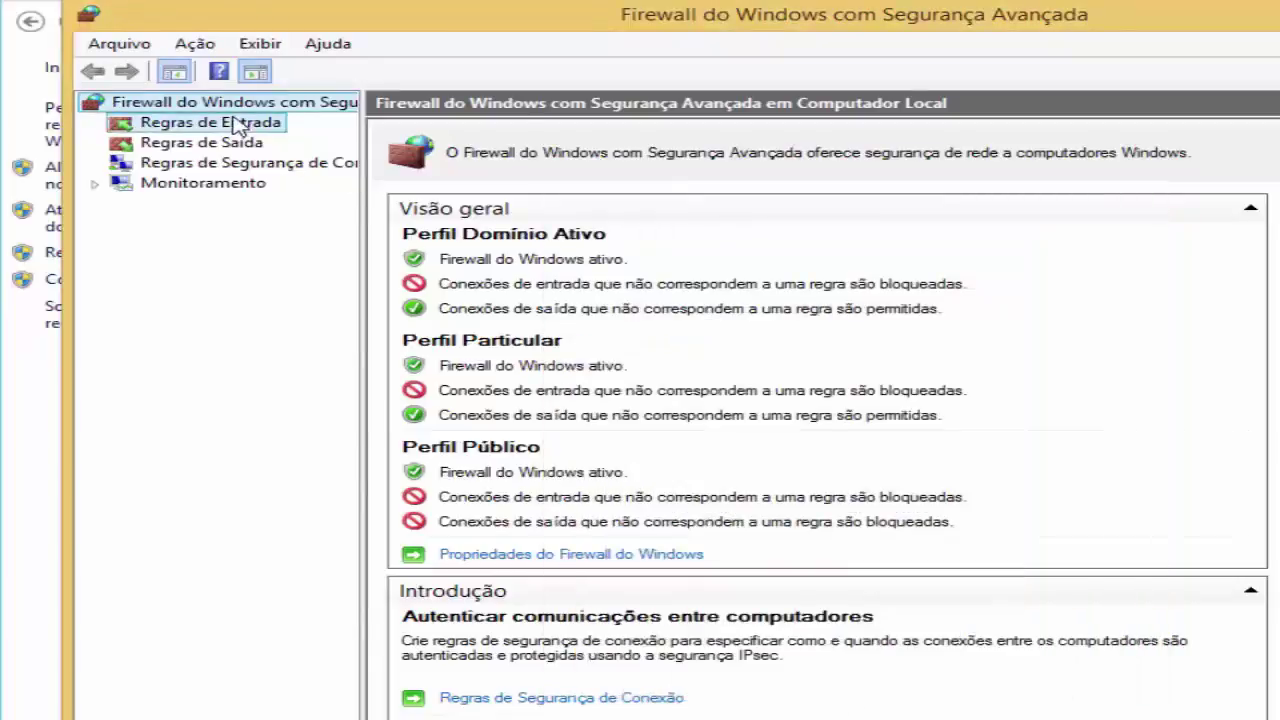
Show the inbound rules (Regras de Entrada) and examine the two 7-Zip Installer entries.
left_click(235, 125)
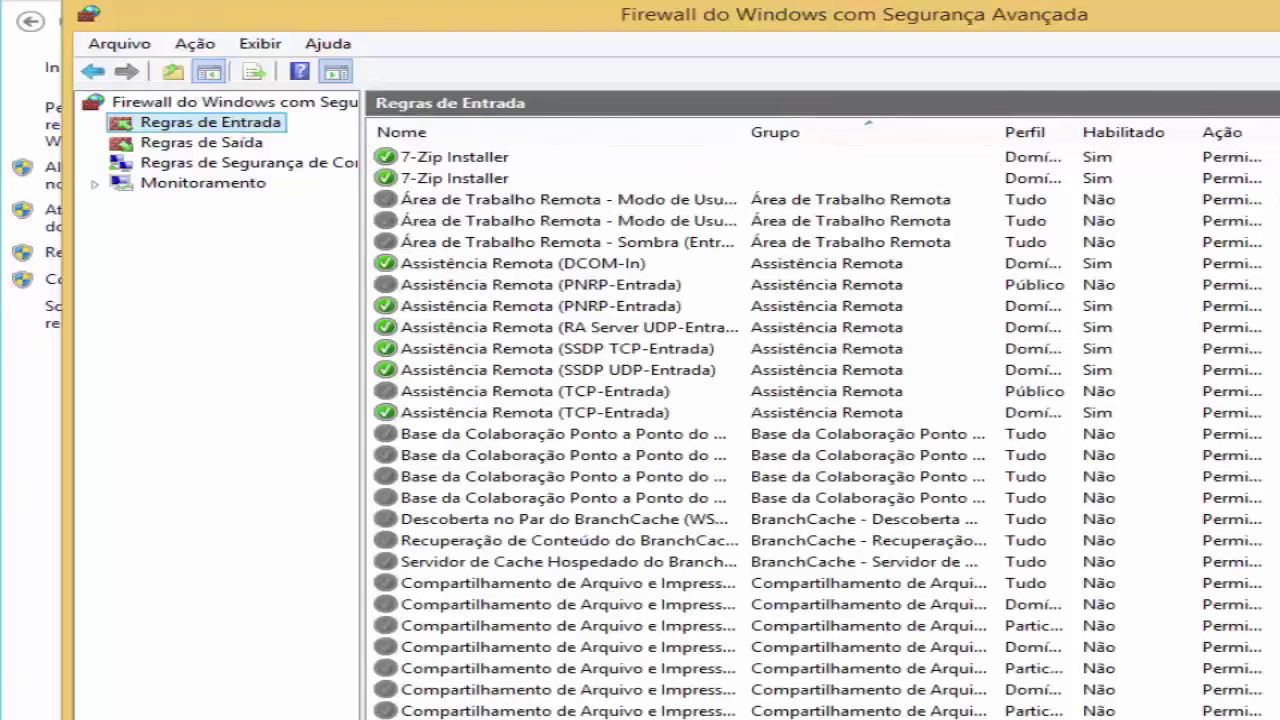
left_click(448, 186)
left_click(468, 162)
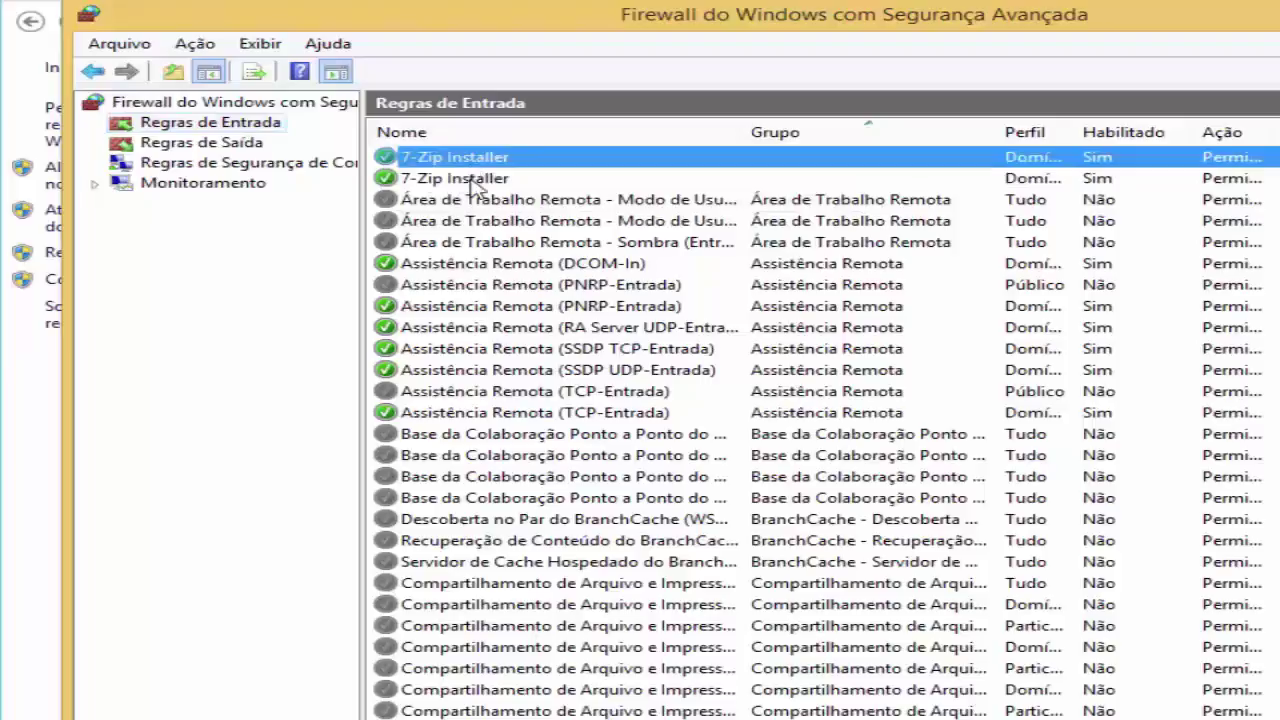
left_click(474, 187)
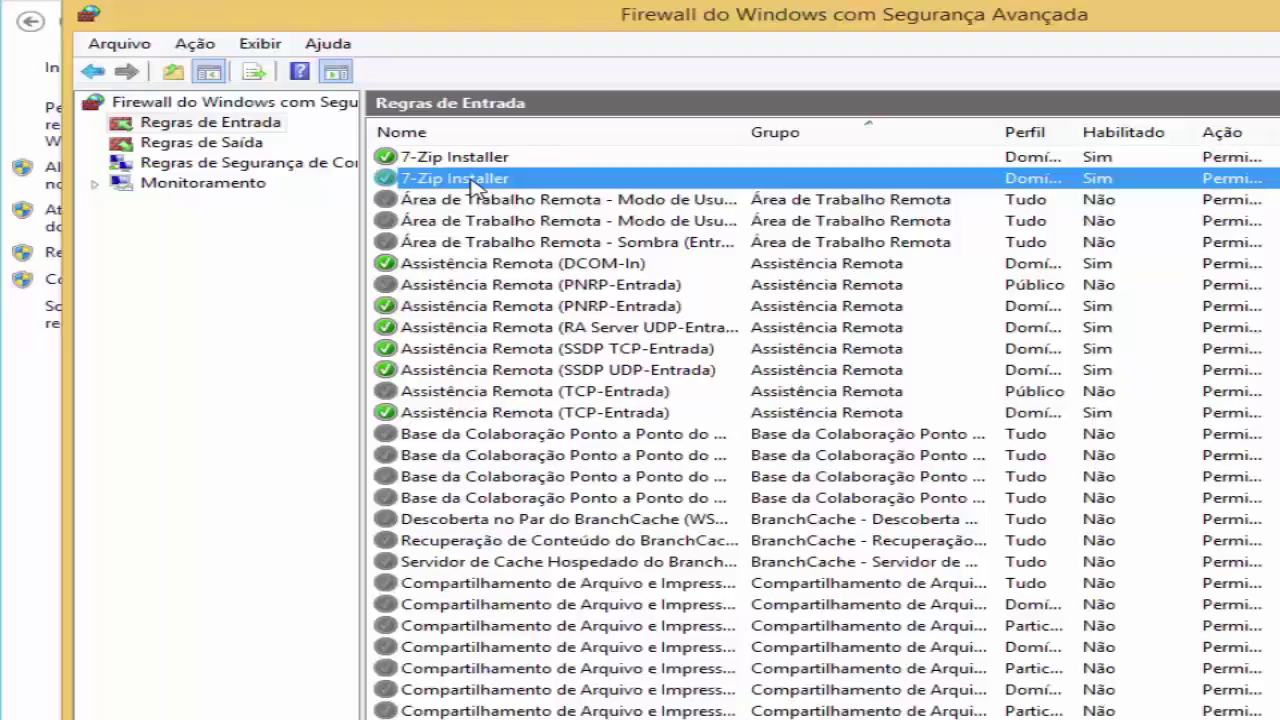
left_click(474, 160)
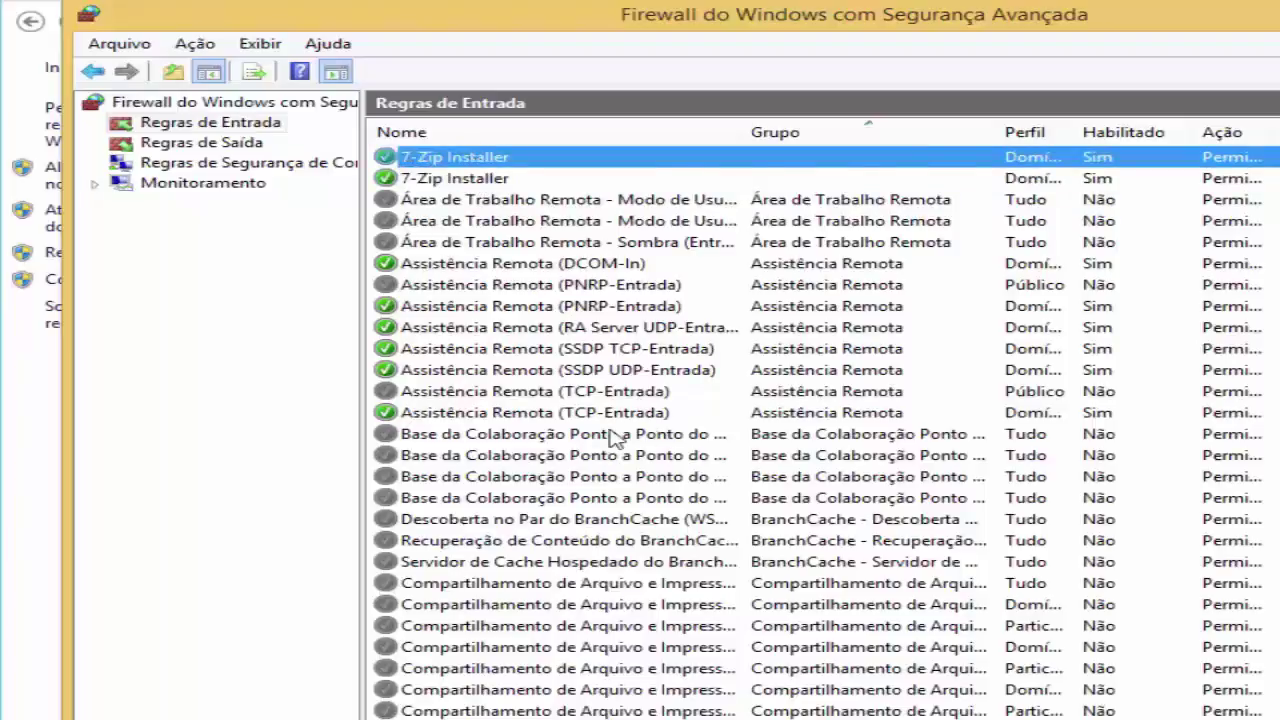
Look through the full inbound rules list, comparing each rule's group, profile, enabled state and action.
scroll(614, 435, "down", 3)
scroll(612, 437, "down", 9)
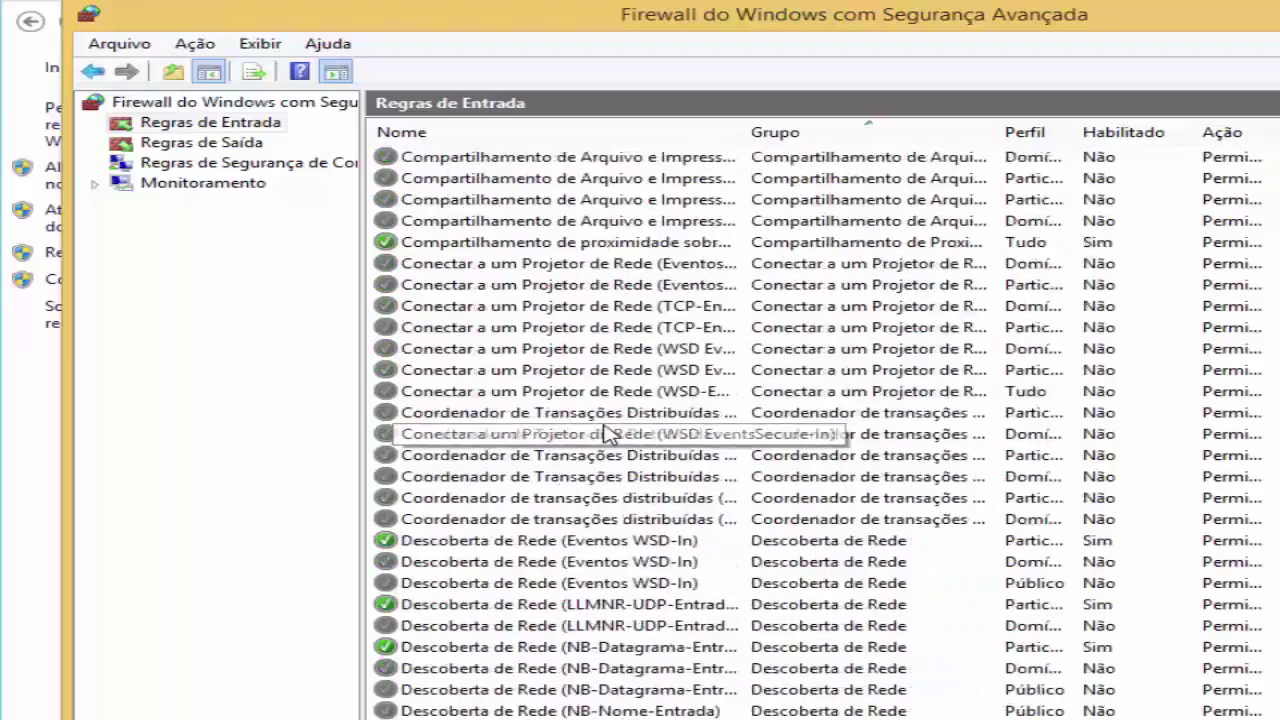
scroll(603, 428, "down", 14)
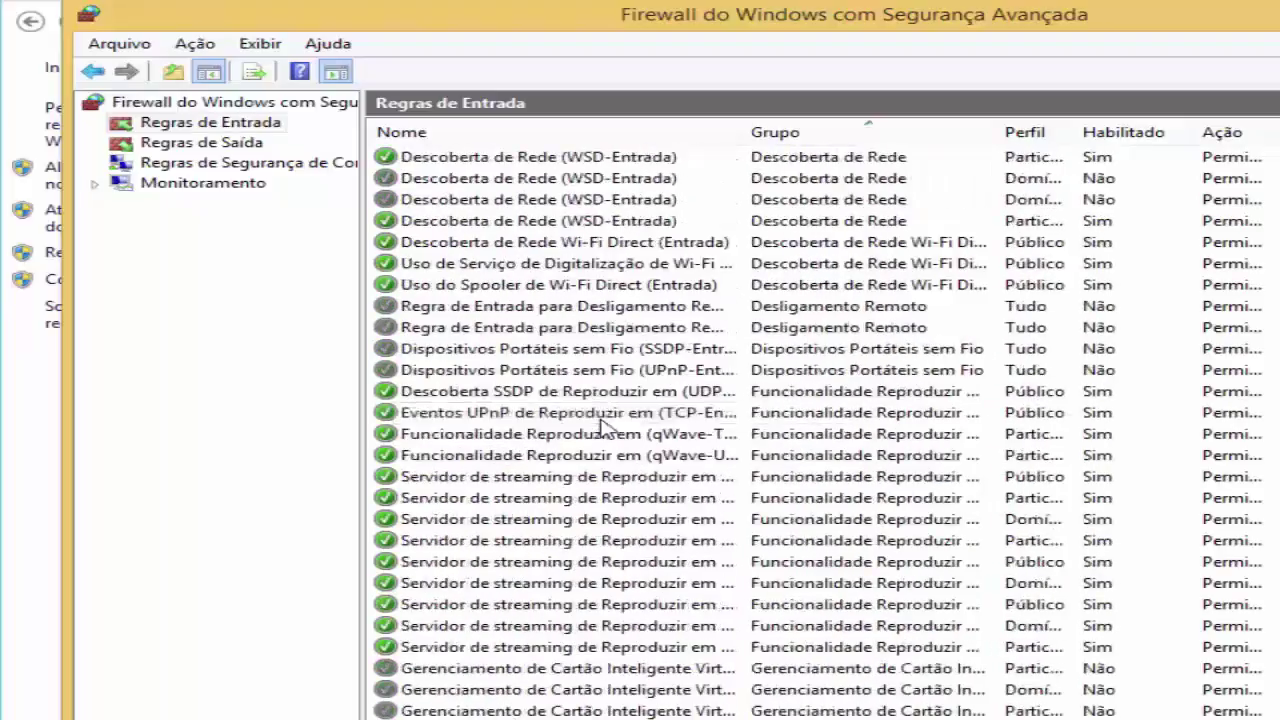
scroll(610, 435, "down", 13)
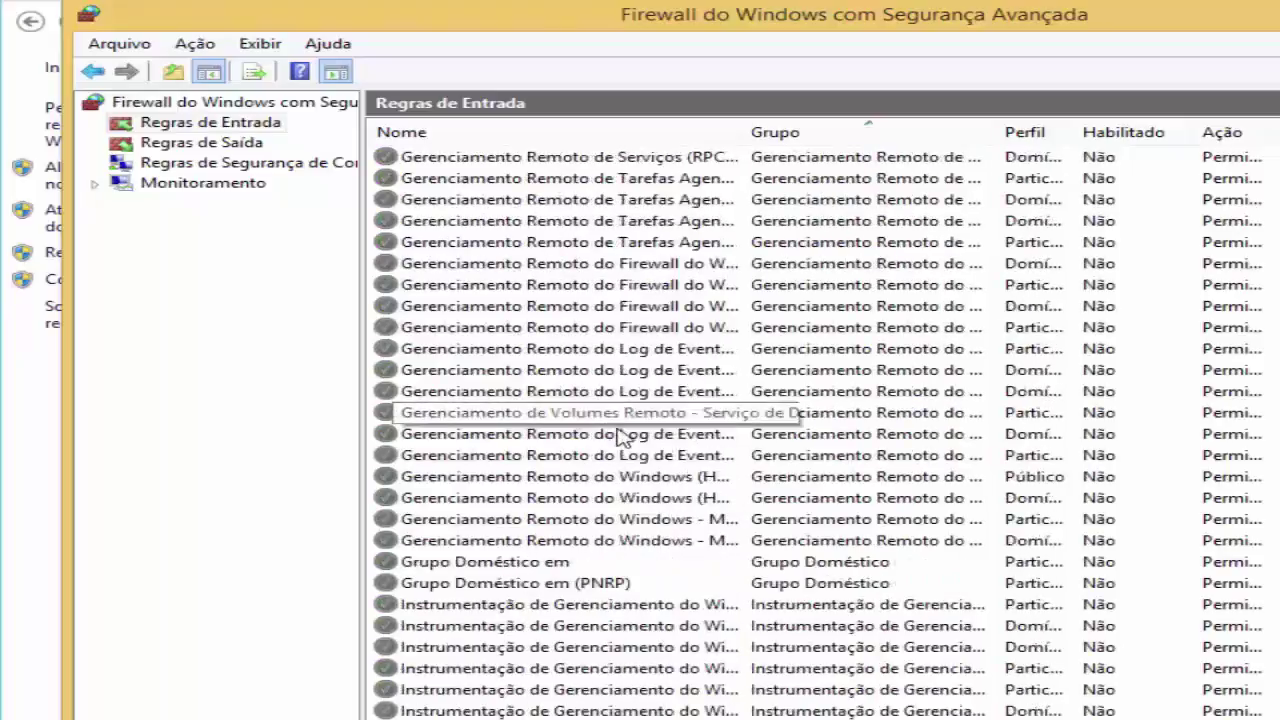
scroll(624, 445, "down", 1)
scroll(628, 455, "up", 14)
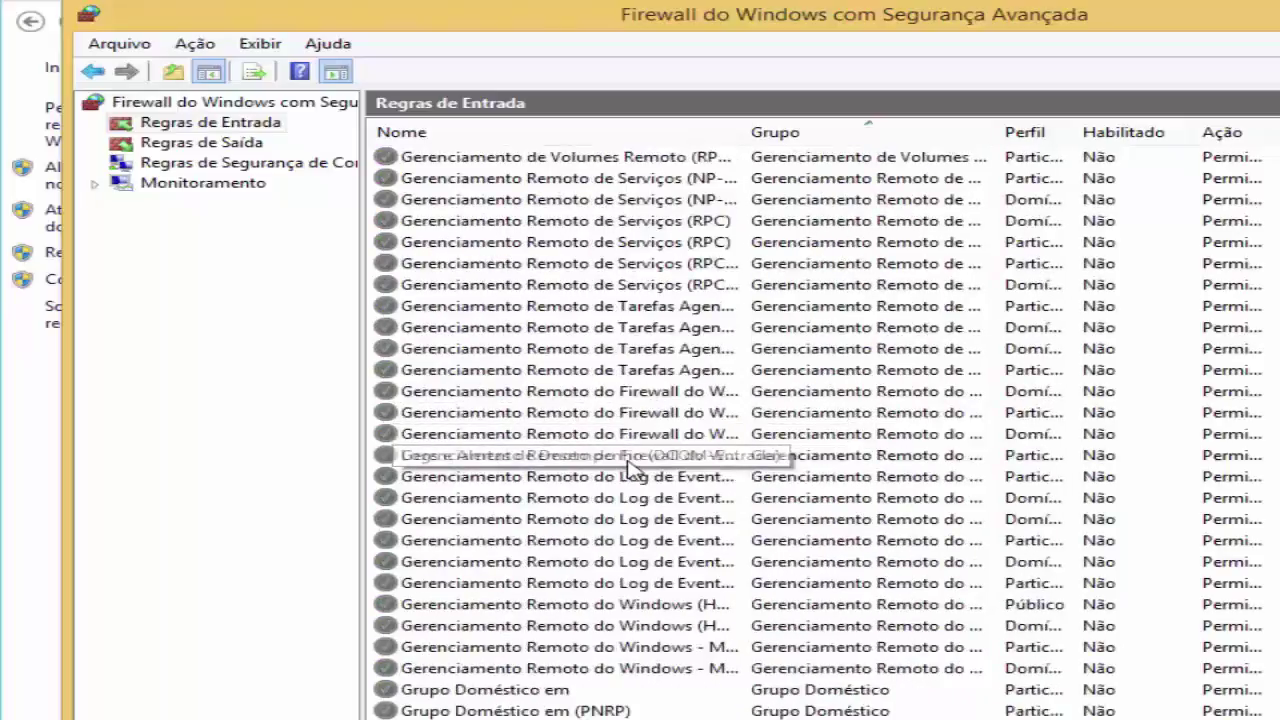
scroll(628, 465, "up", 1)
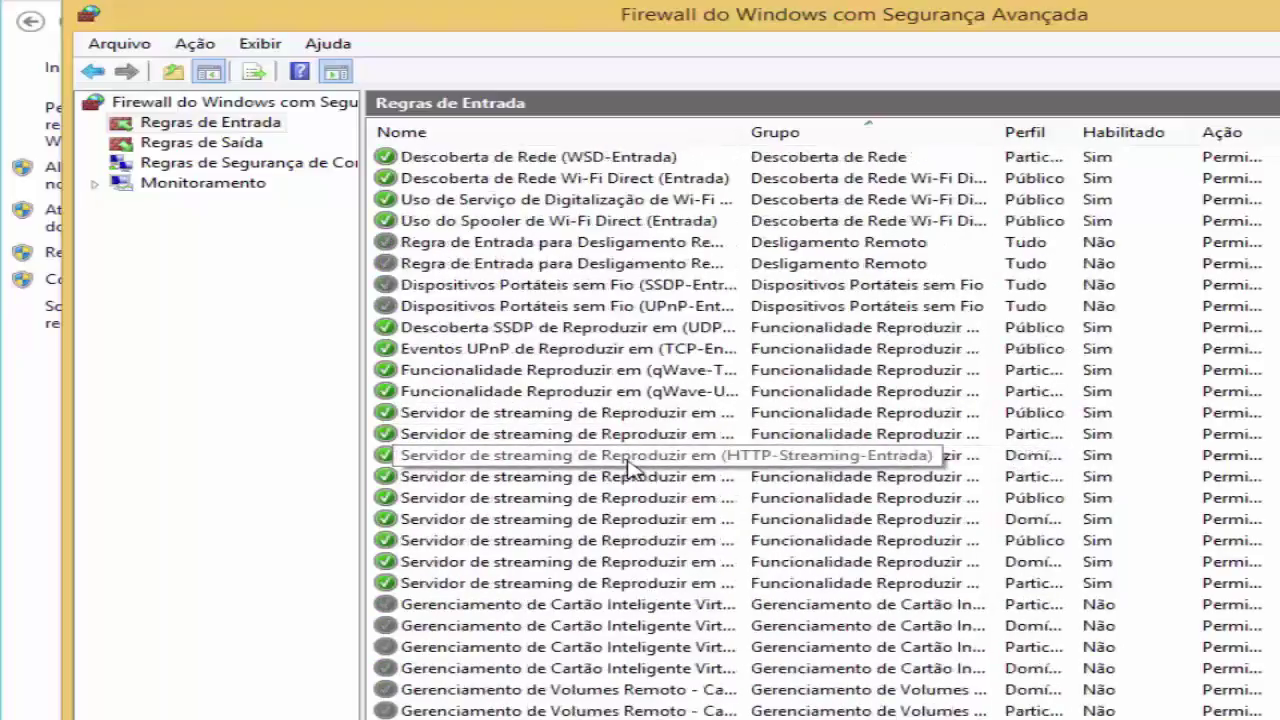
scroll(628, 465, "up", 8)
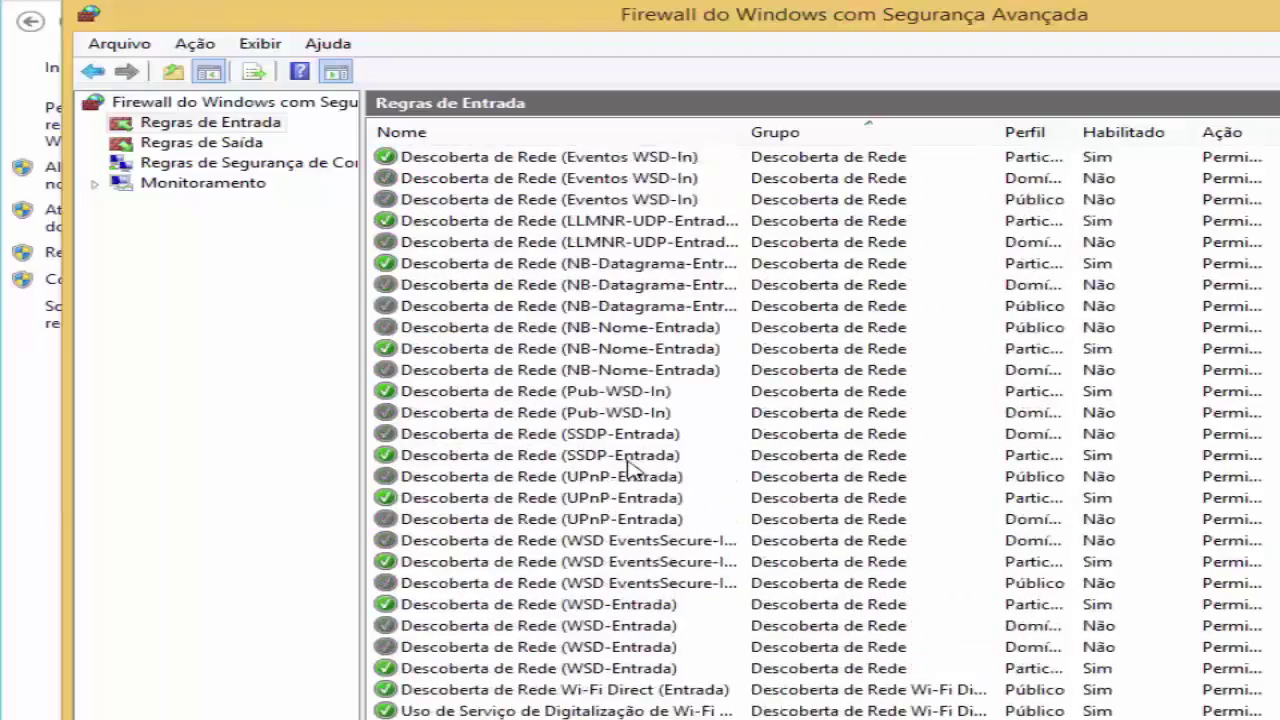
scroll(628, 465, "up", 6)
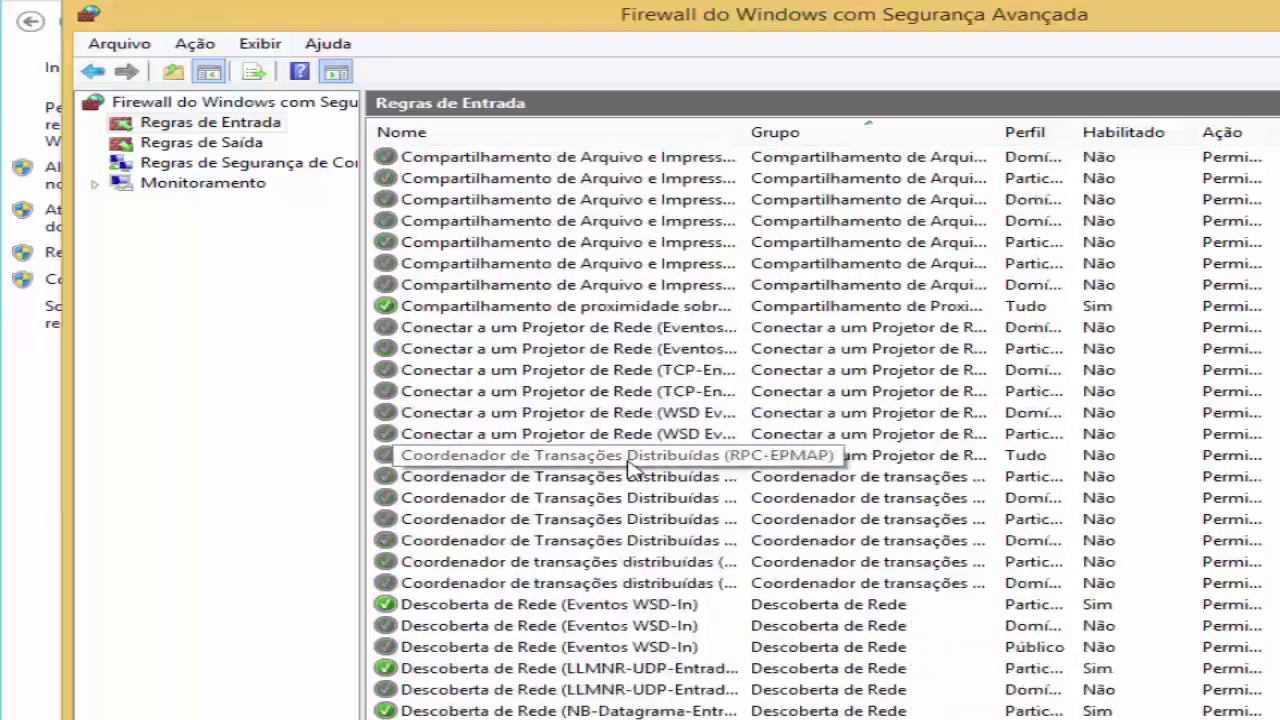
scroll(628, 465, "up", 8)
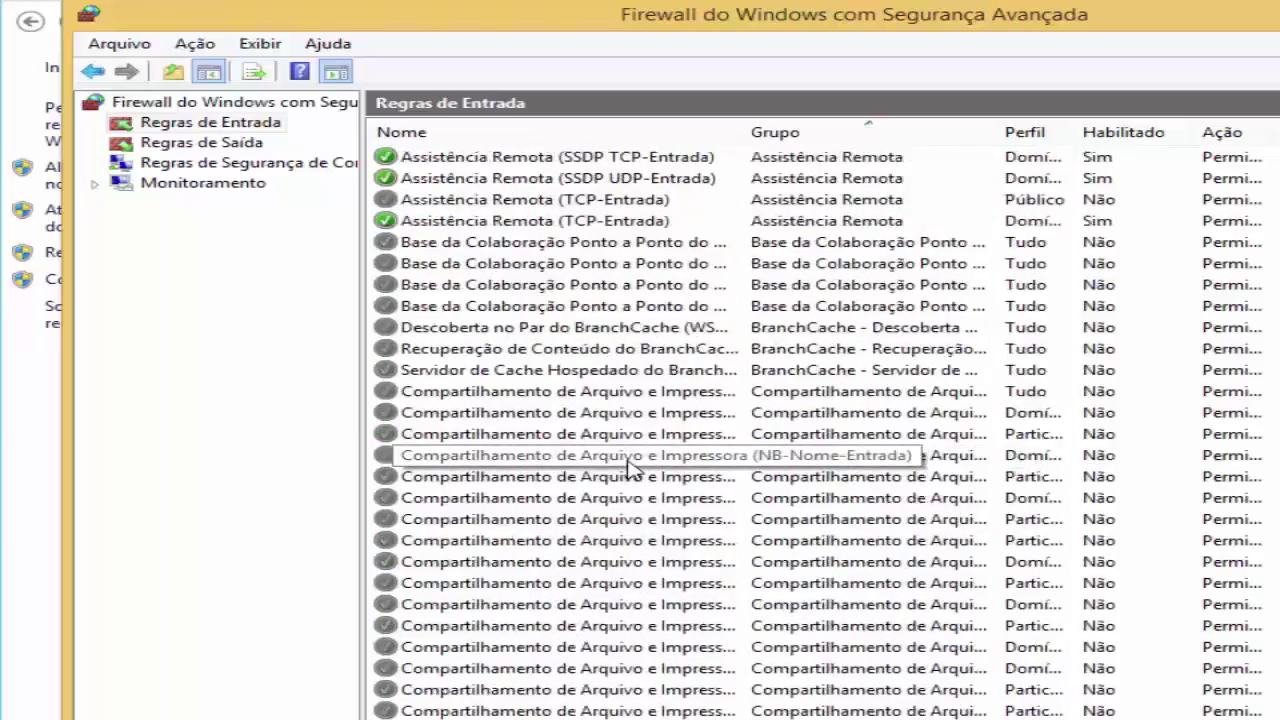
scroll(628, 465, "up", 3)
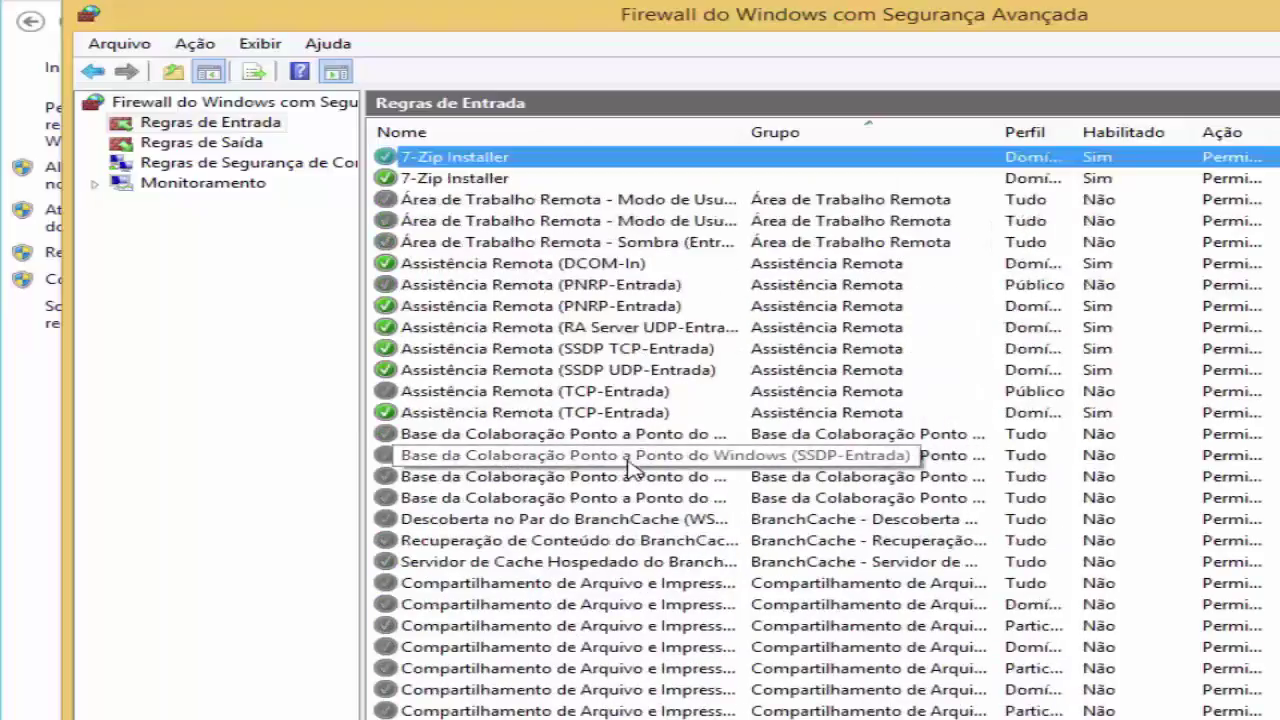
scroll(628, 465, "down", 8)
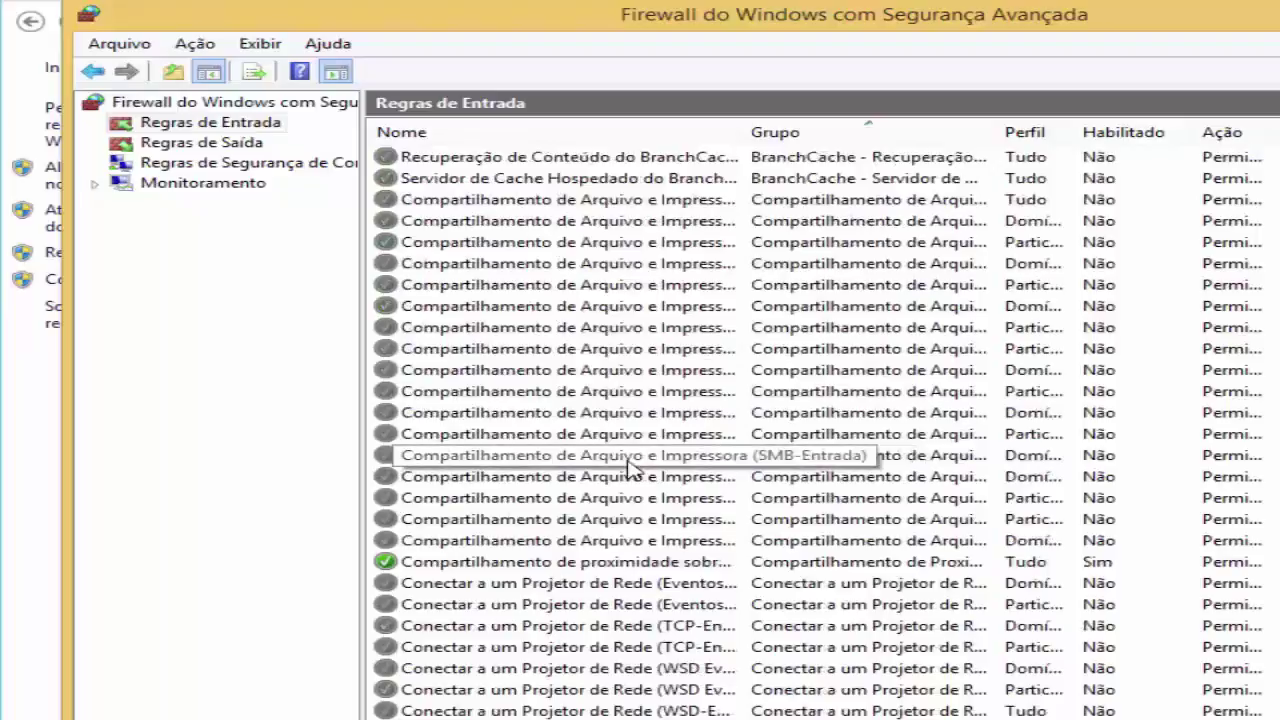
scroll(628, 465, "down", 3)
scroll(628, 465, "down", 10)
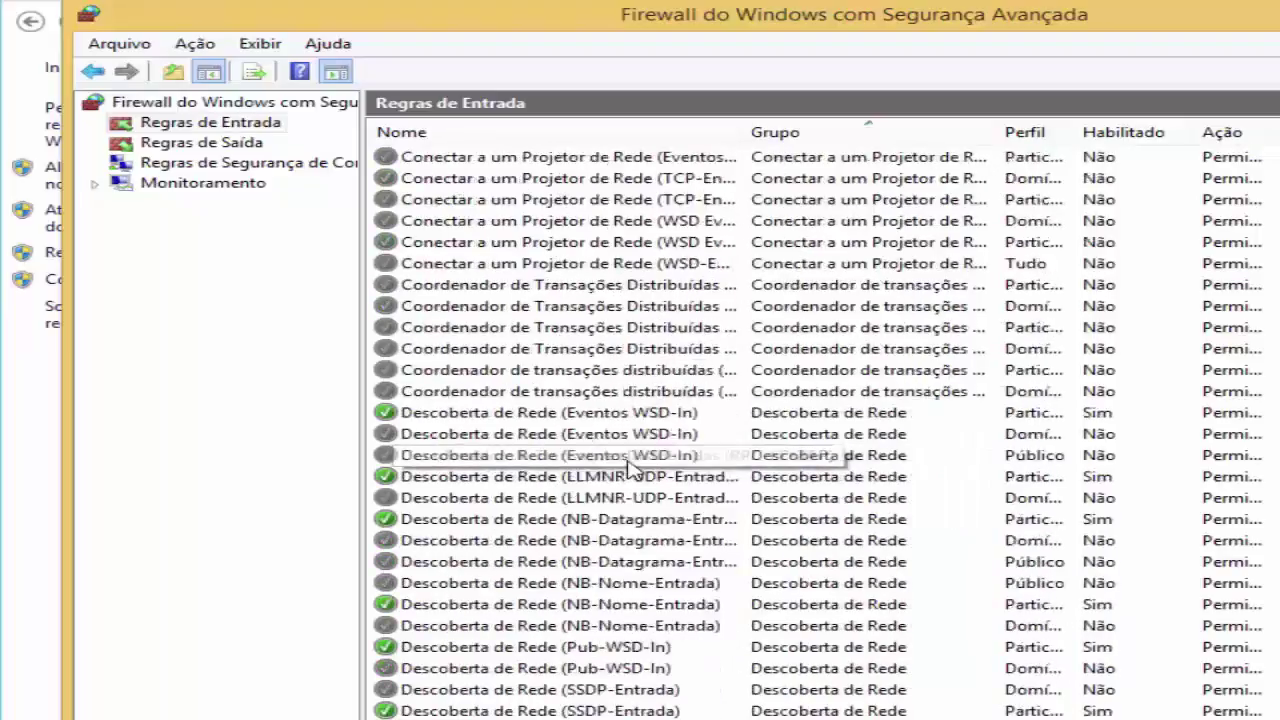
scroll(628, 465, "down", 2)
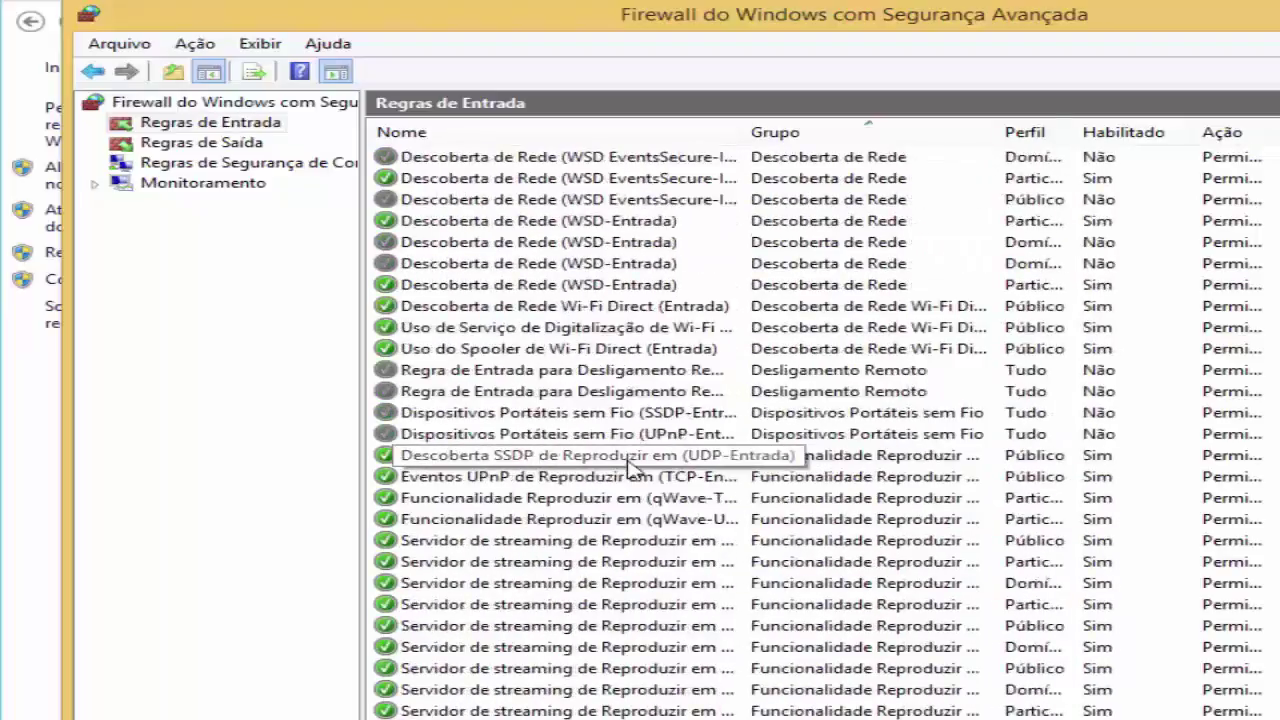
scroll(545, 640, "down", 6)
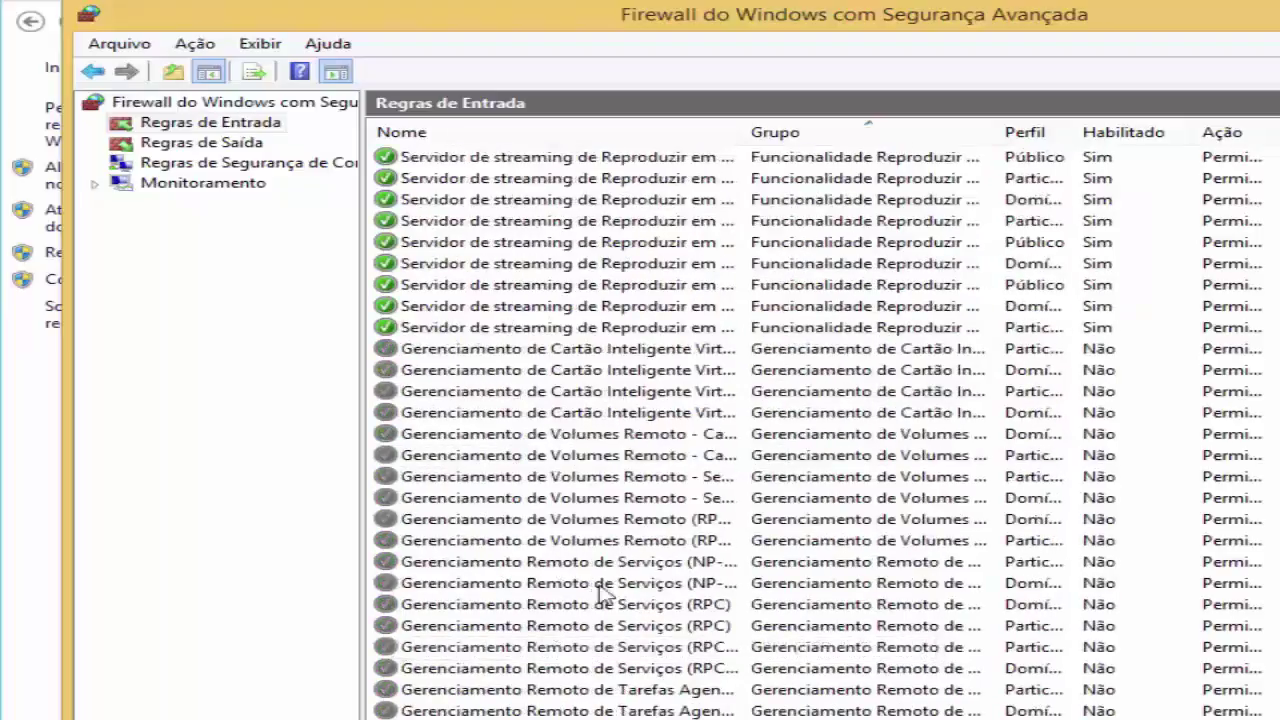
scroll(1246, 566, "down", 1)
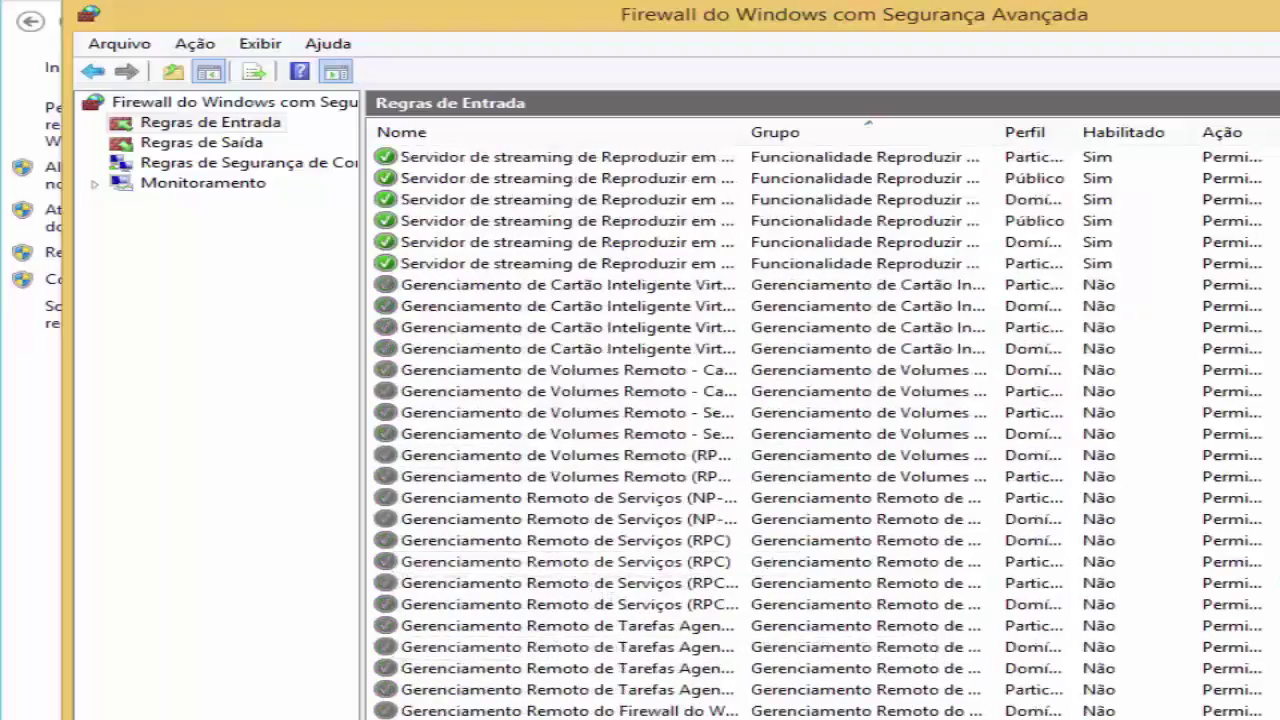
Review the remaining inbound rules through the Sistema de Rede Básico group and return to the start of the list.
scroll(820, 430, "down", 10)
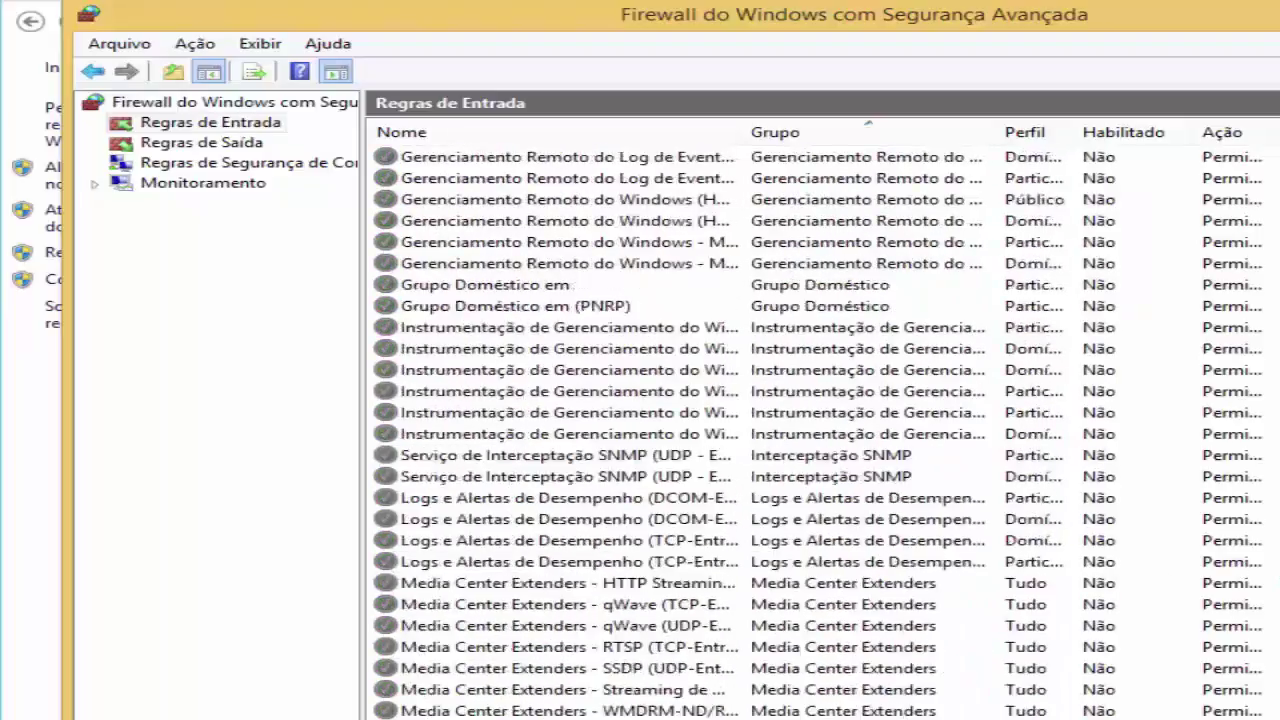
scroll(820, 430, "down", 13)
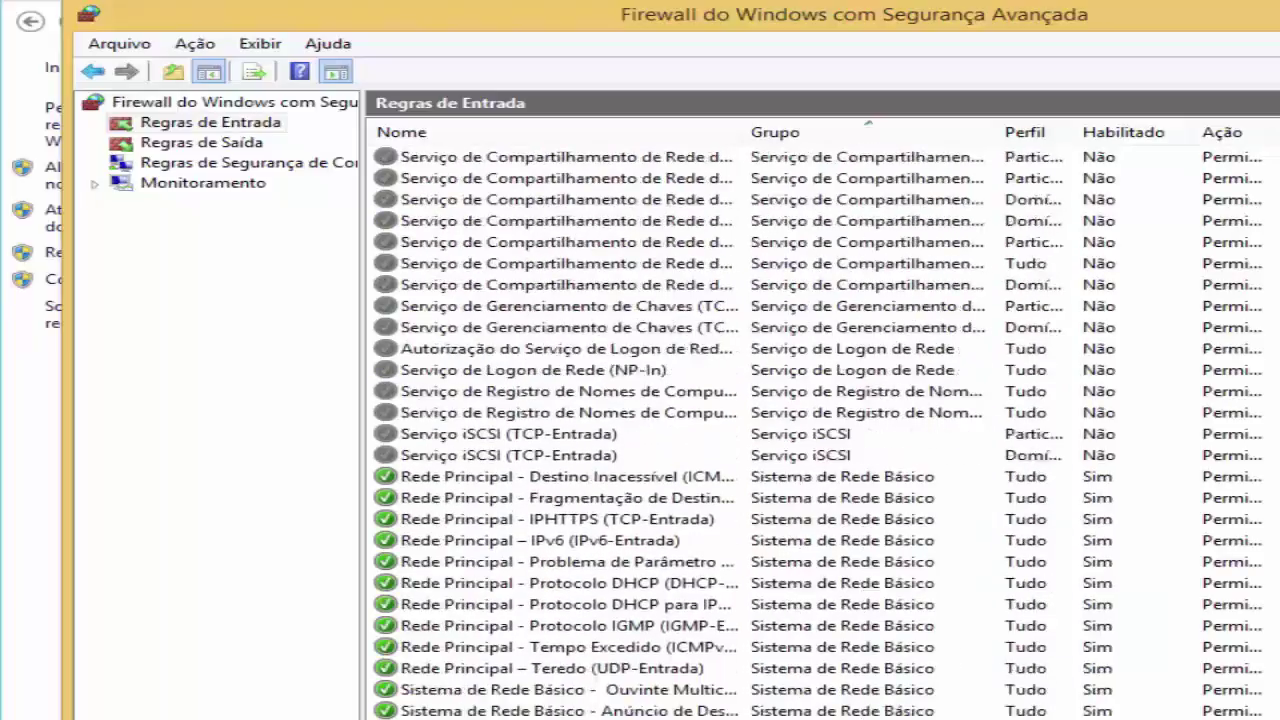
scroll(820, 430, "down", 2)
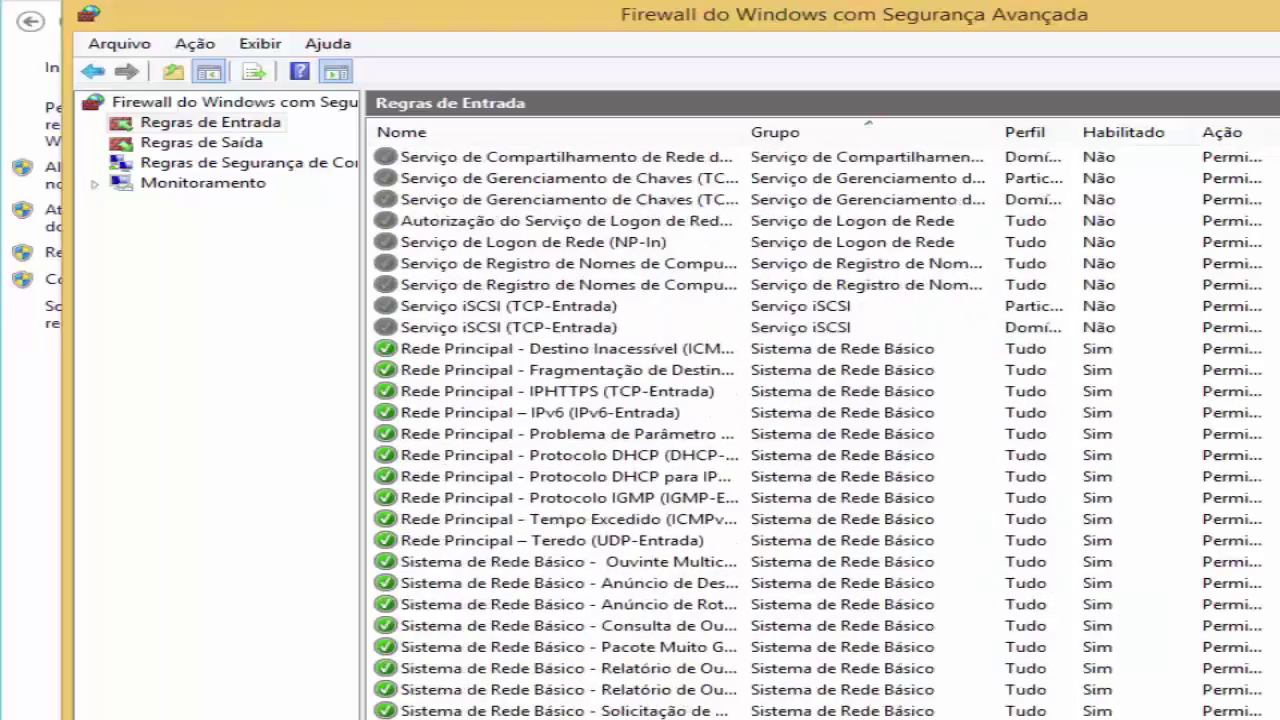
scroll(820, 430, "up", 17)
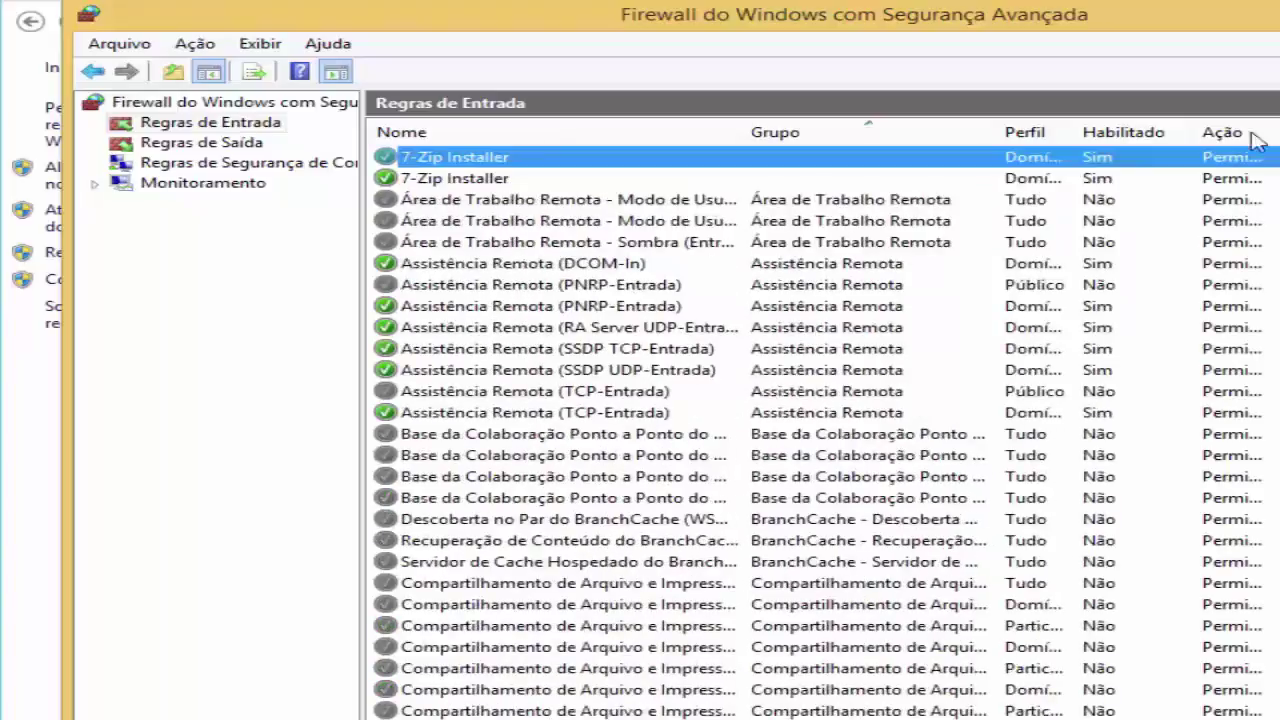
Show the outbound rules (Regras de Saída) and look through their groups, profiles, enabled states and actions.
left_click(230, 145)
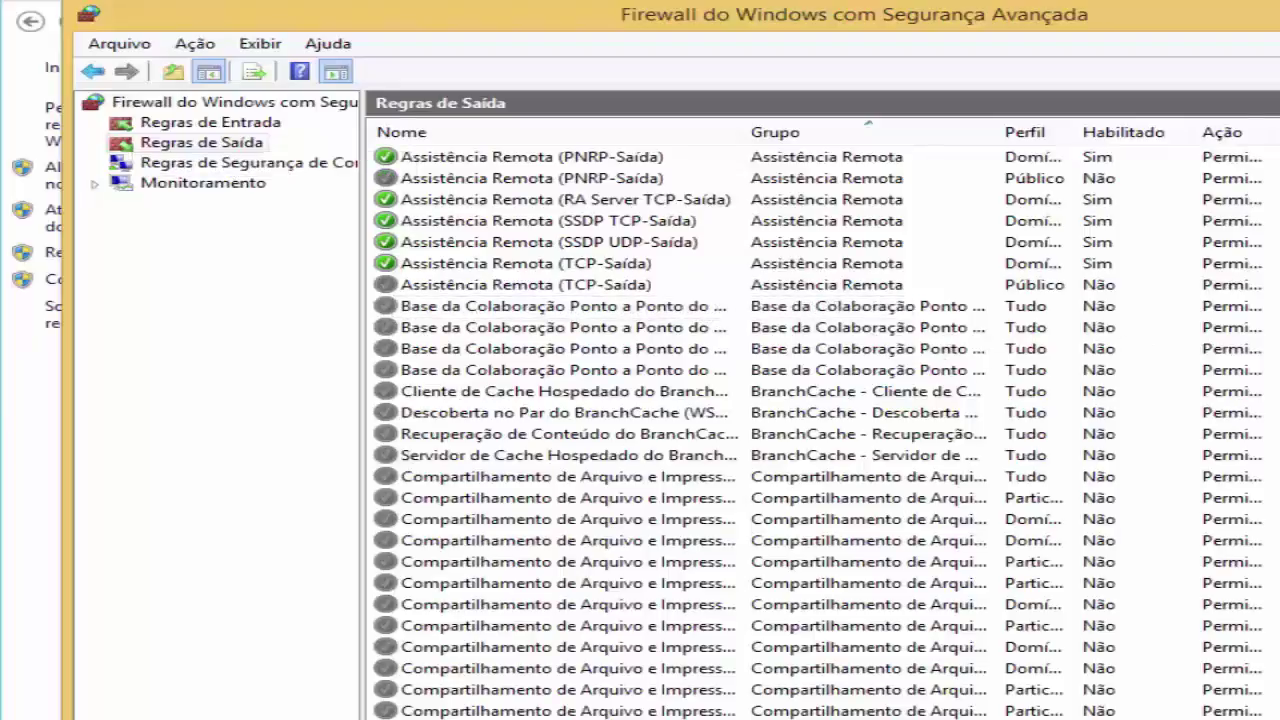
scroll(820, 430, "down", 1)
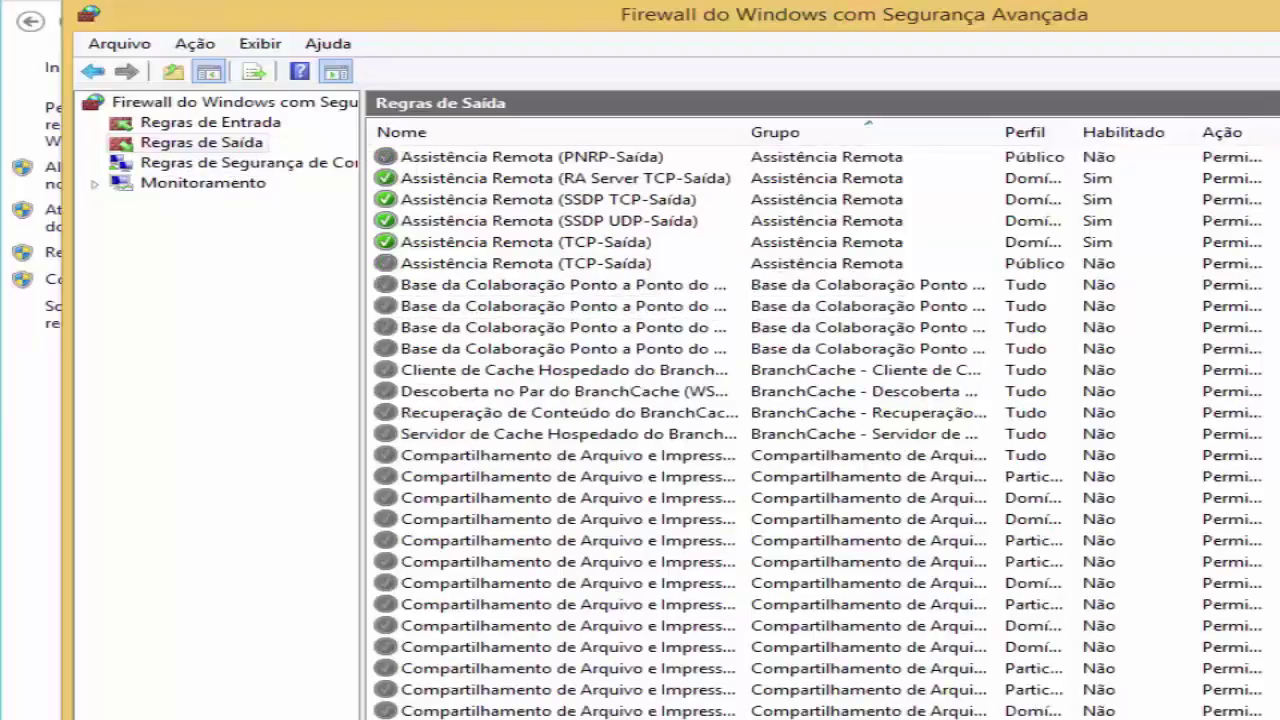
scroll(820, 430, "down", 13)
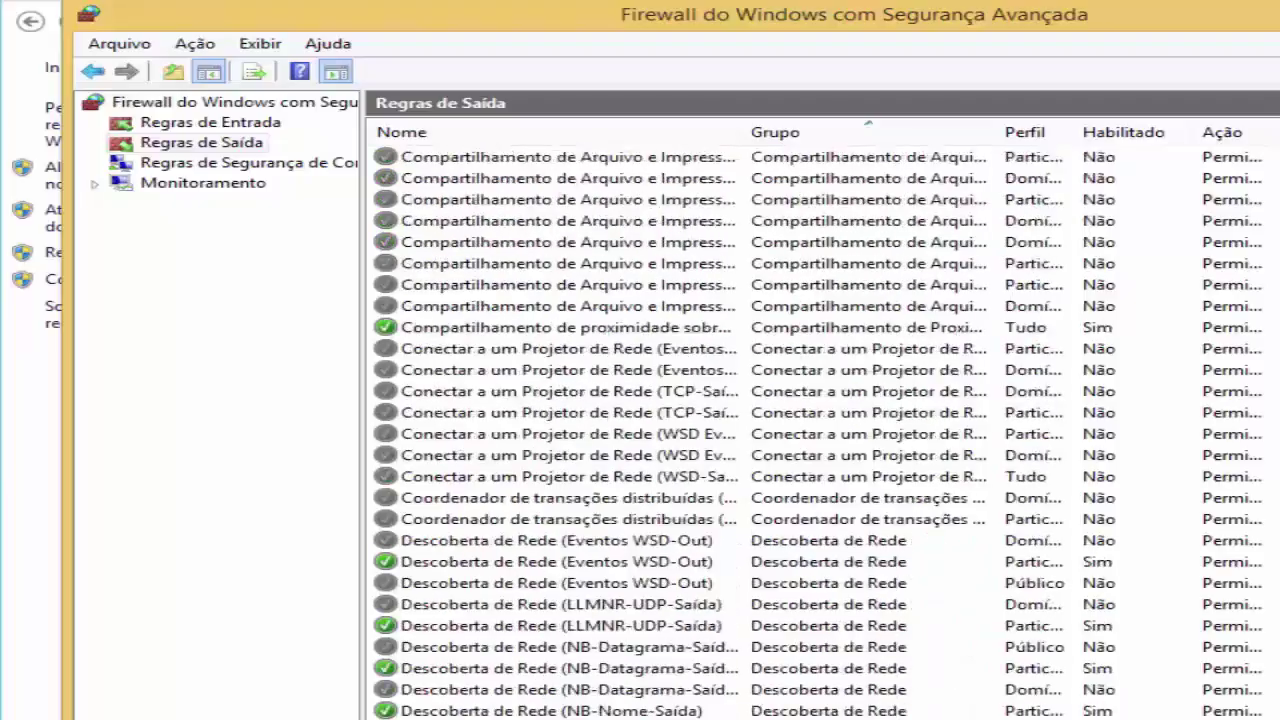
scroll(820, 430, "down", 20)
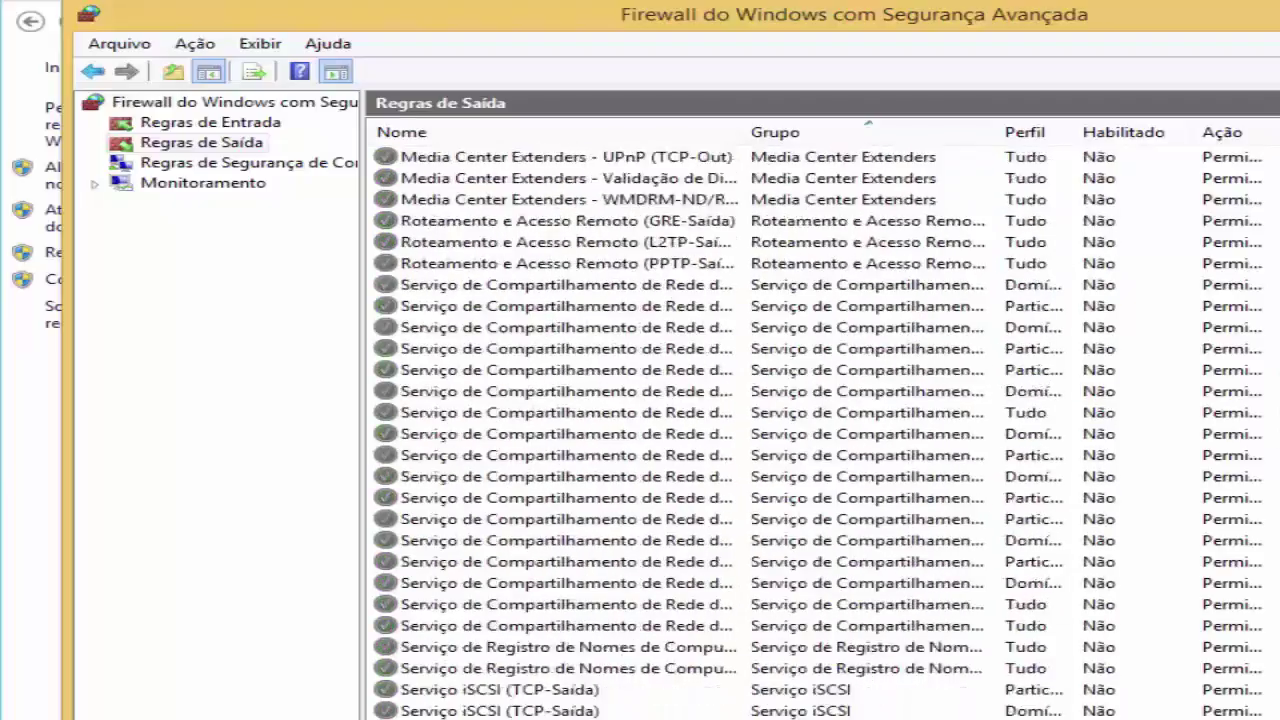
scroll(850, 170, "up", 20)
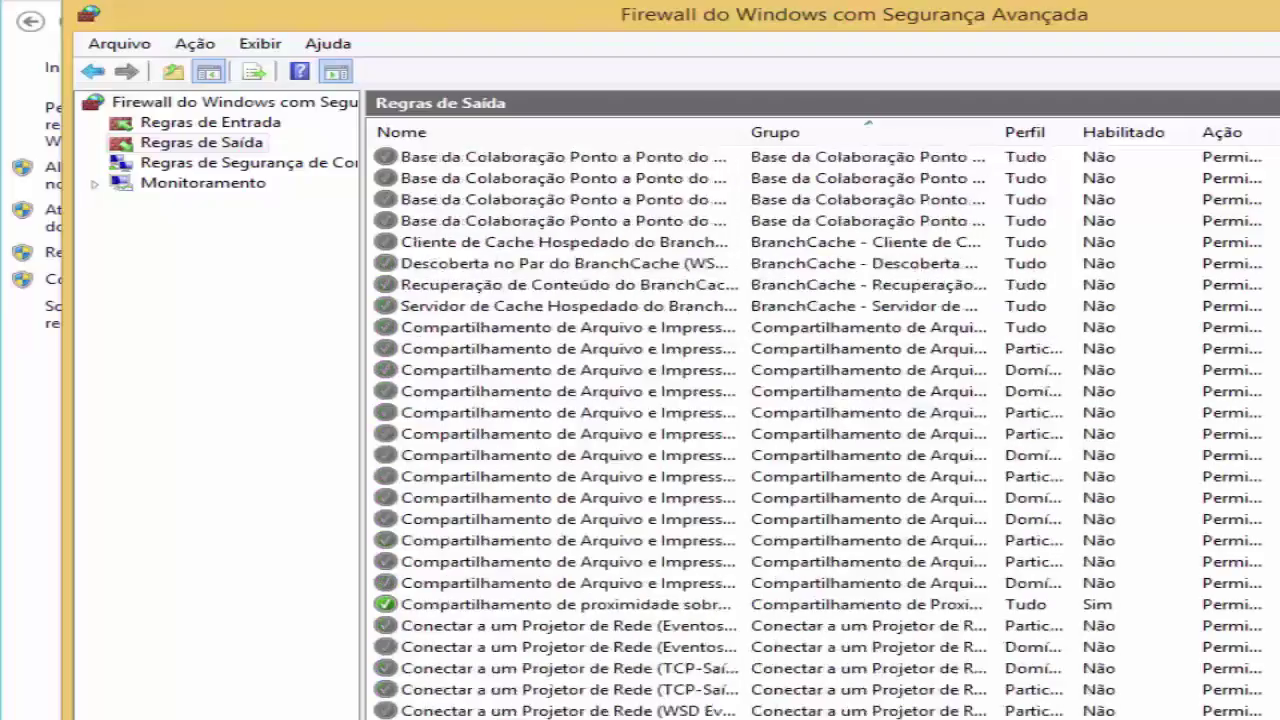
Start creating a new inbound rule under Regras de Entrada.
left_click(186, 128)
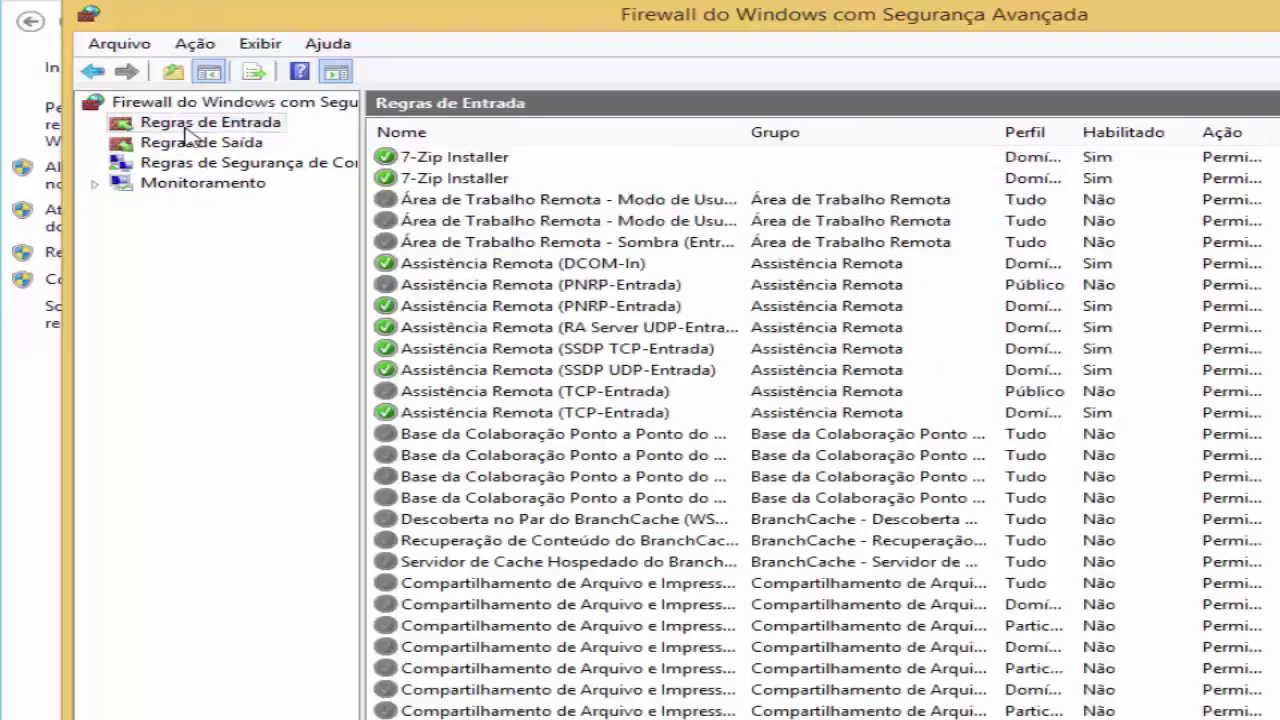
right_click(186, 133)
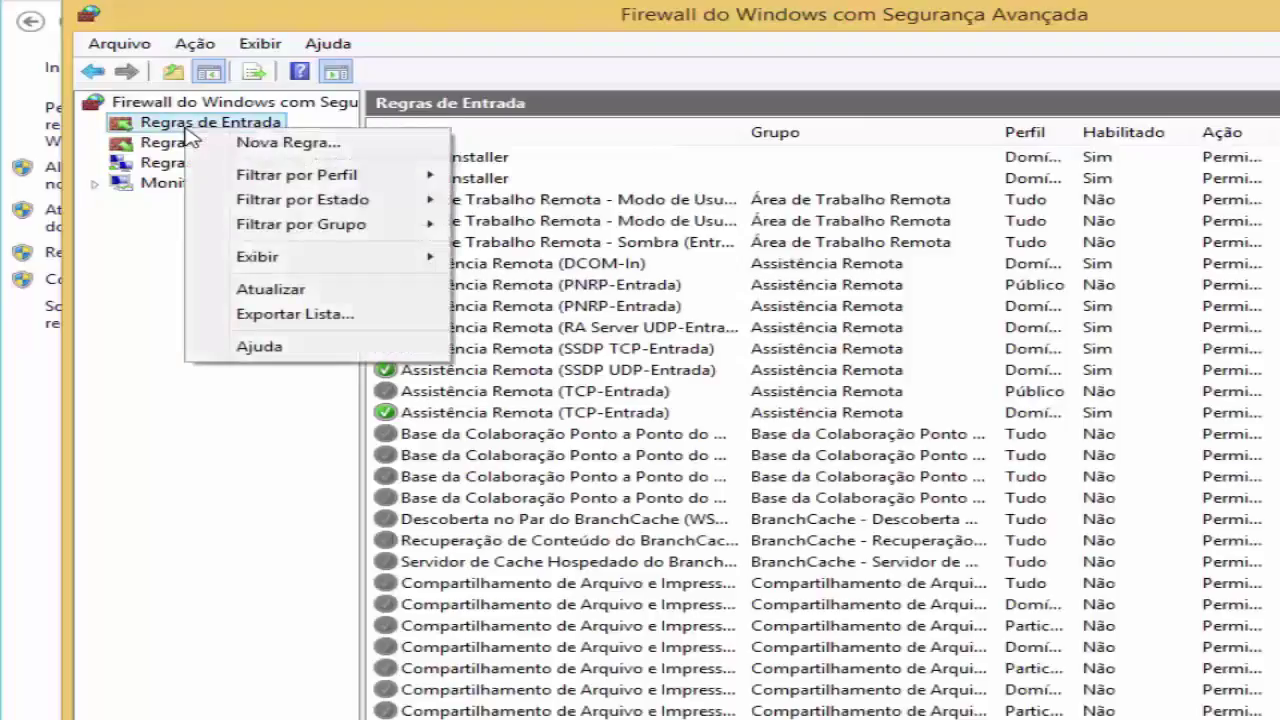
left_click(255, 145)
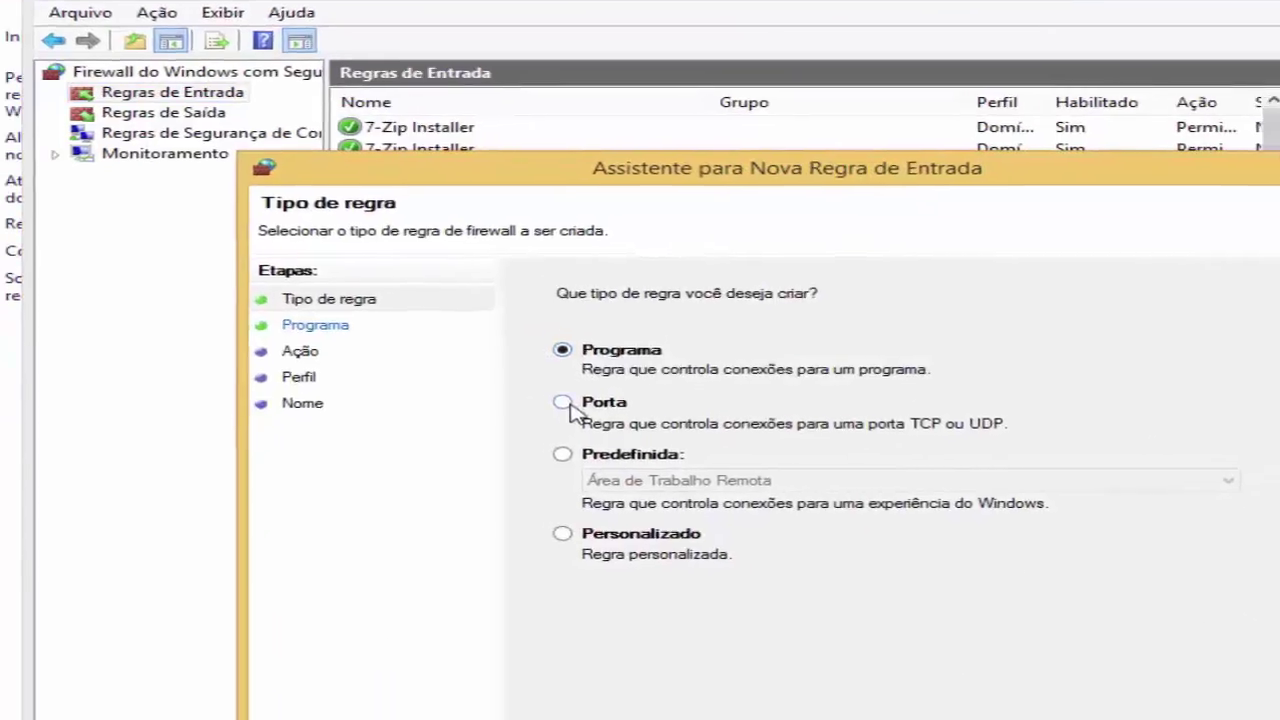
Examine the Porta and Predefinida rule types, including the list of available predefined rules.
left_click(595, 428)
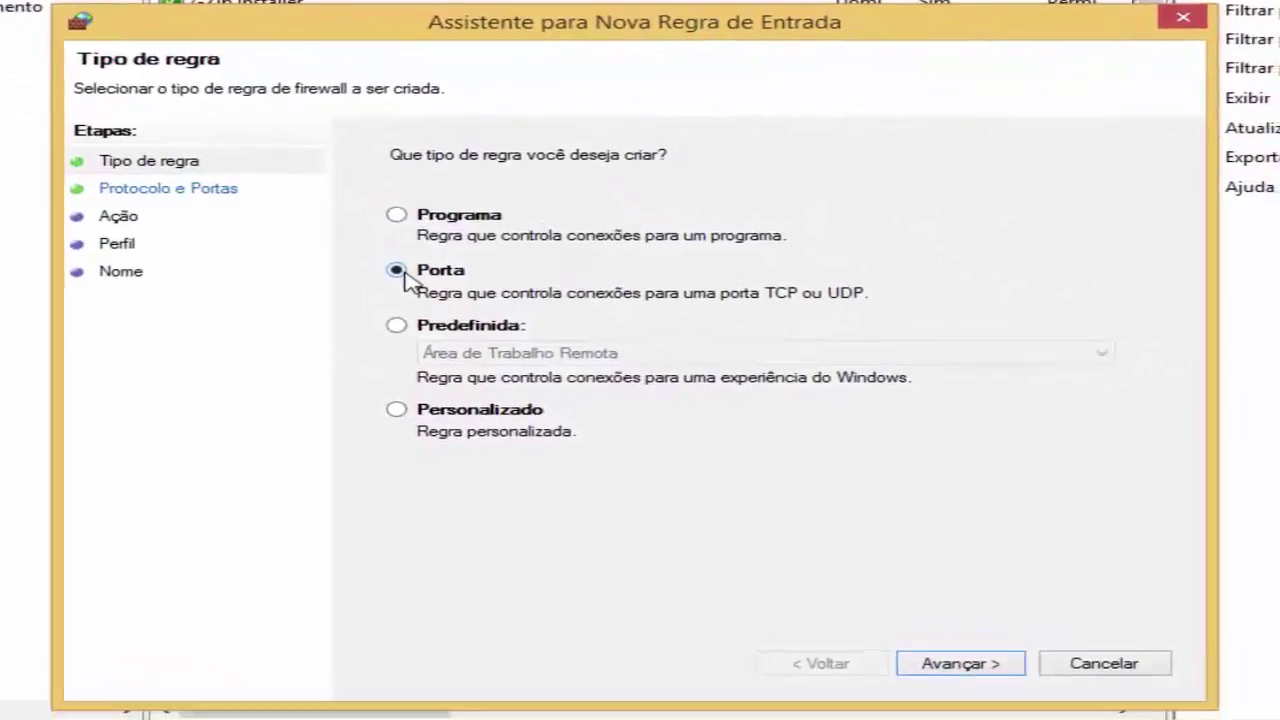
left_click(397, 325)
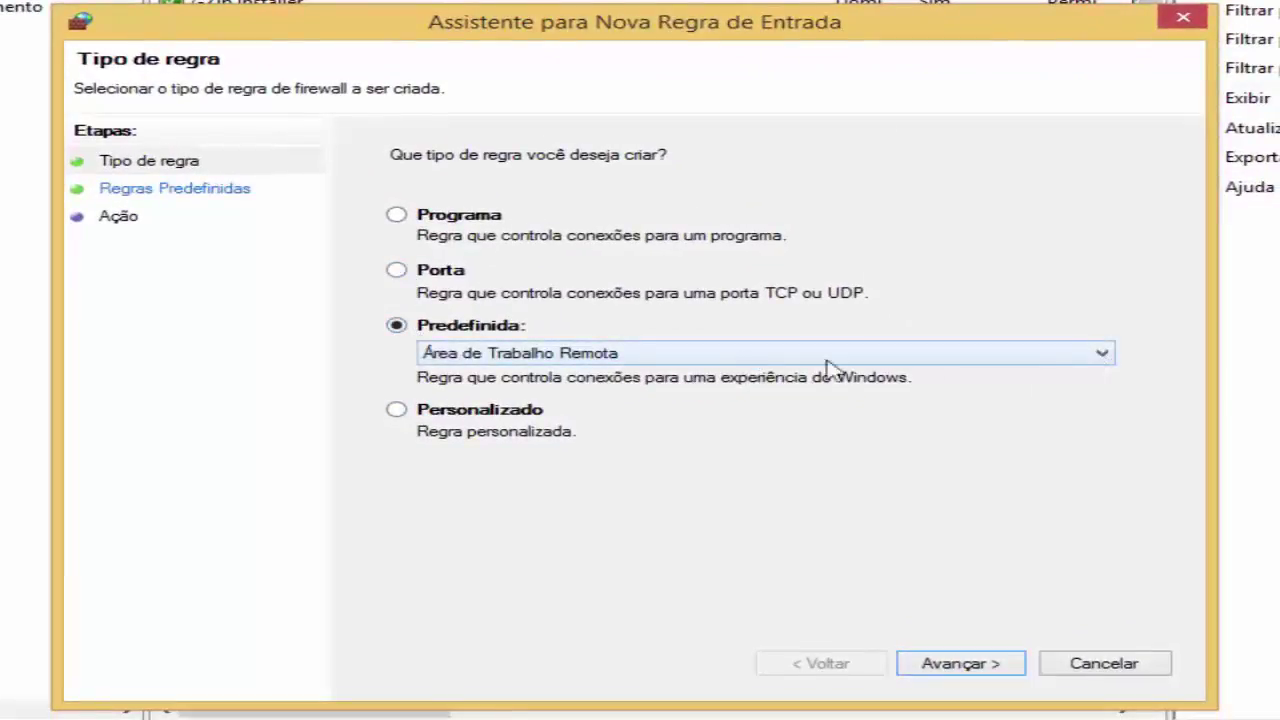
left_click(1092, 366)
scroll(1100, 360, "down", 3)
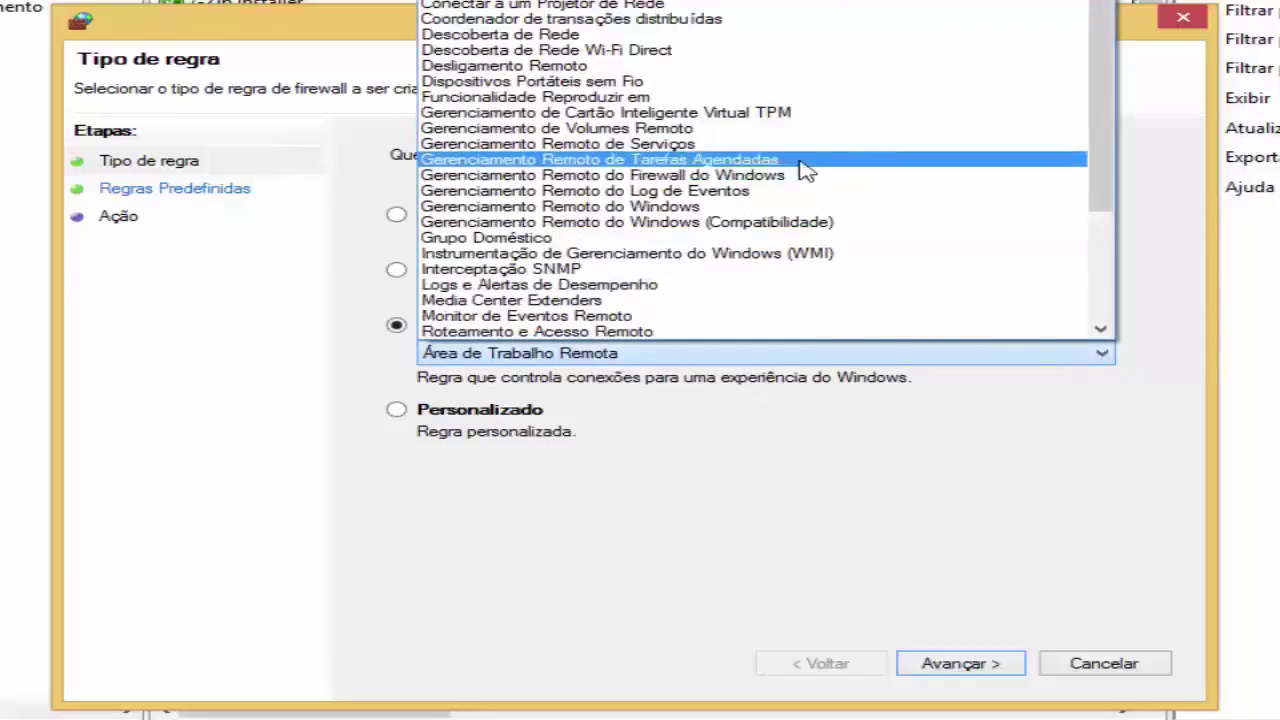
left_click_drag(1100, 50, 1105, 195)
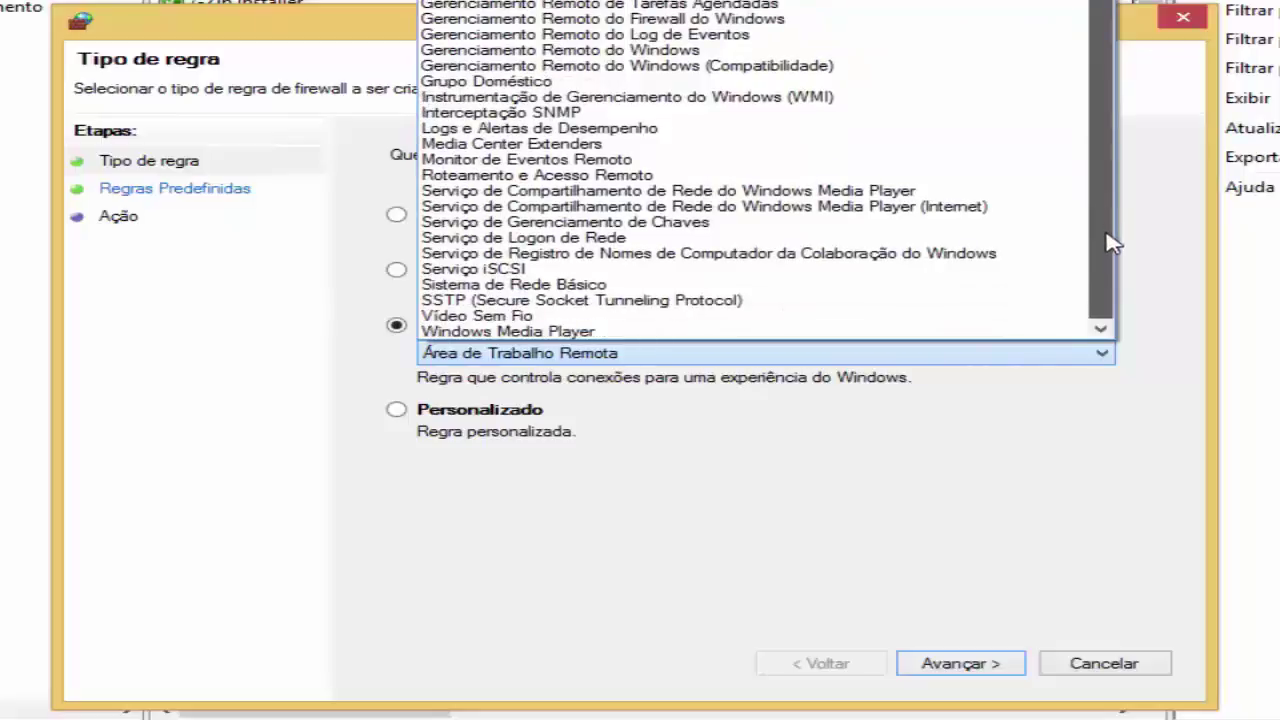
left_click_drag(1110, 240, 1070, 30)
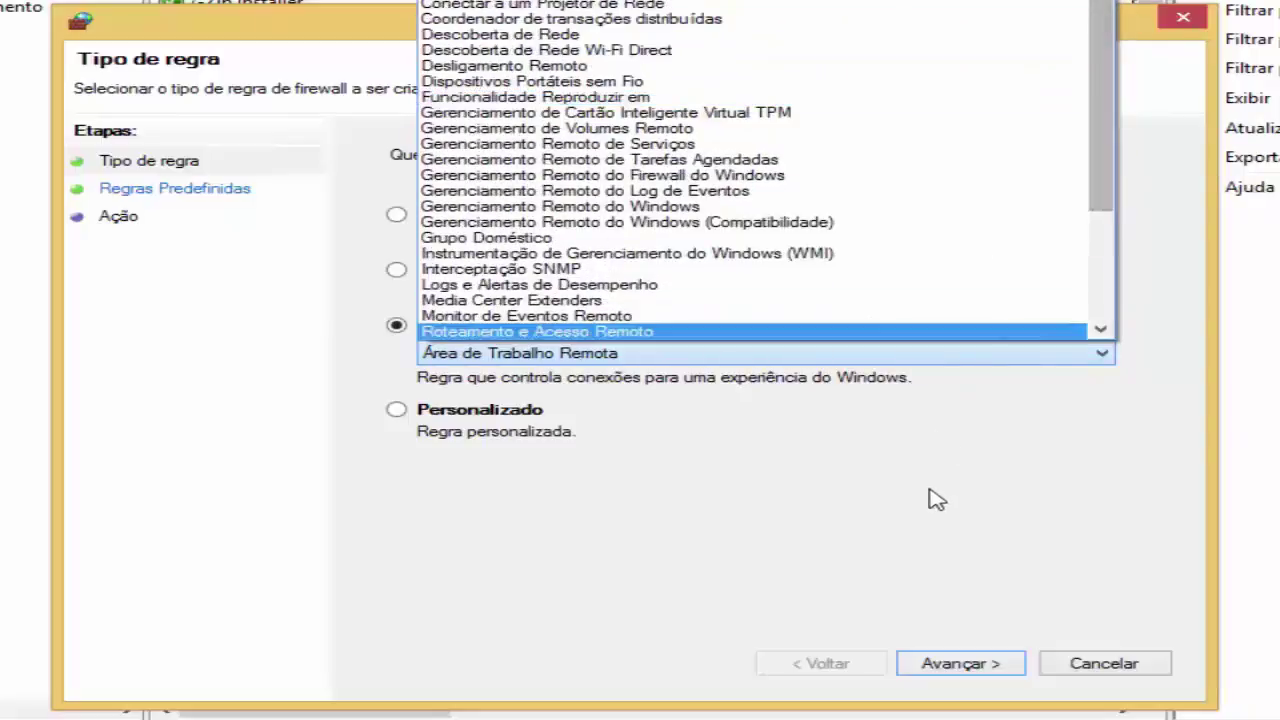
left_click(937, 500)
Make the new rule Personalizado, apply it to Todos os programas, and continue to the protocol settings.
left_click(505, 418)
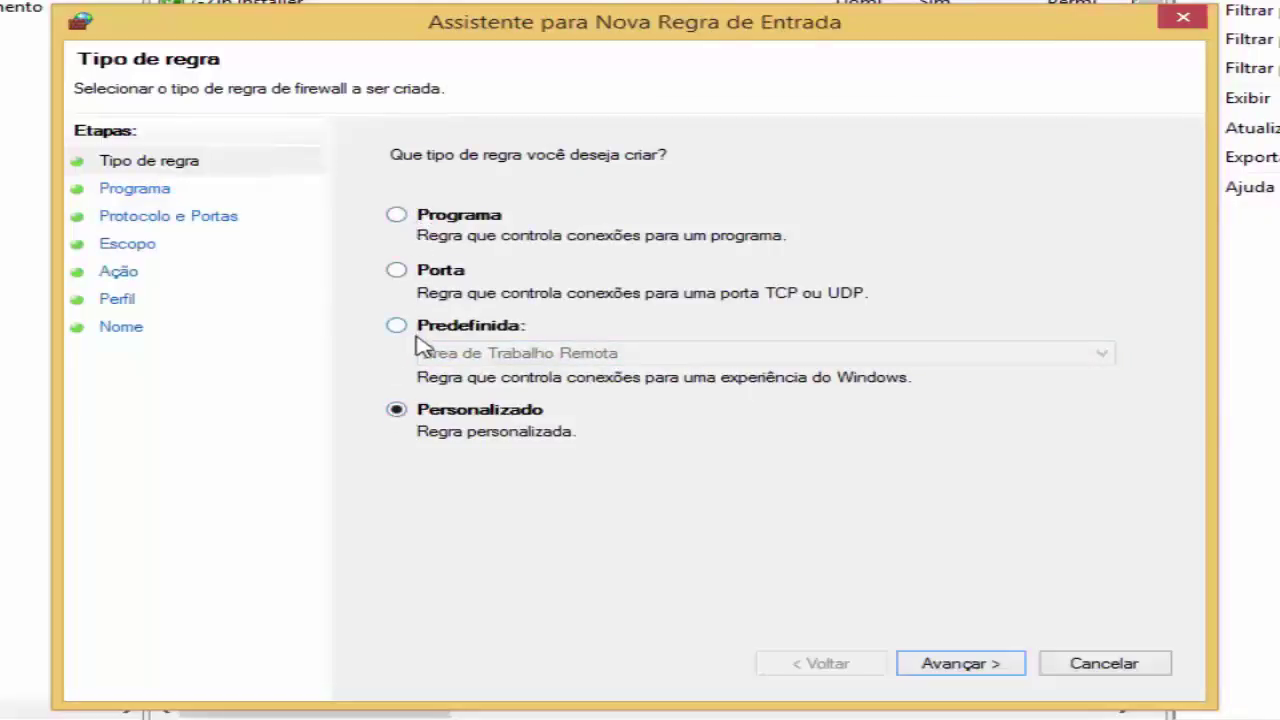
left_click(958, 668)
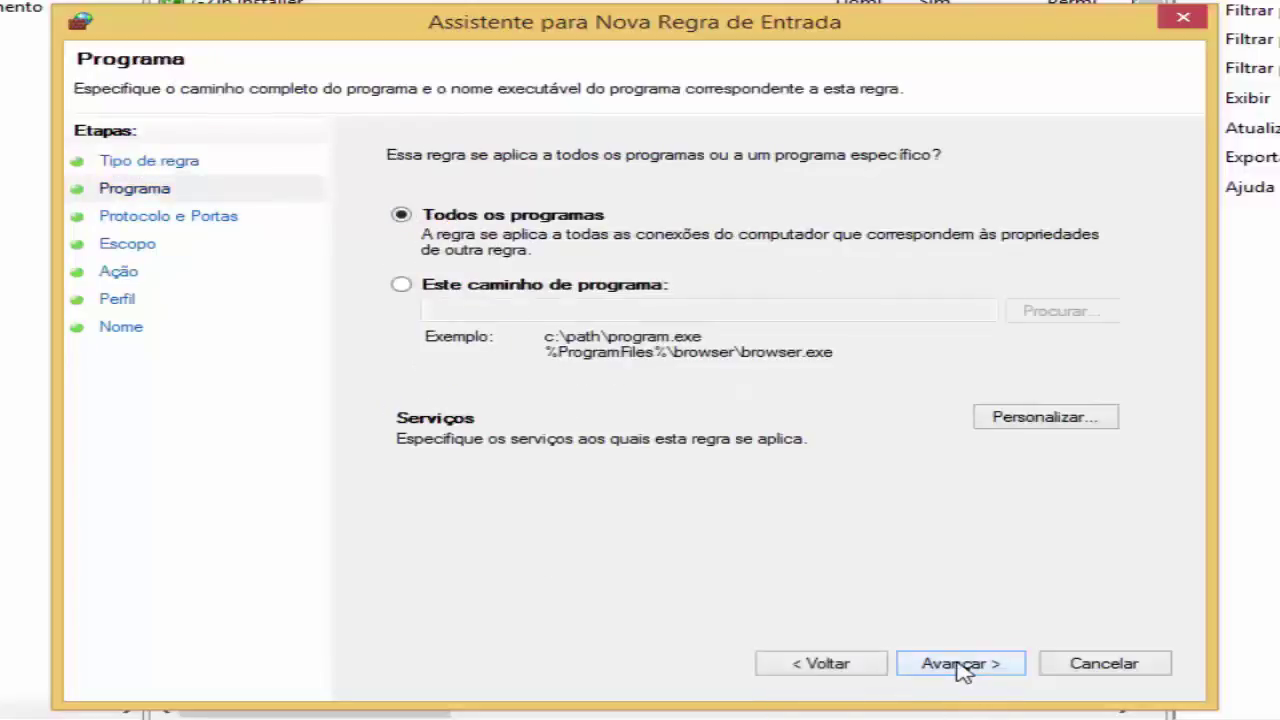
left_click(440, 288)
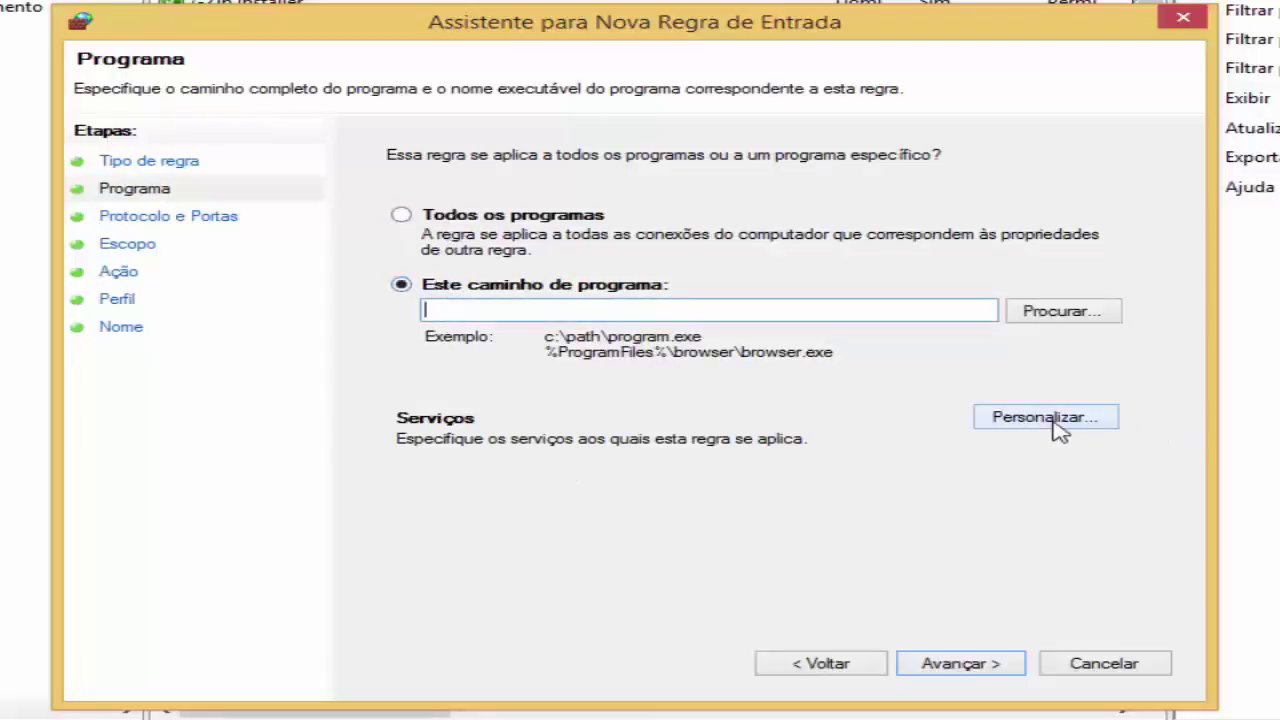
left_click(511, 214)
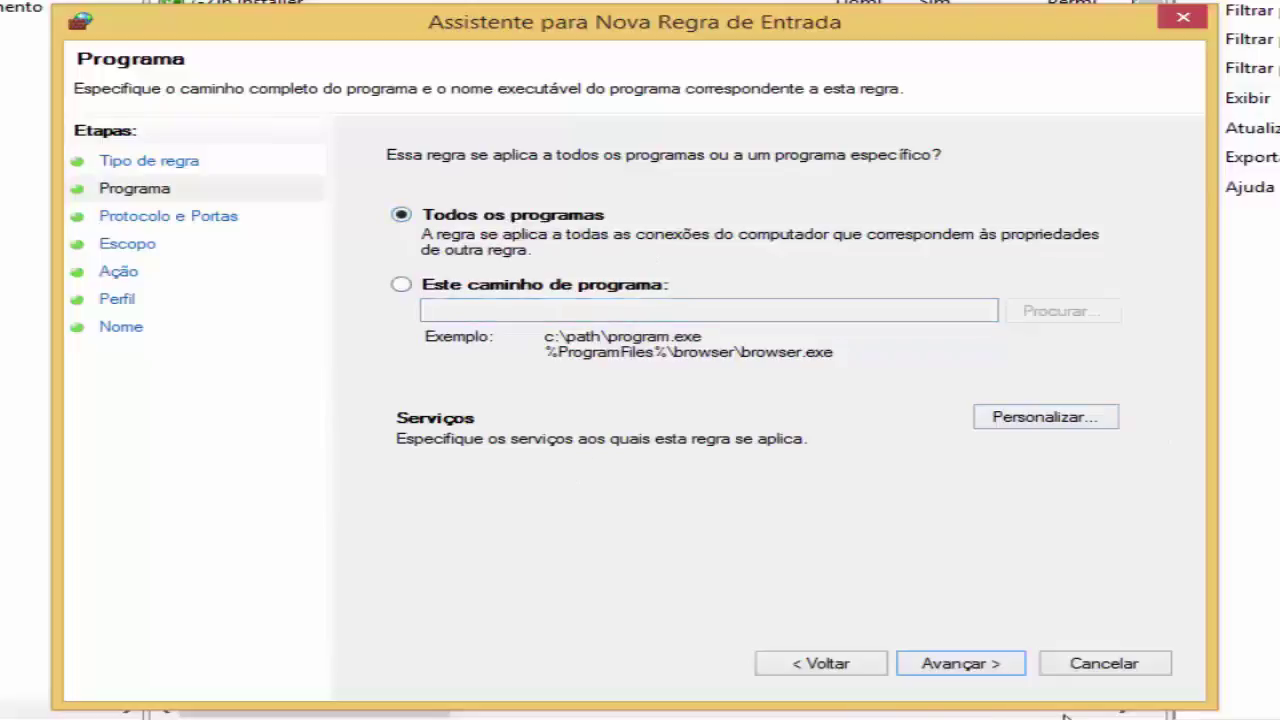
left_click(966, 663)
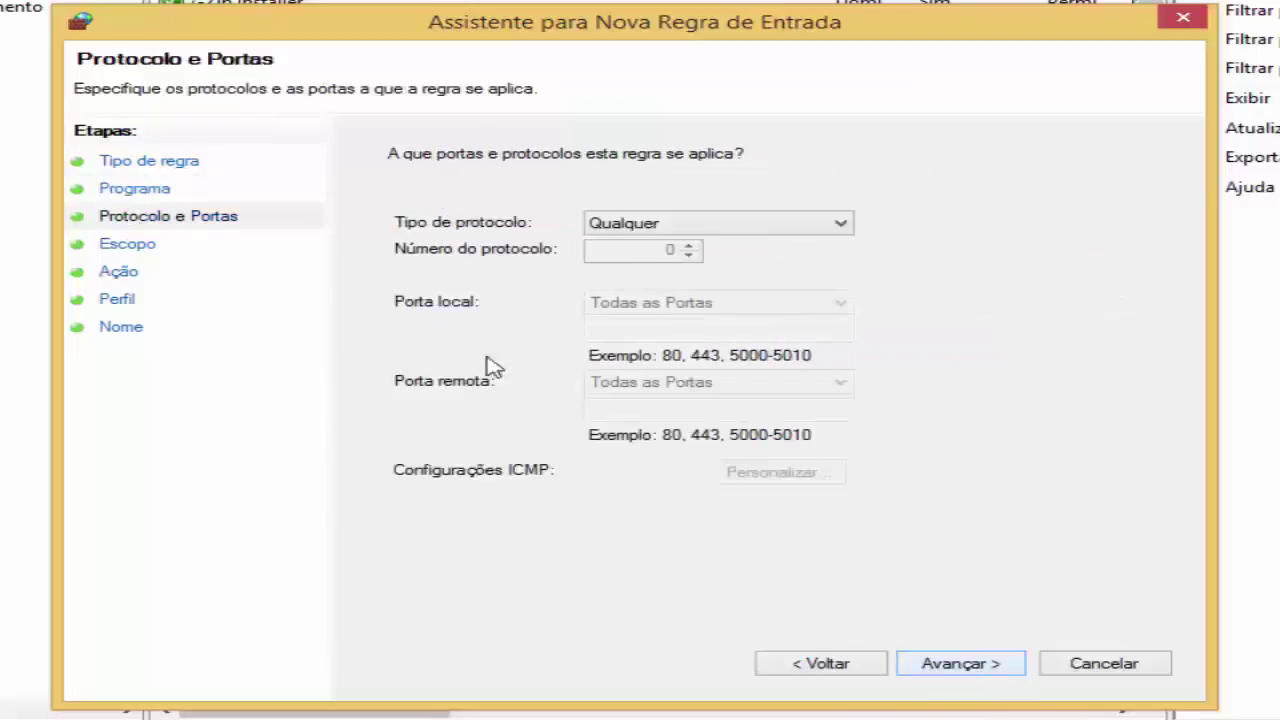
Set the rule's protocol to ICMPv4, restrict it to the specific ICMP type Solicitação de Eco, and continue to the scope settings.
left_click(832, 226)
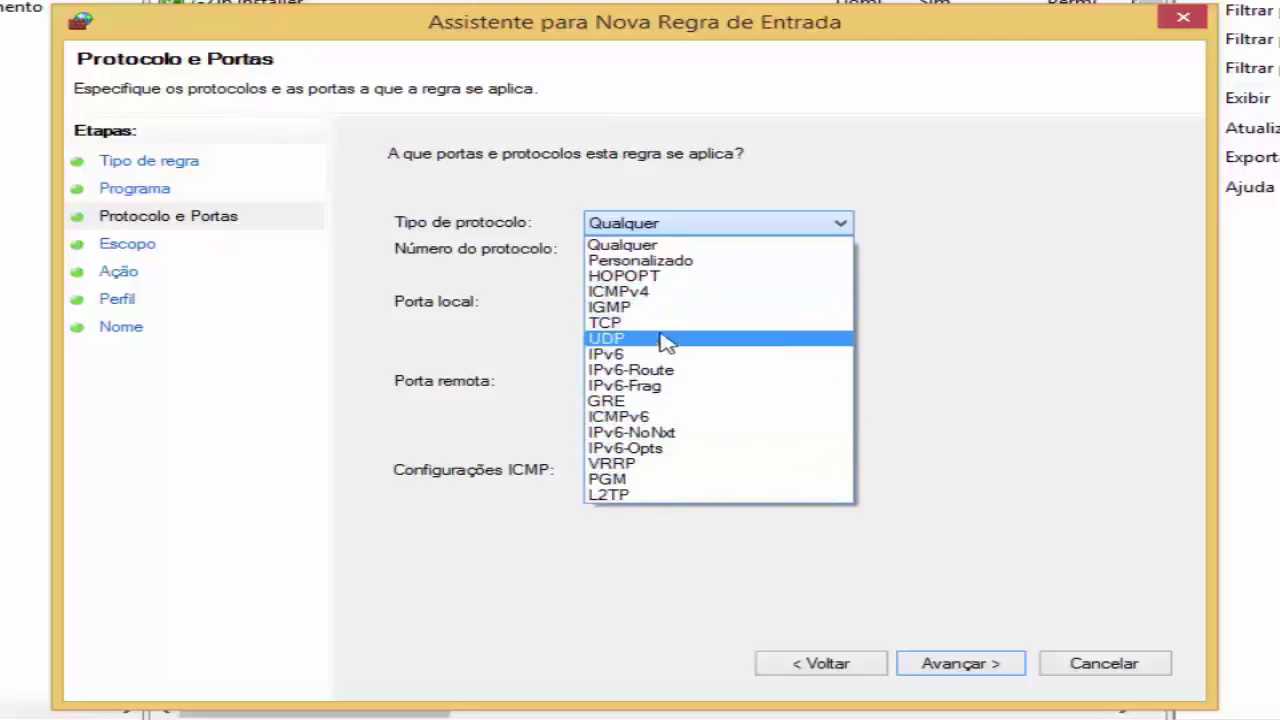
left_click(643, 293)
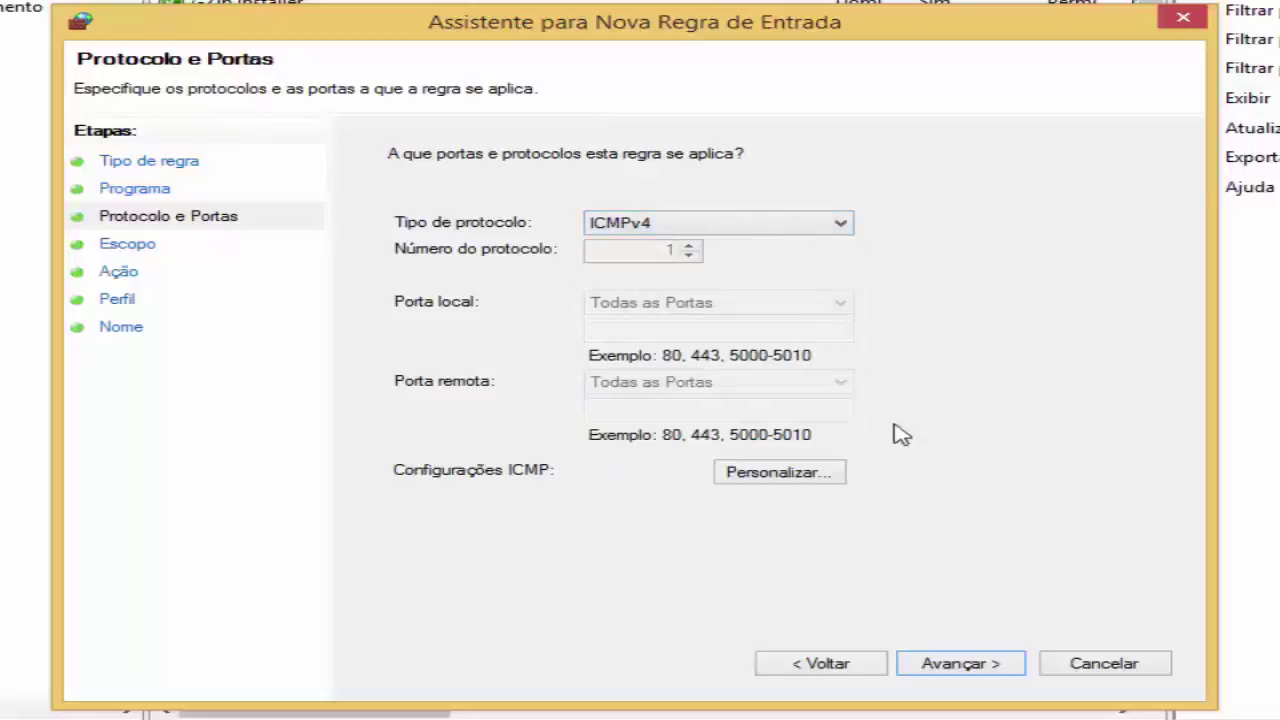
left_click(831, 473)
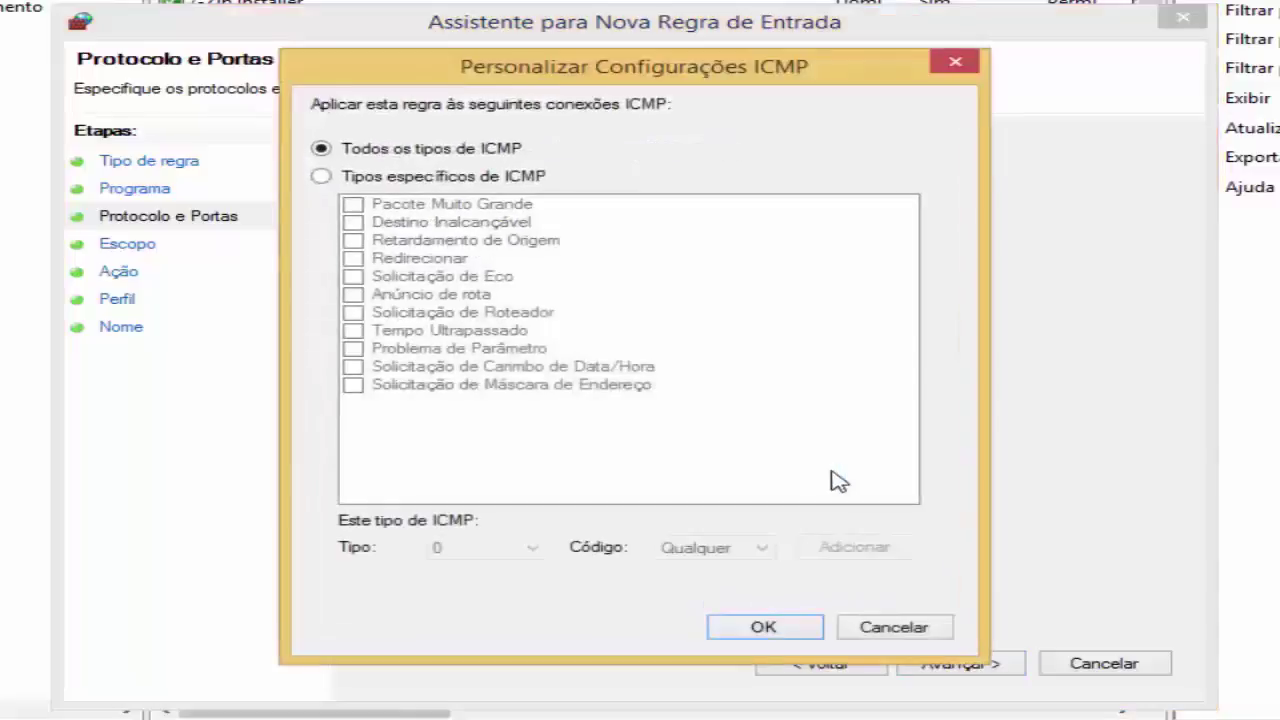
left_click(420, 175)
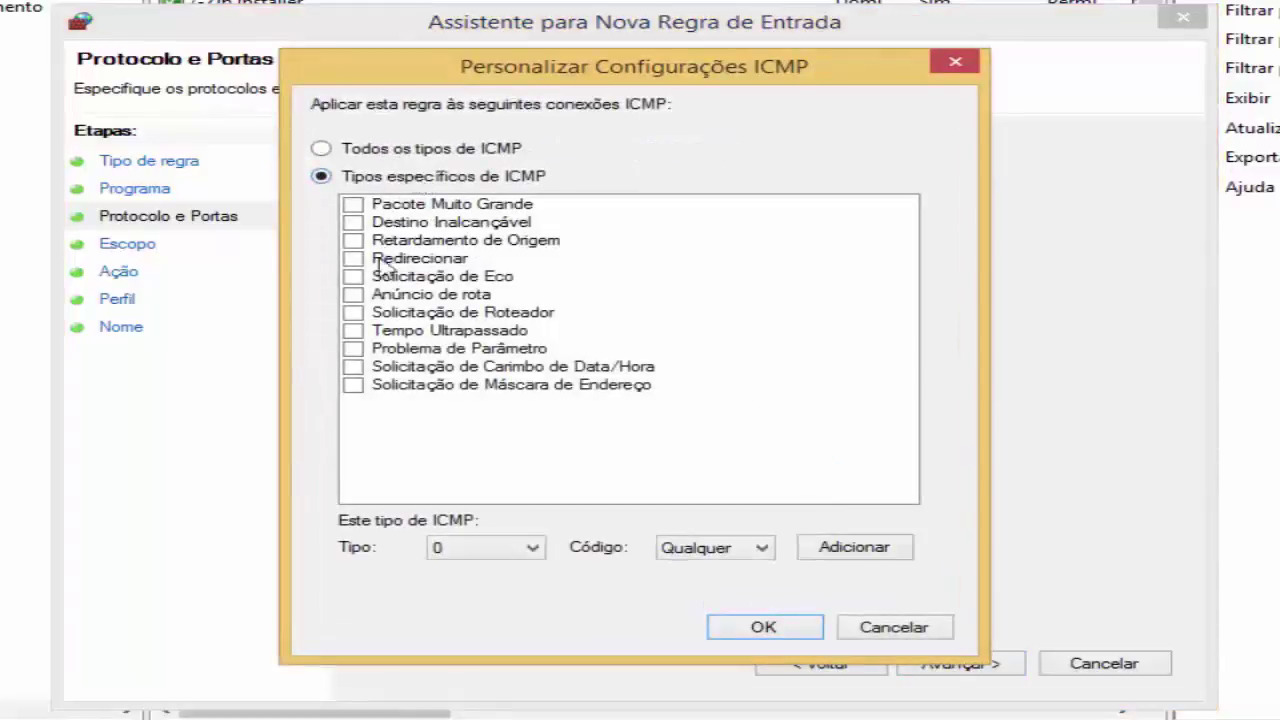
left_click(356, 278)
left_click(353, 277)
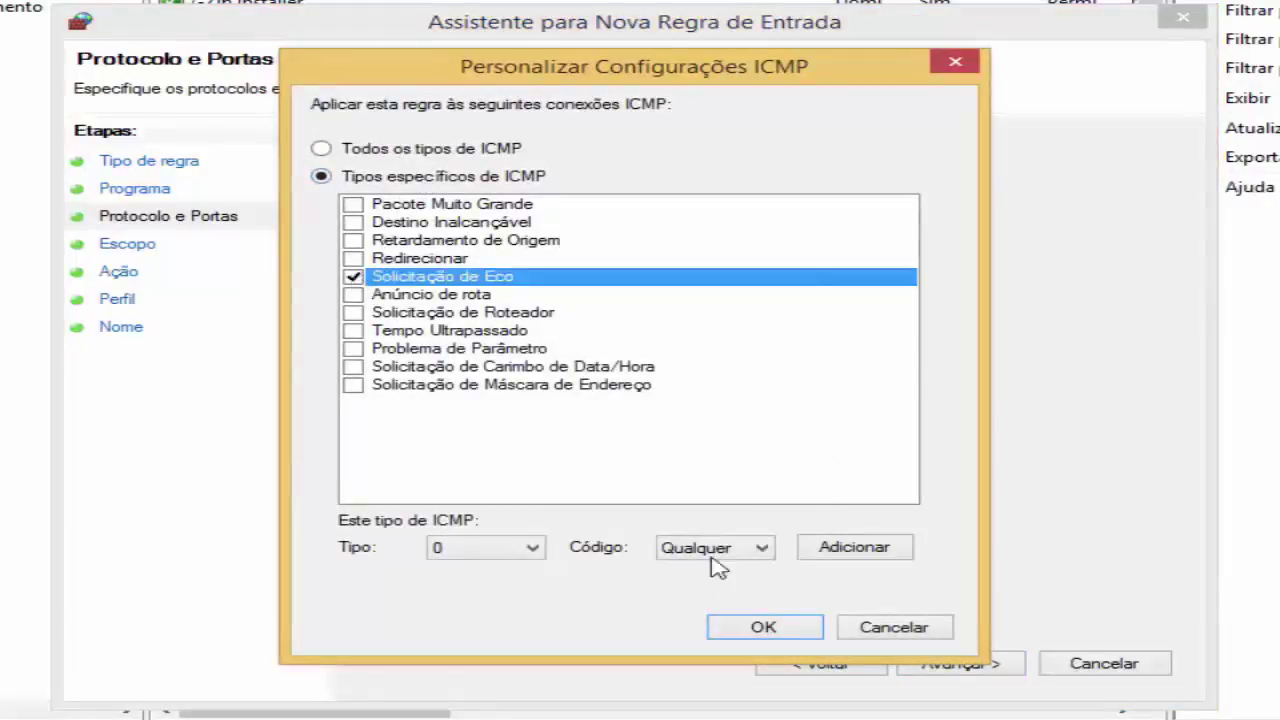
left_click(763, 630)
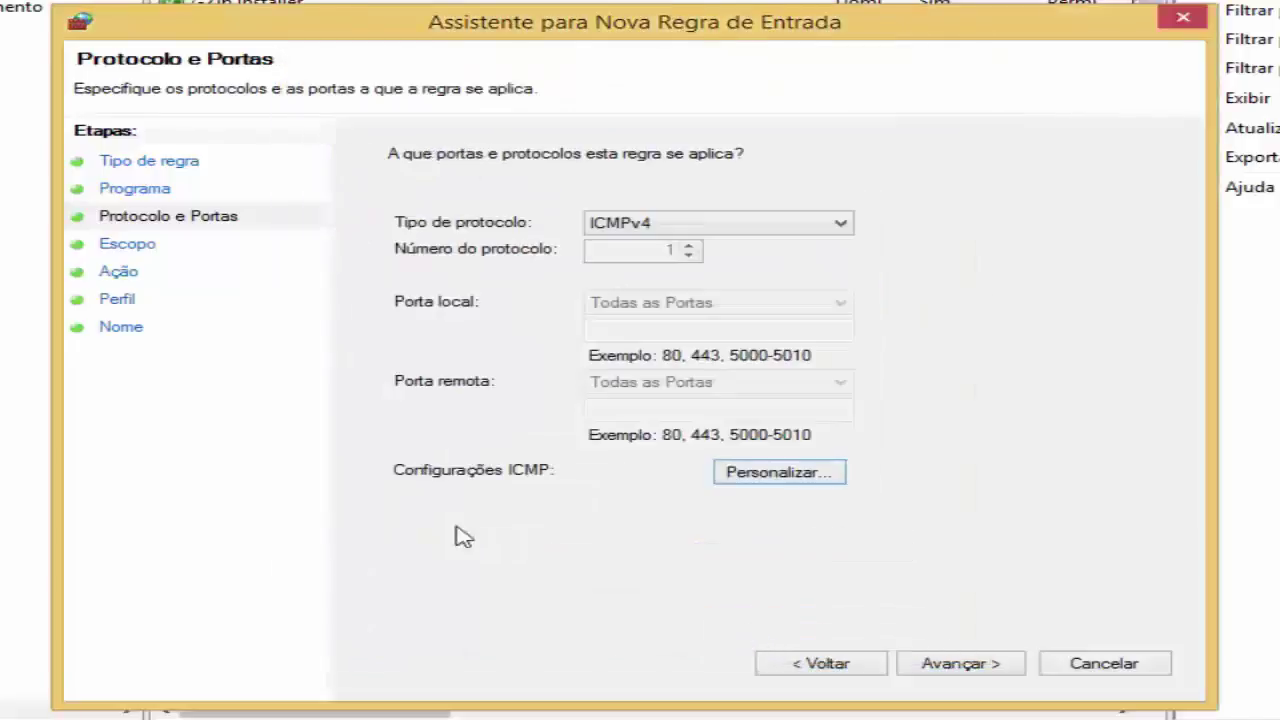
left_click(934, 664)
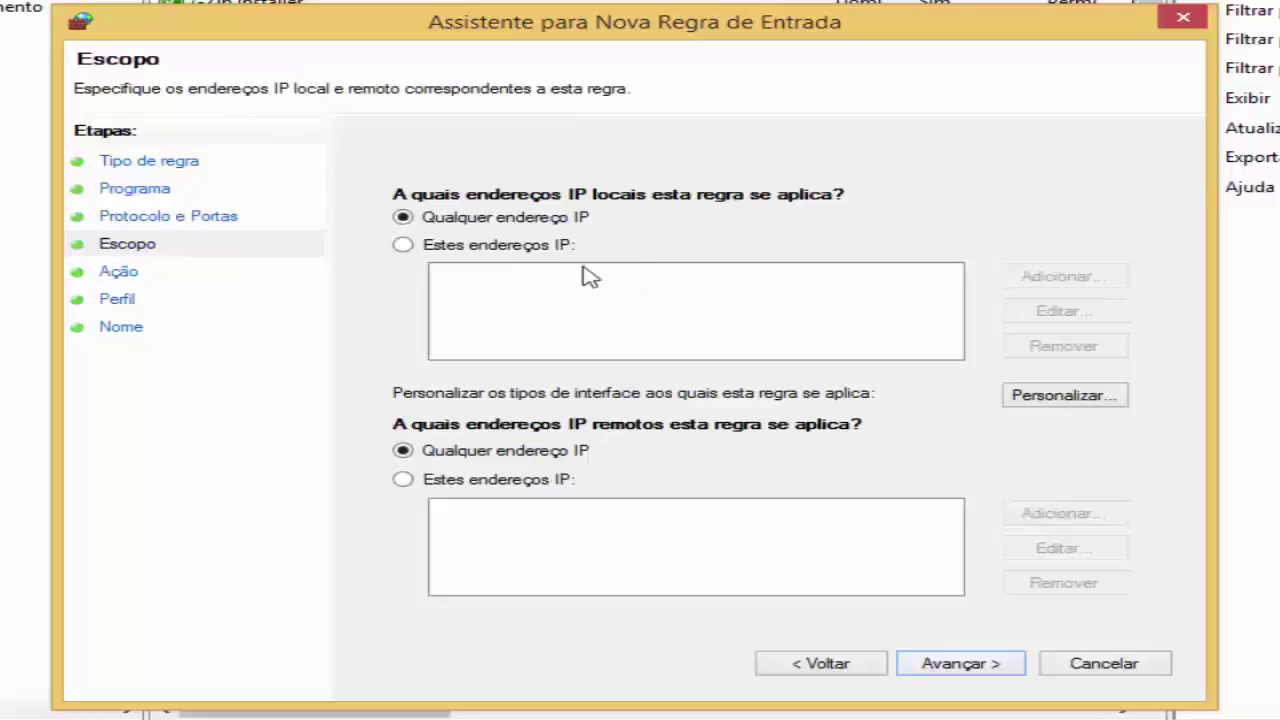
Limit the rule's scope to the local subnet 10.0.0.0/24 with any remote IP address, and continue to the action settings.
left_click(494, 249)
left_click(456, 479)
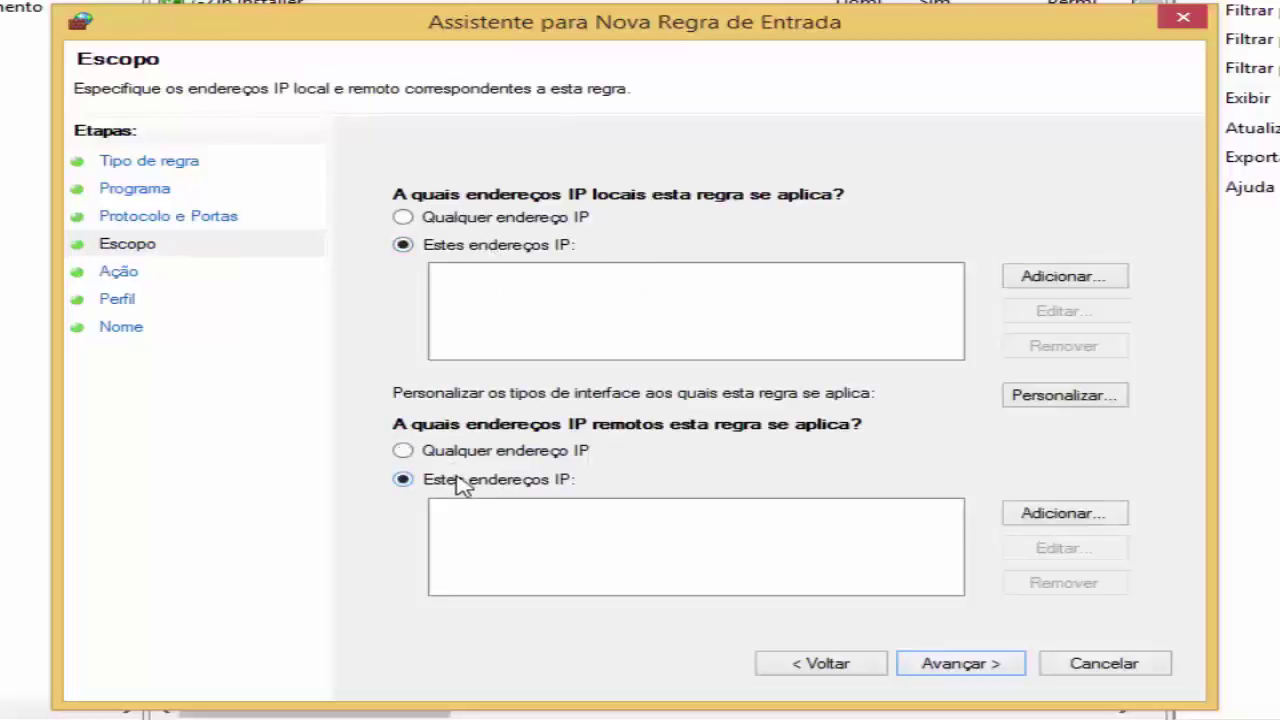
left_click(456, 458)
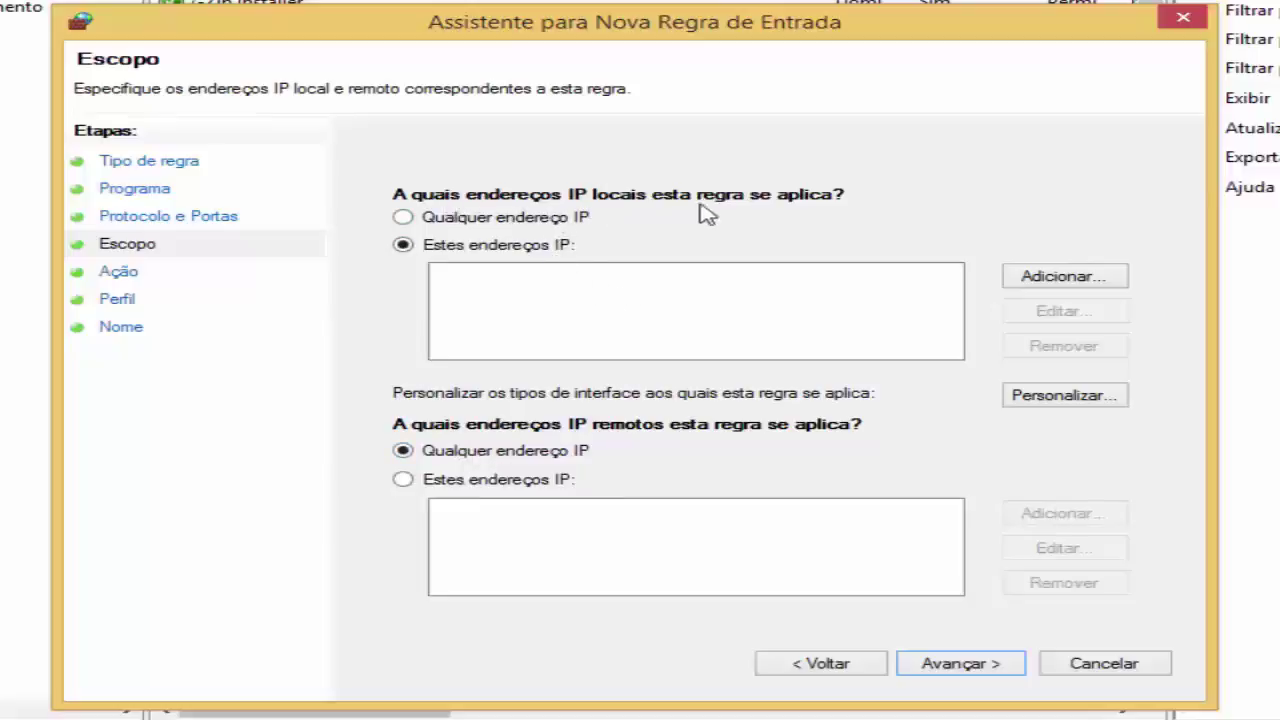
left_click(1045, 283)
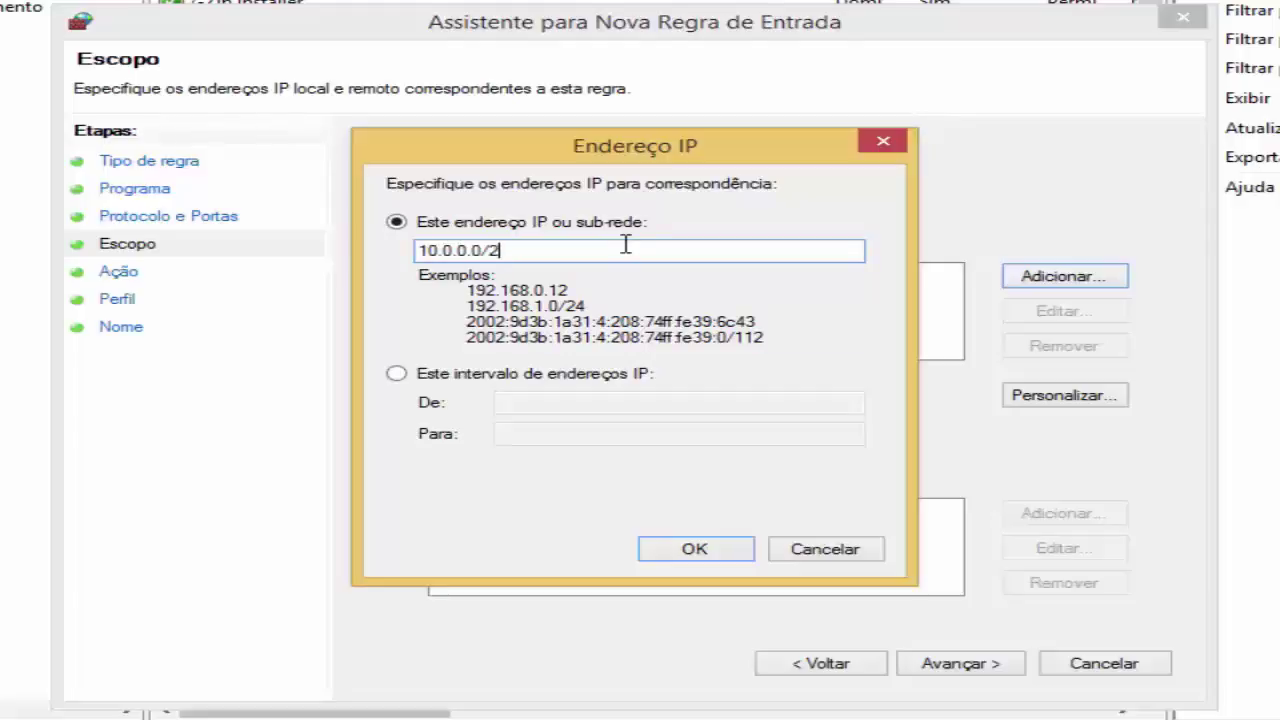
left_click(688, 550)
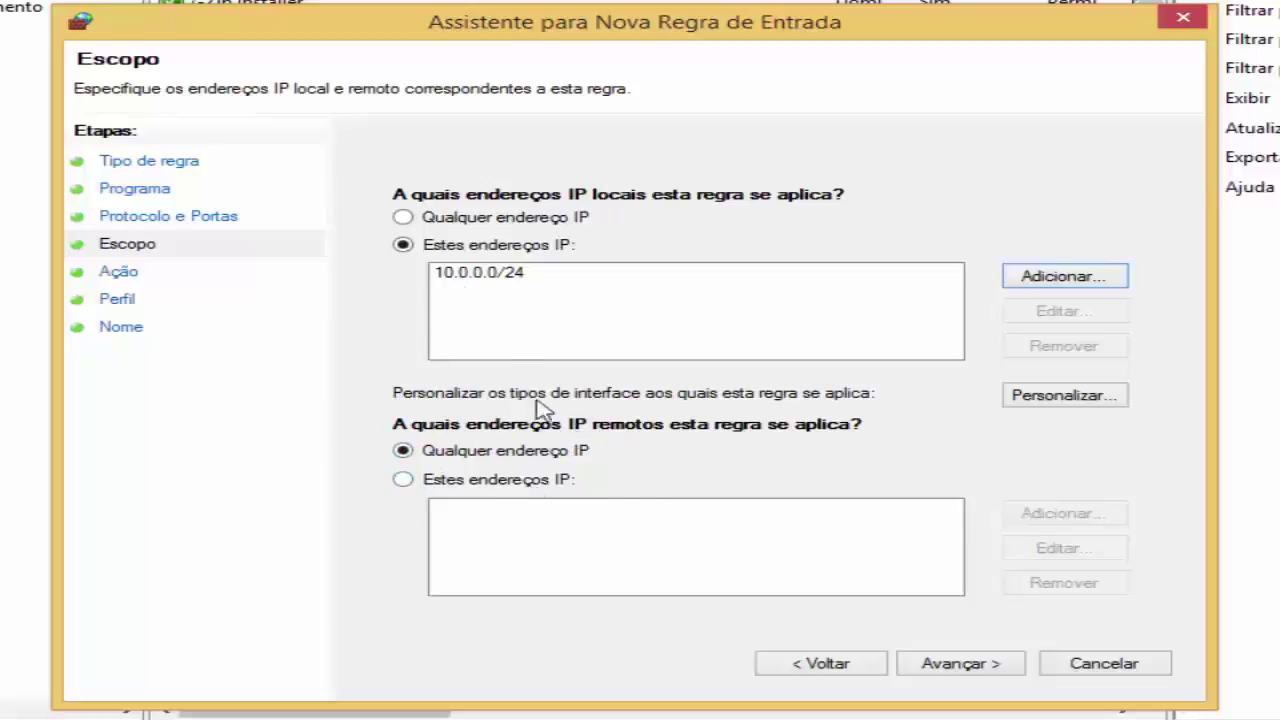
left_click(975, 670)
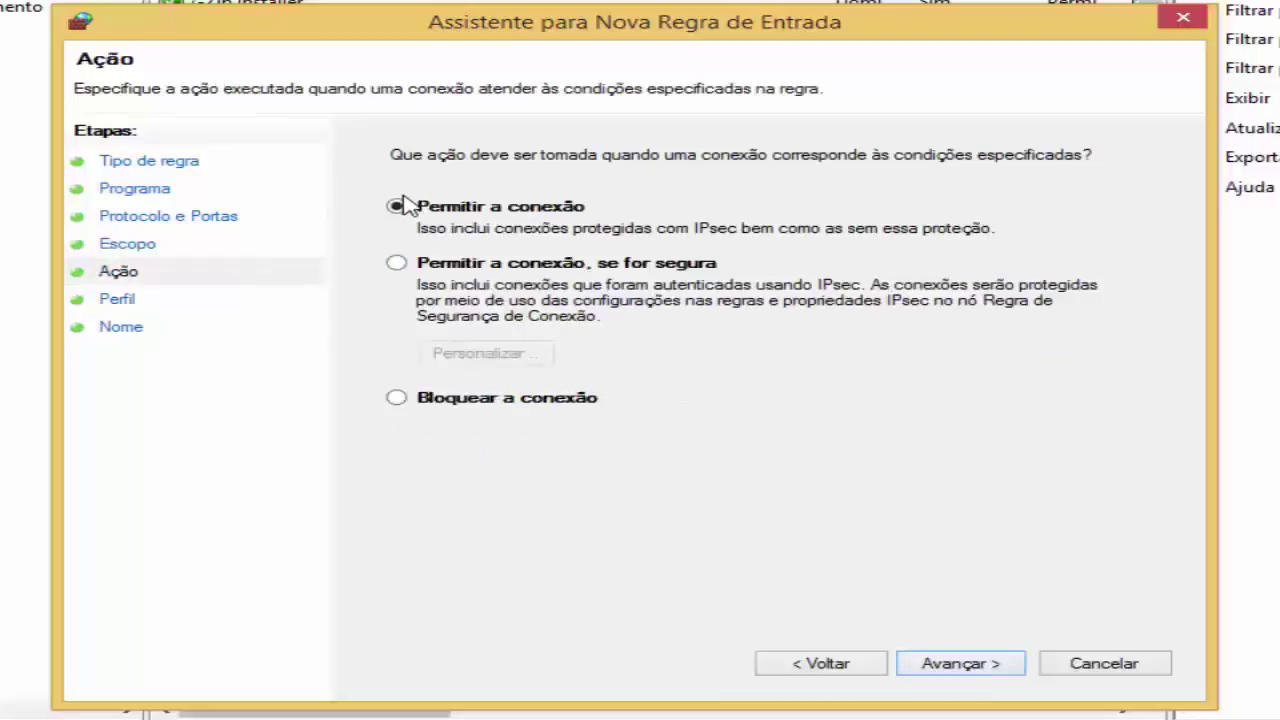
Review the secure-only and Bloquear a conexão actions, set the rule to Permitir a conexão, and continue to the profile settings.
left_click(485, 268)
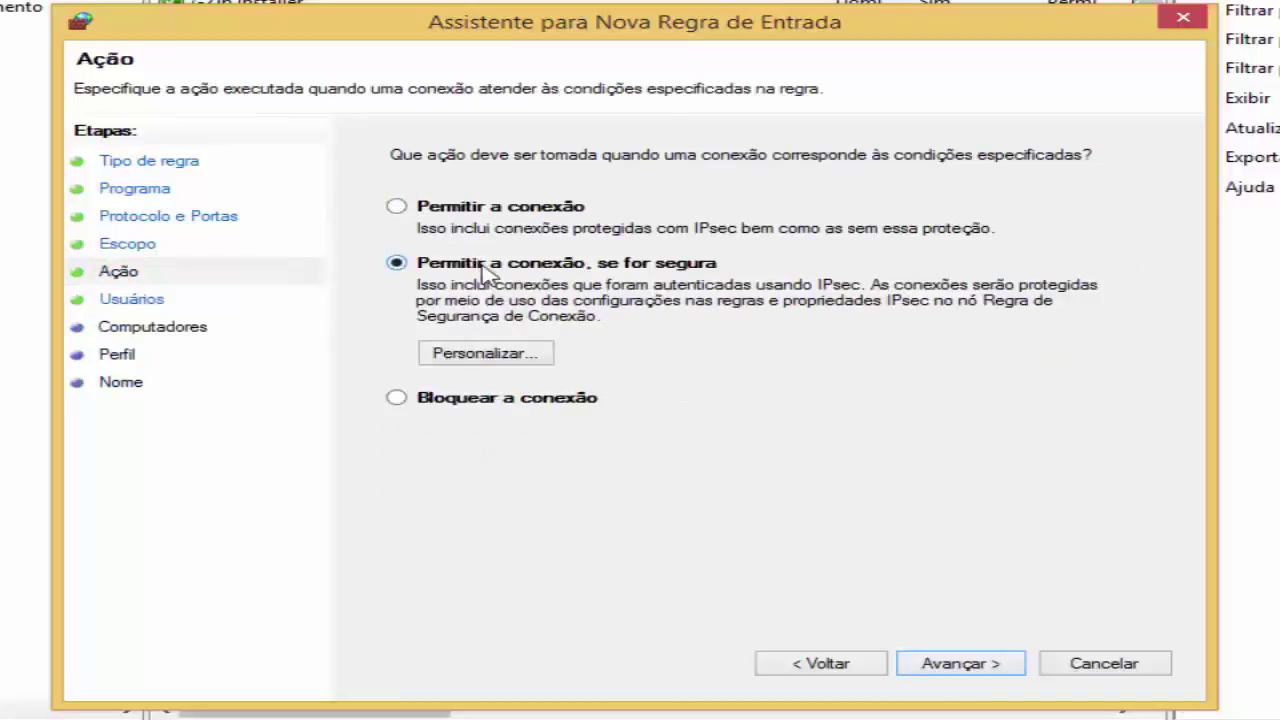
left_click(530, 408)
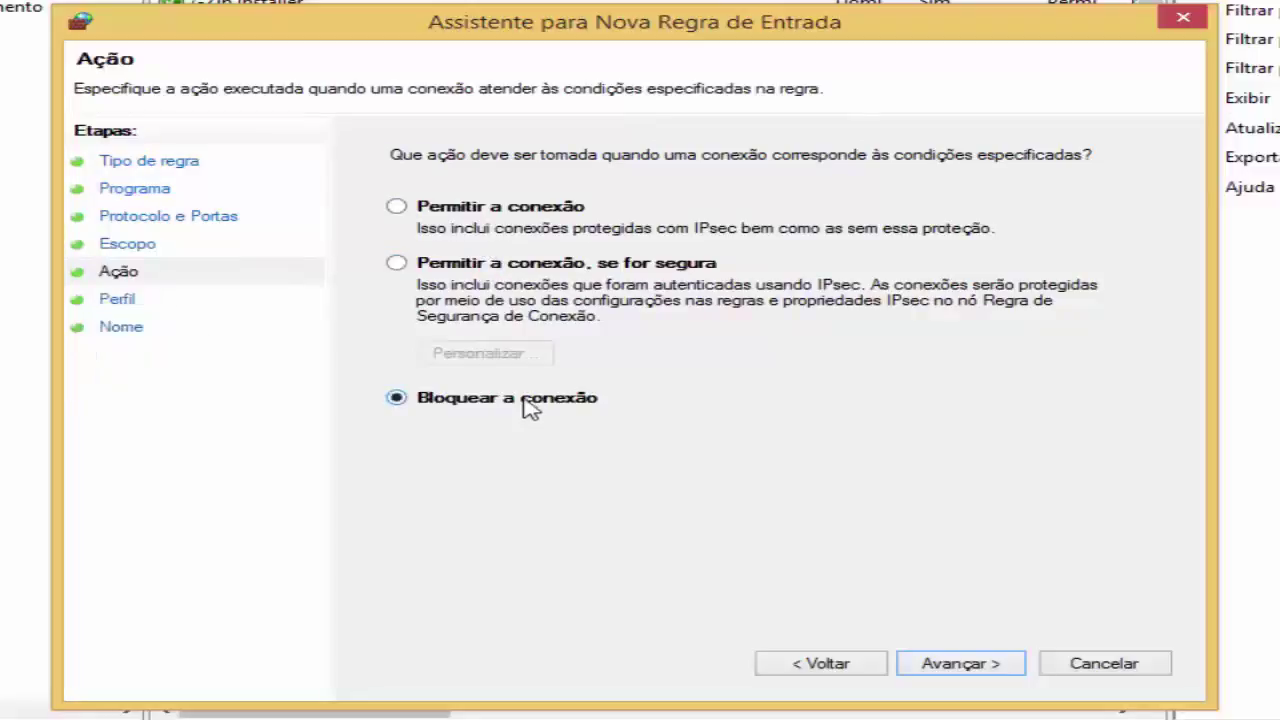
left_click(484, 210)
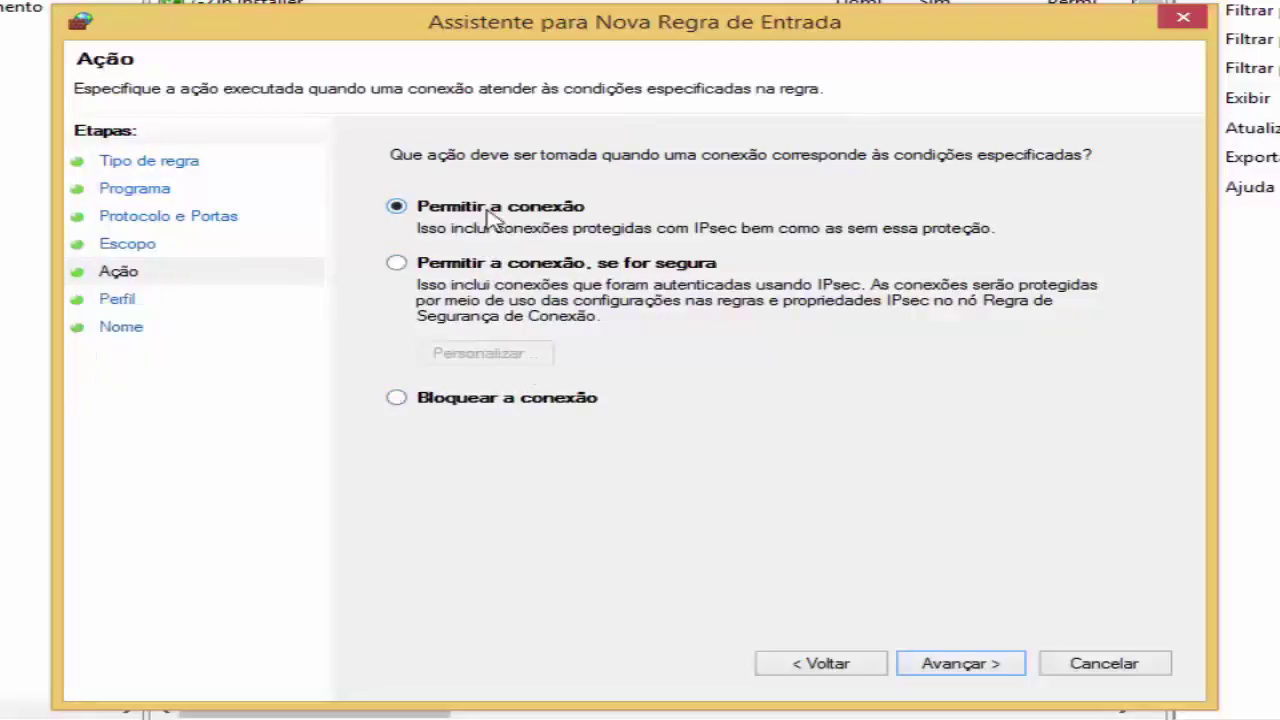
left_click(963, 664)
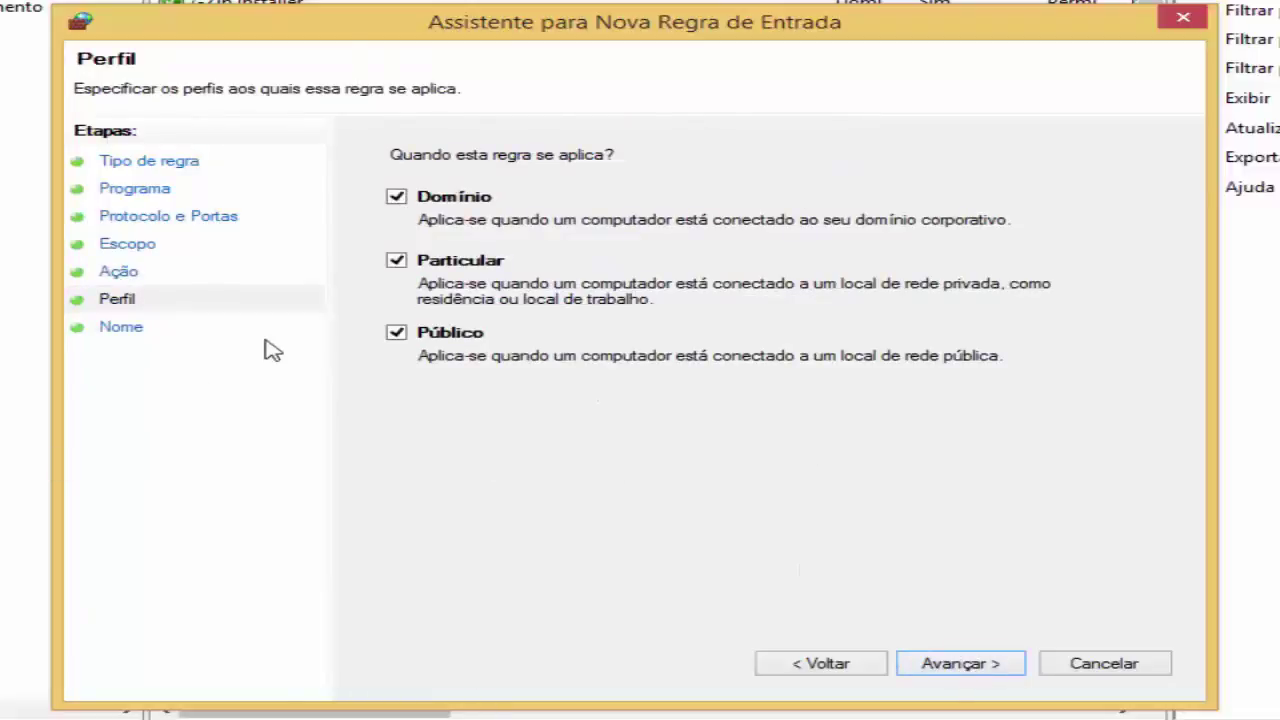
Apply the rule only to the Domínio profile, name it "regra ping ipv4", and finish creating it.
left_click(397, 261)
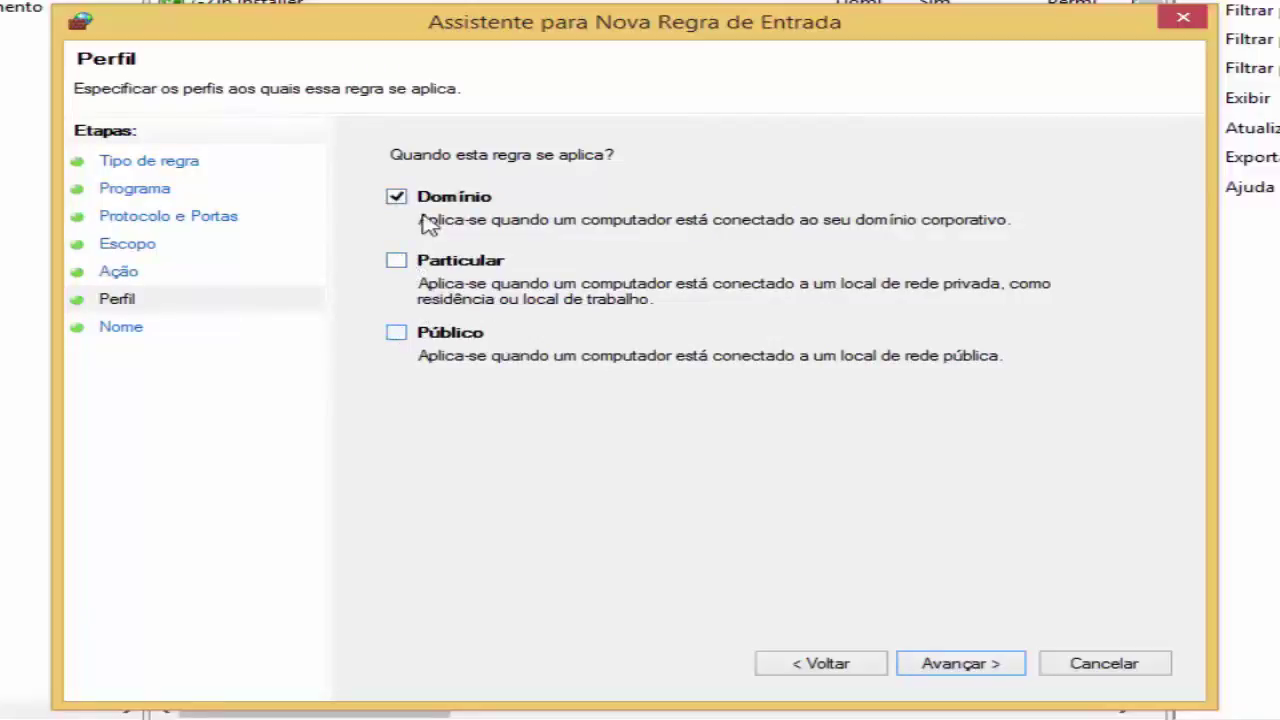
left_click(960, 664)
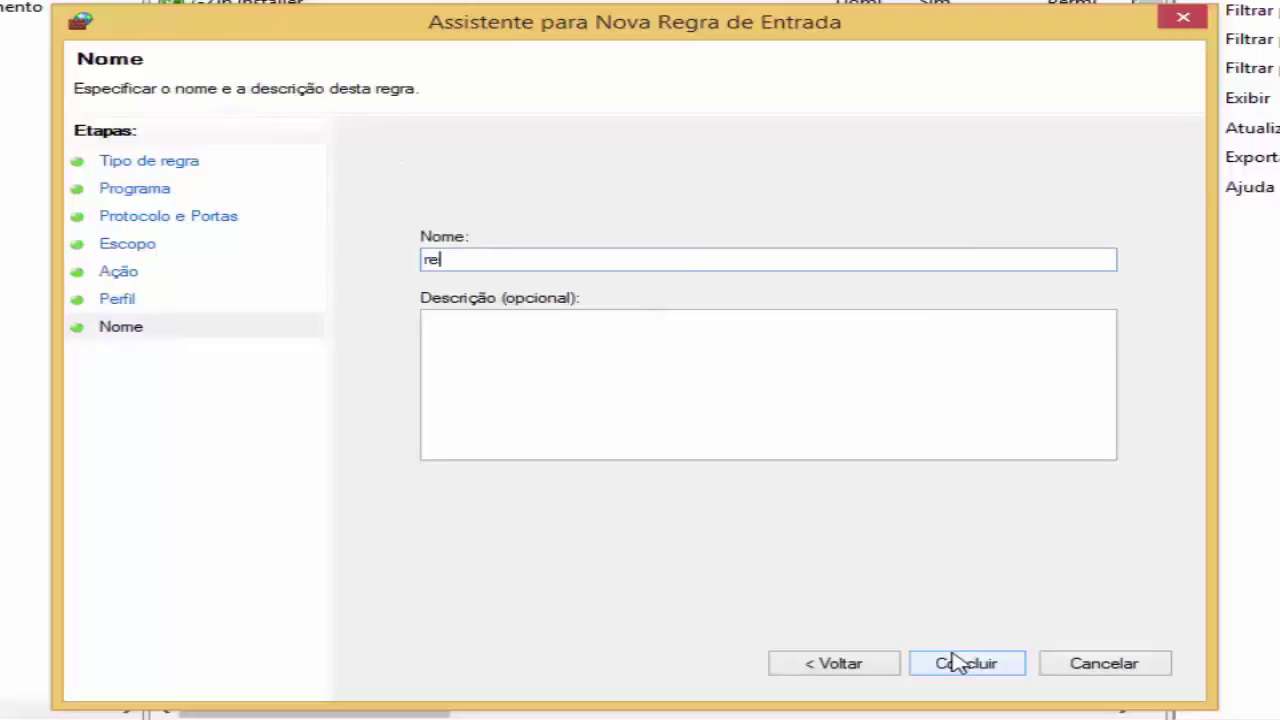
type("regra ping ipv4")
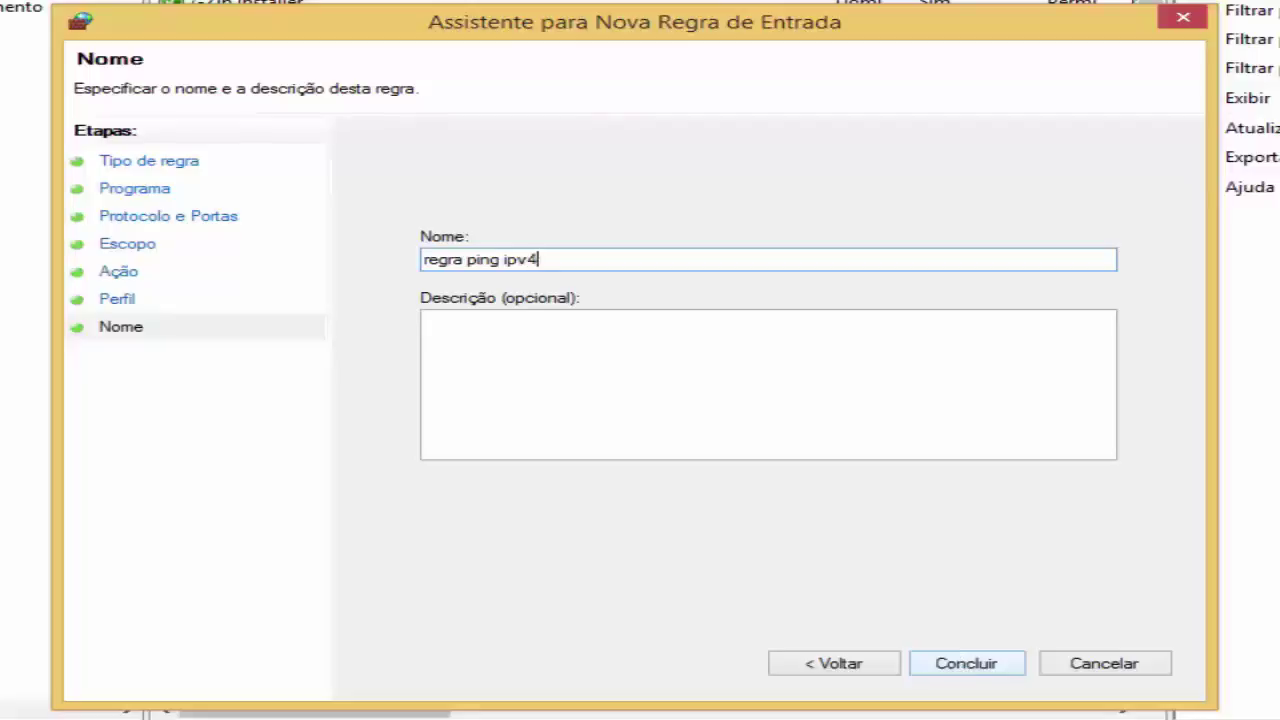
left_click(980, 666)
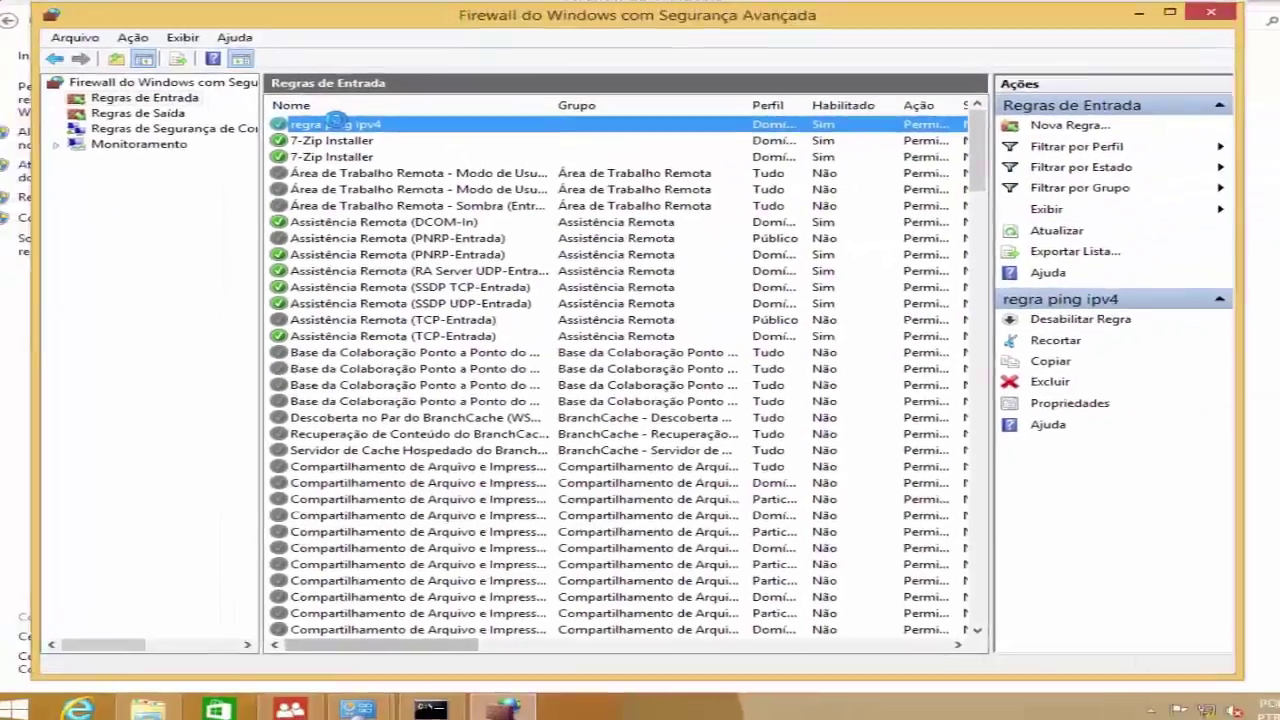
Examine the properties of regra ping ipv4, including its general, program, remote computer, protocol, remote user, advanced and scope settings.
double_click(343, 133)
left_click(548, 212)
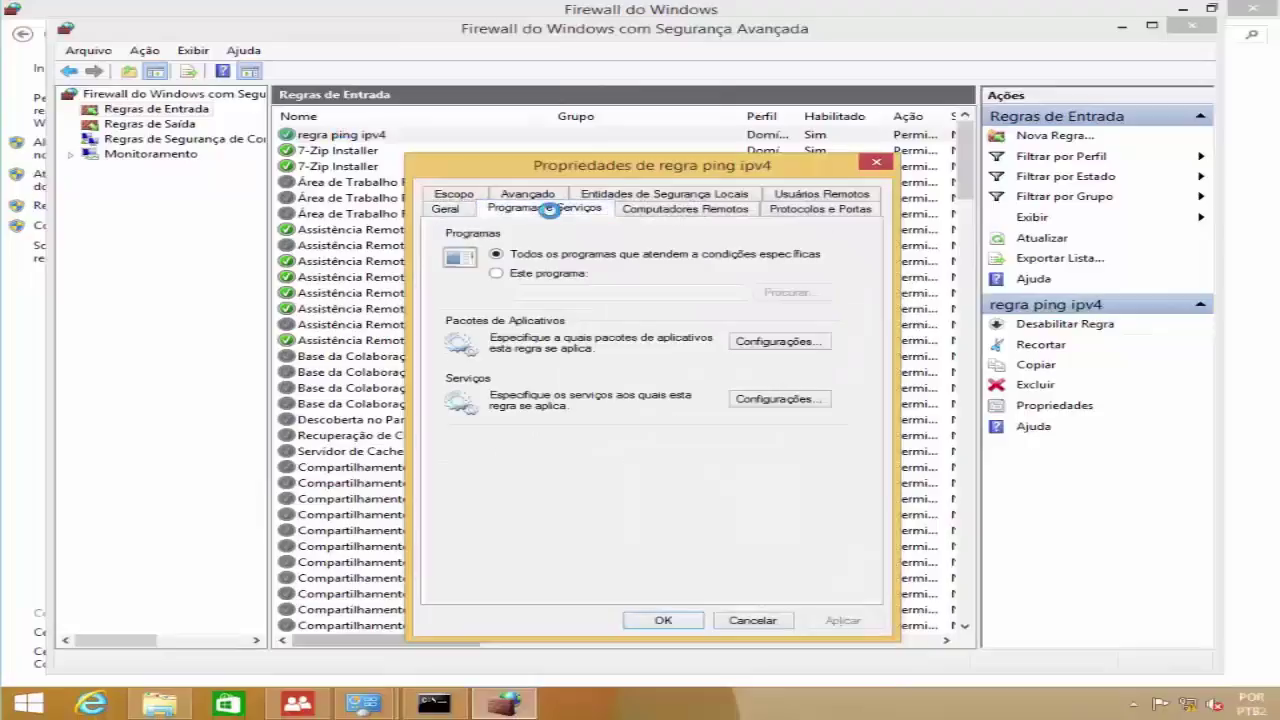
left_click(458, 209)
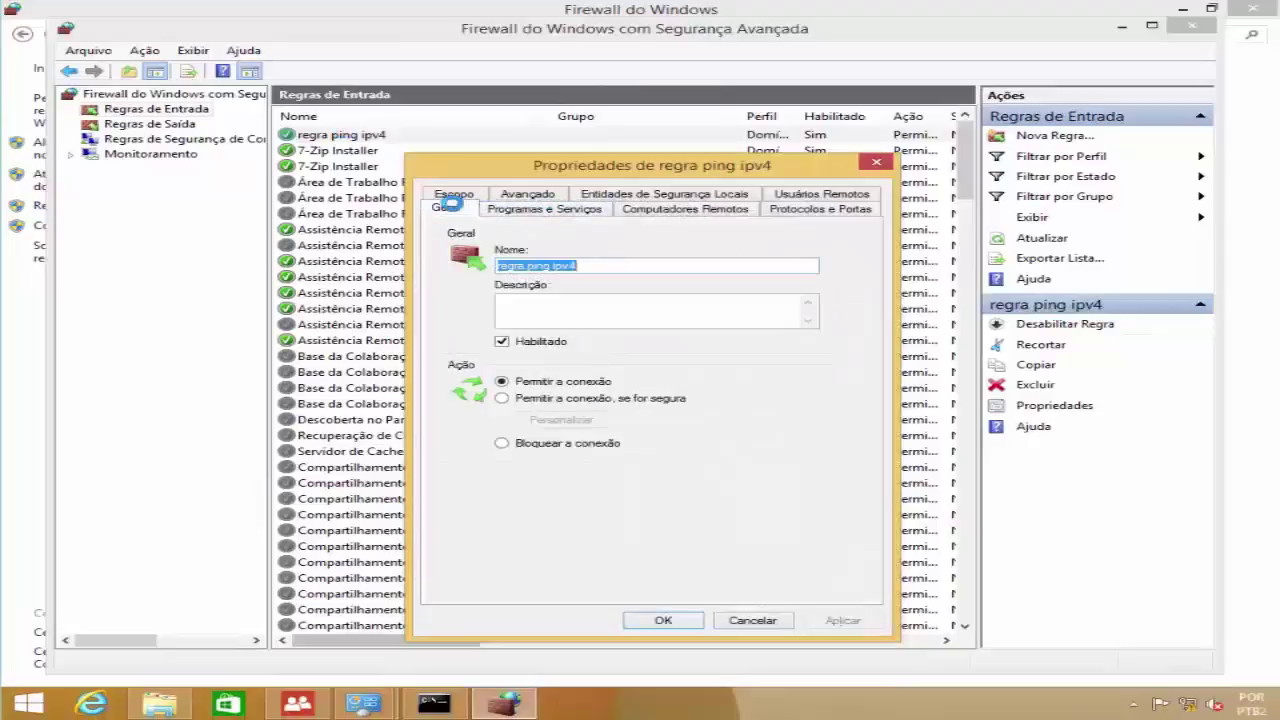
left_click(511, 208)
left_click(661, 212)
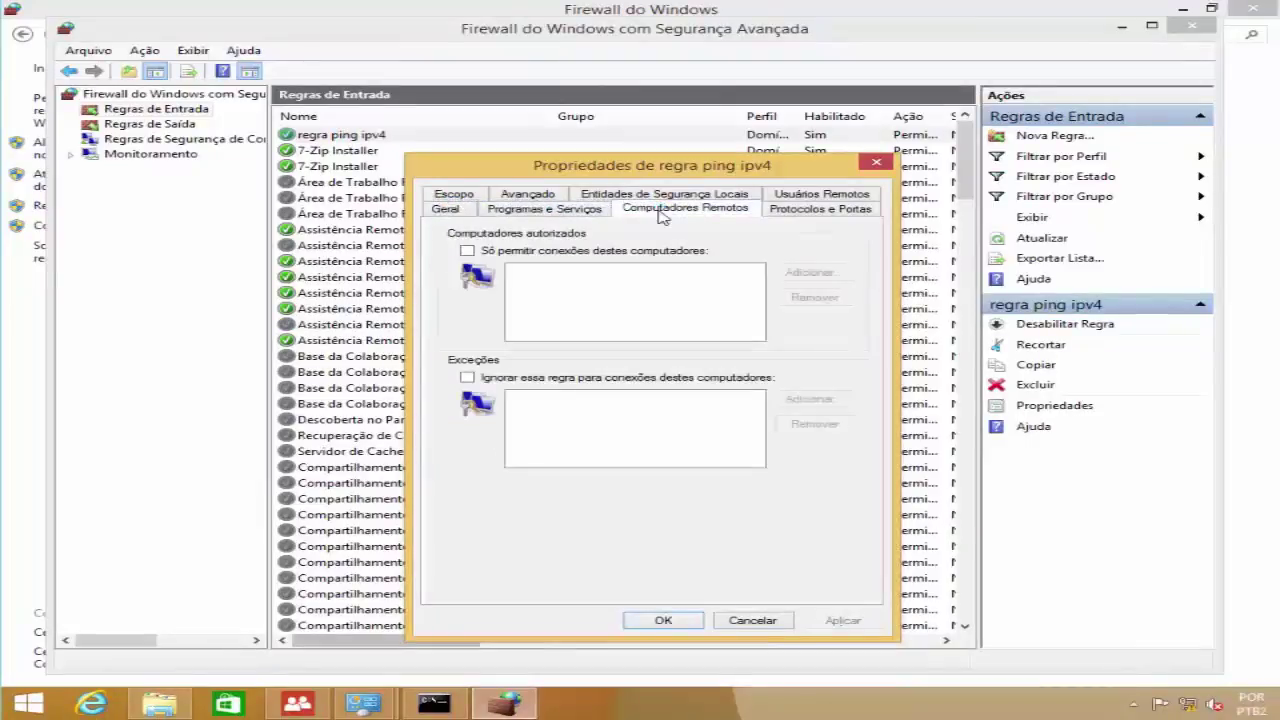
left_click(819, 210)
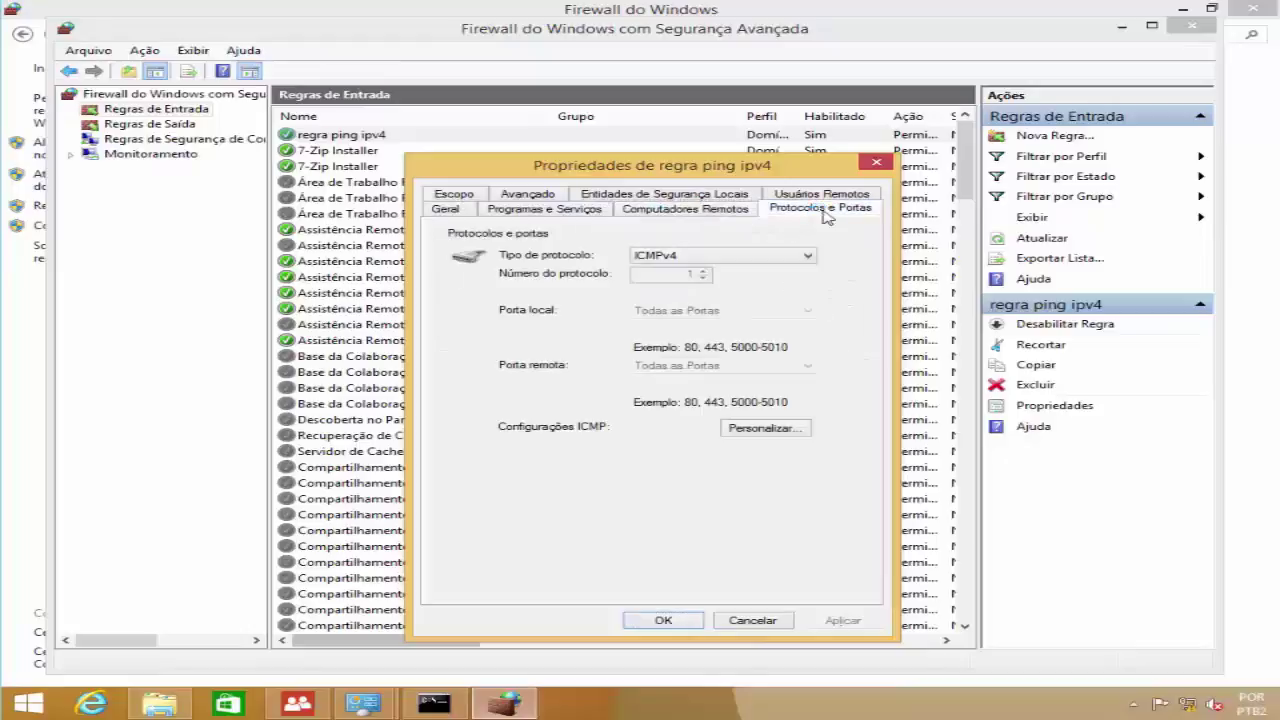
left_click(828, 196)
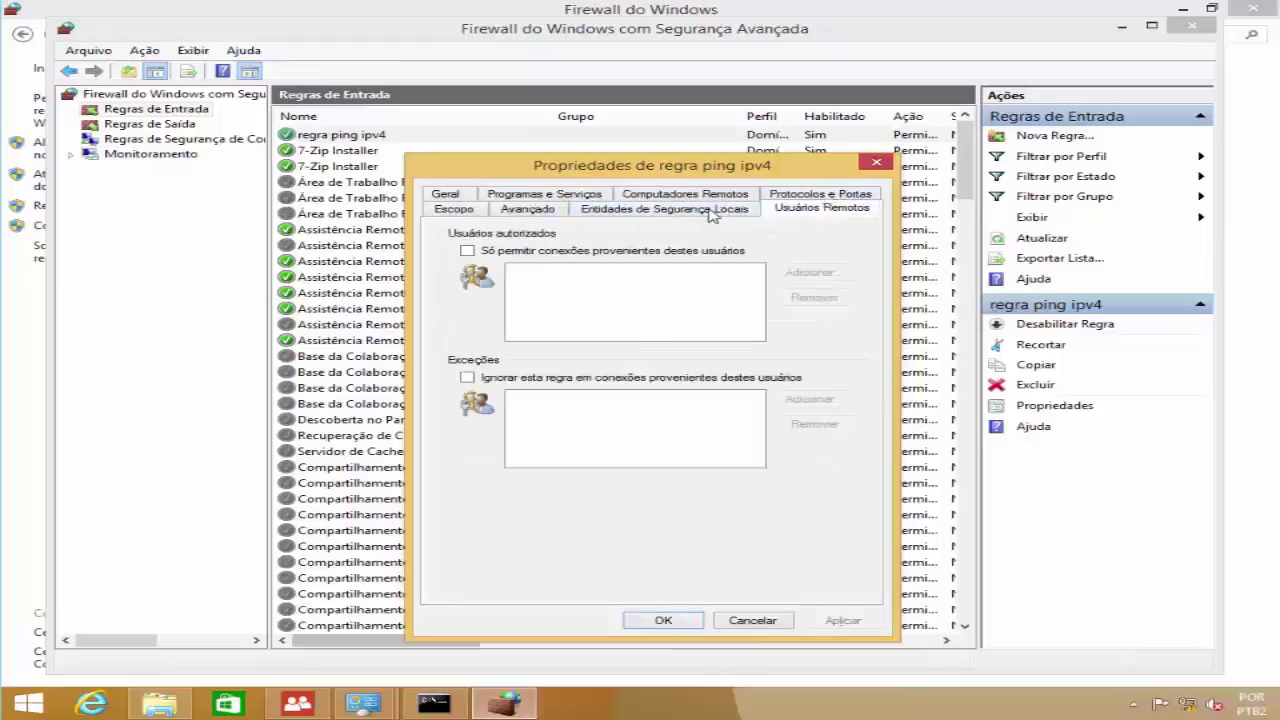
left_click(530, 212)
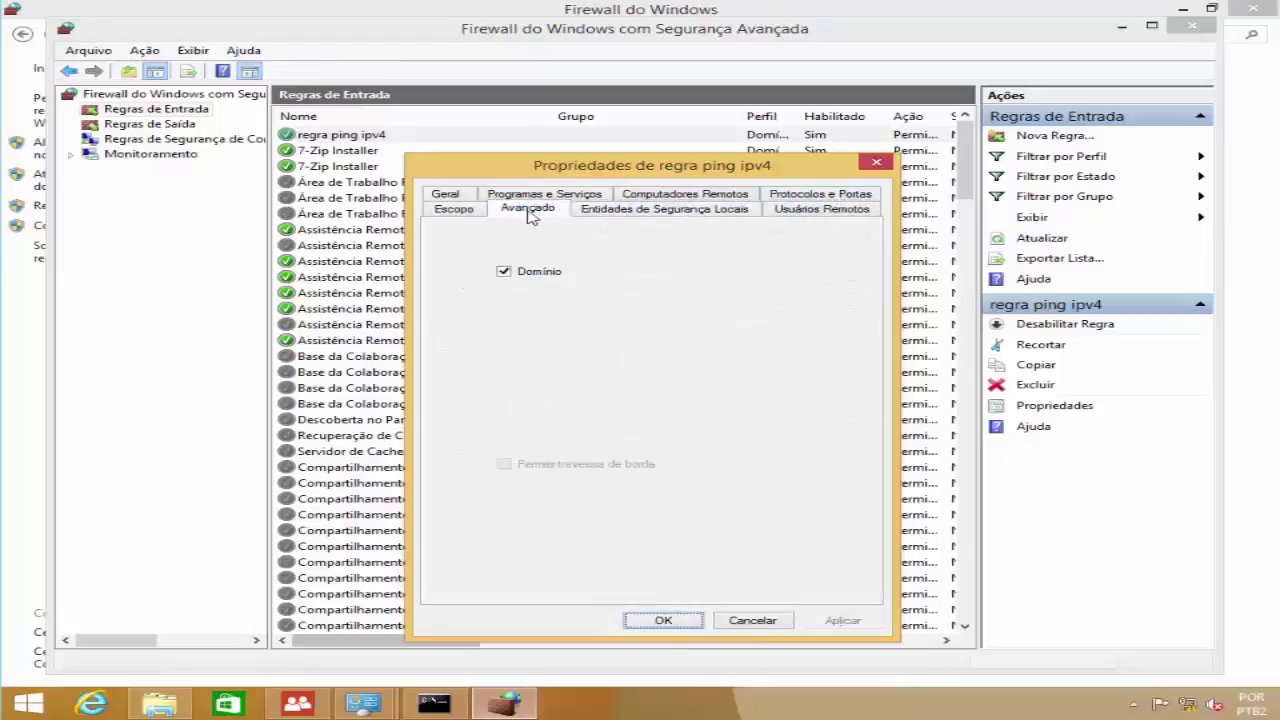
left_click(452, 211)
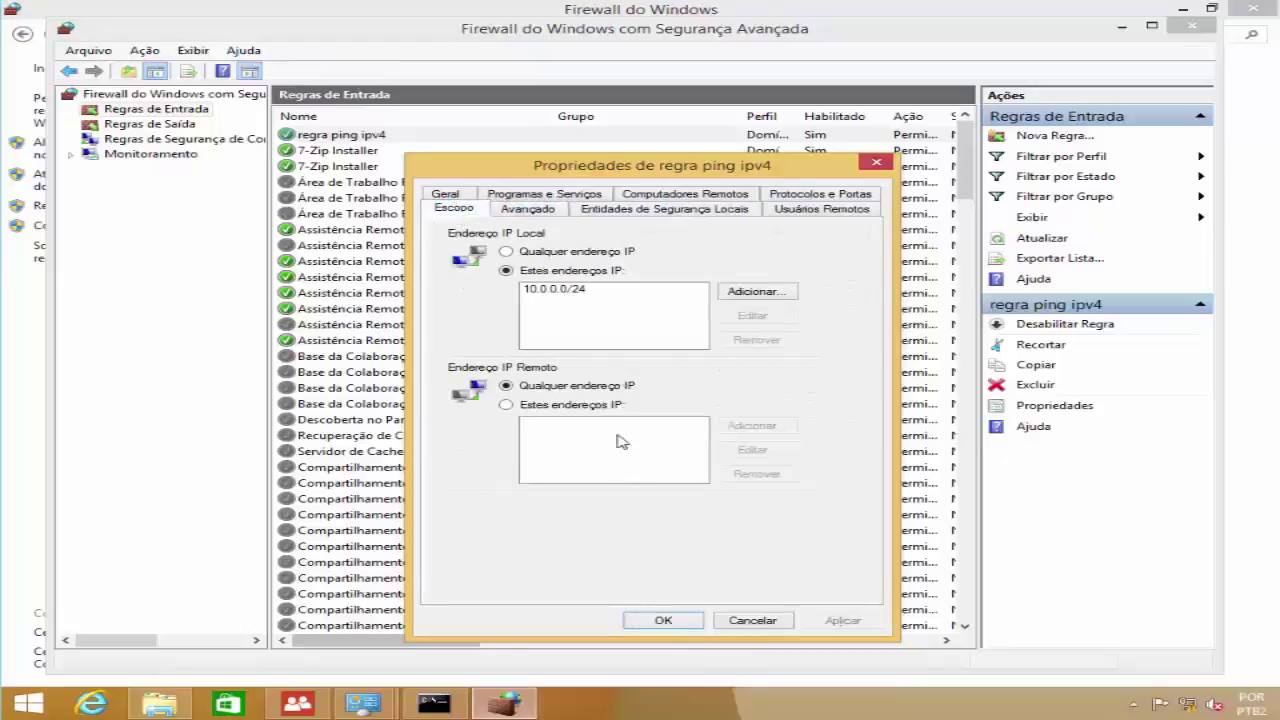
left_click(682, 620)
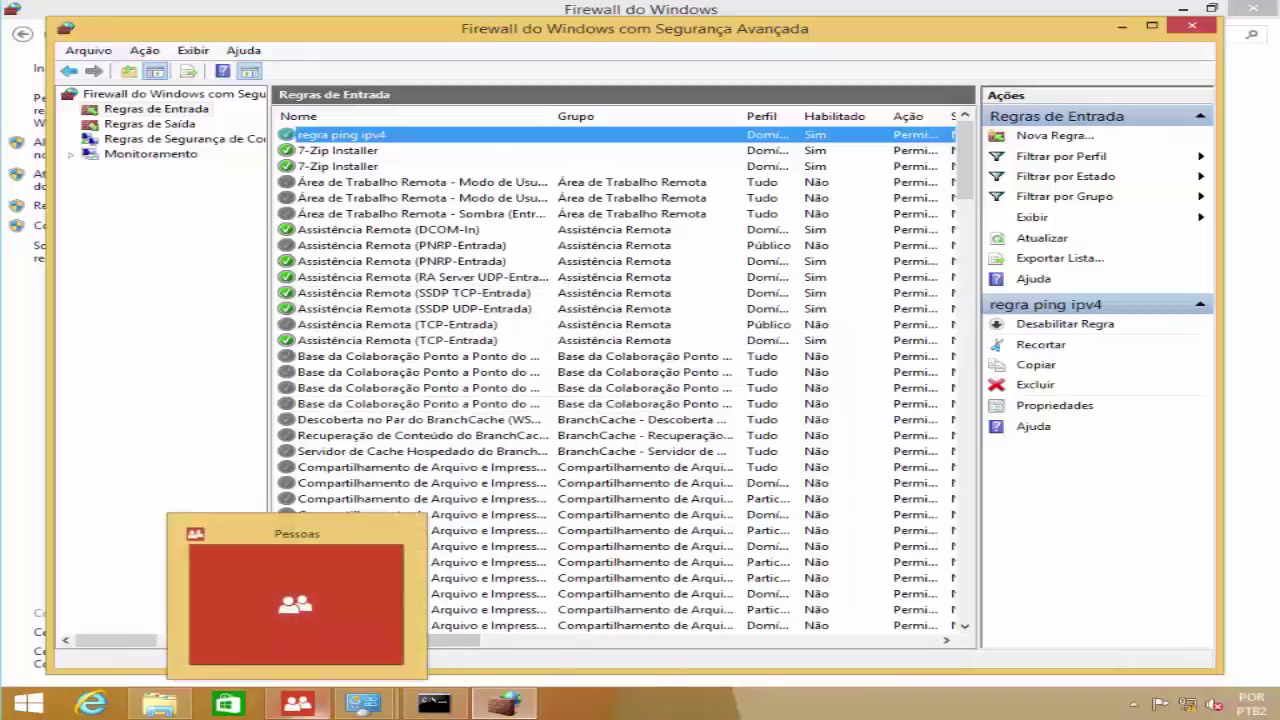
Switch to the Group Policy Management Editor on the server and open Firewall do Windows com Segurança Avançada in the policy's security settings.
mouse_move(297, 717)
left_click(60, 690)
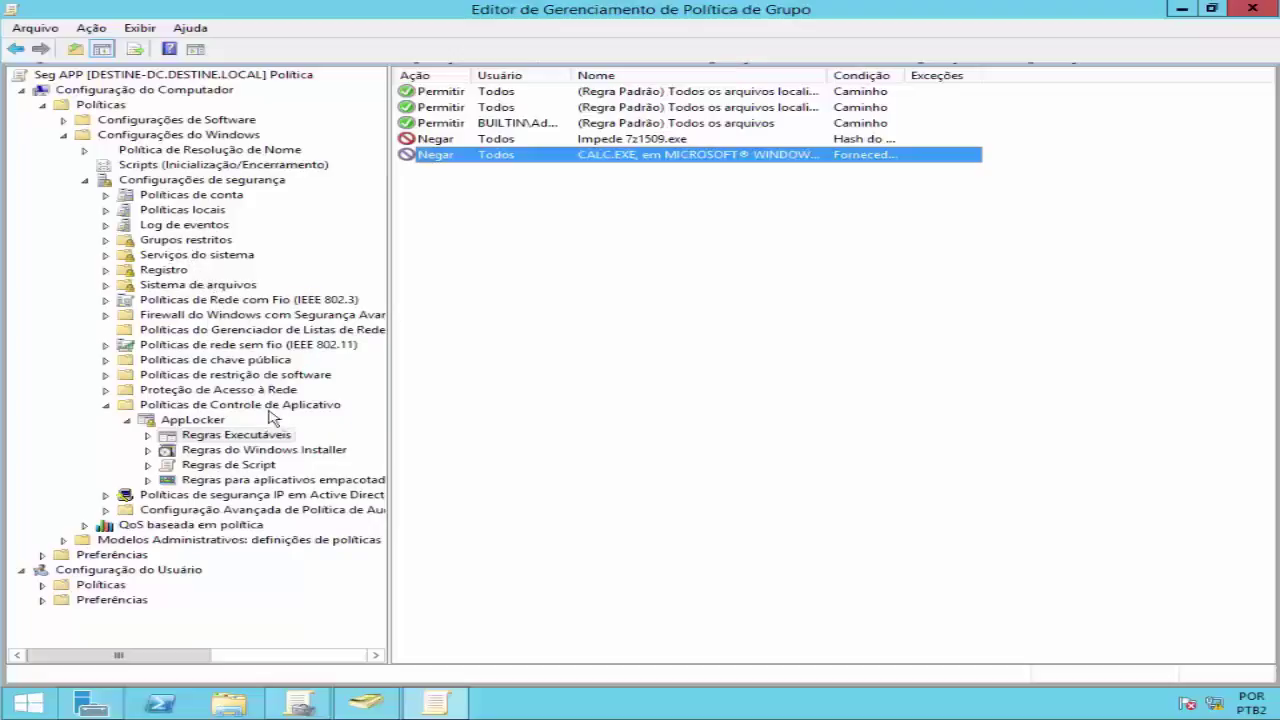
left_click(160, 182)
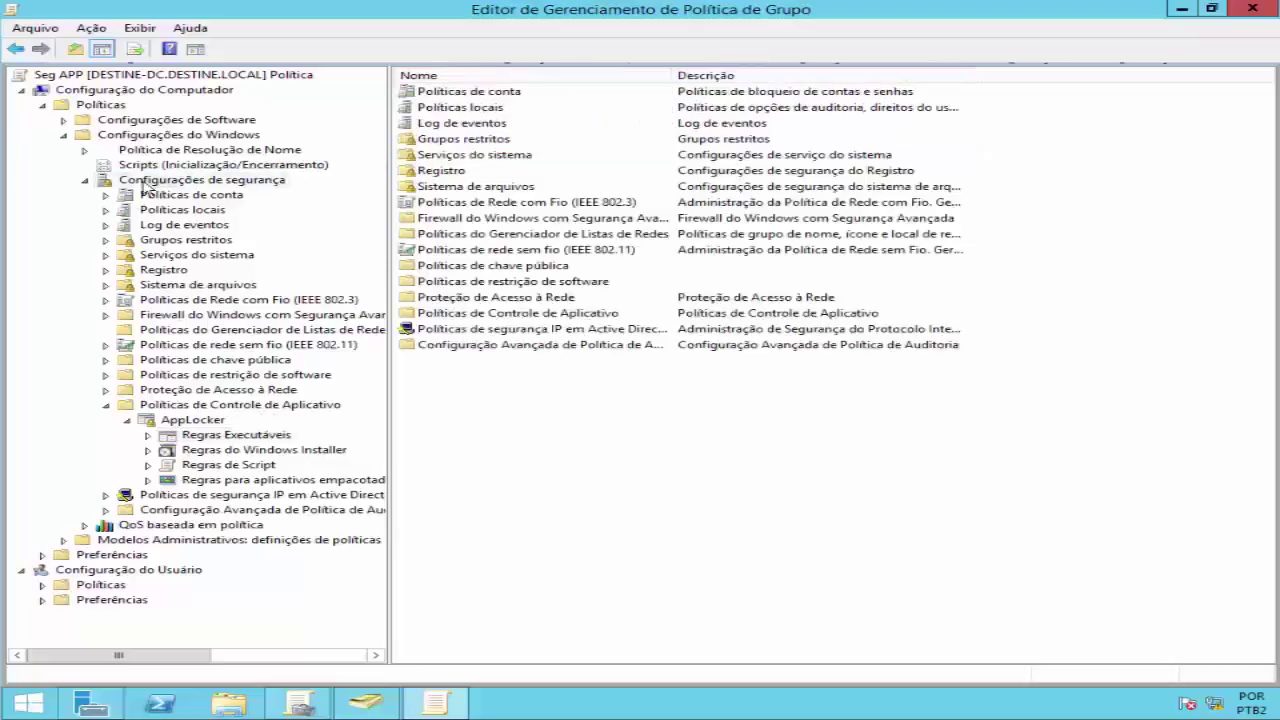
left_click(86, 181)
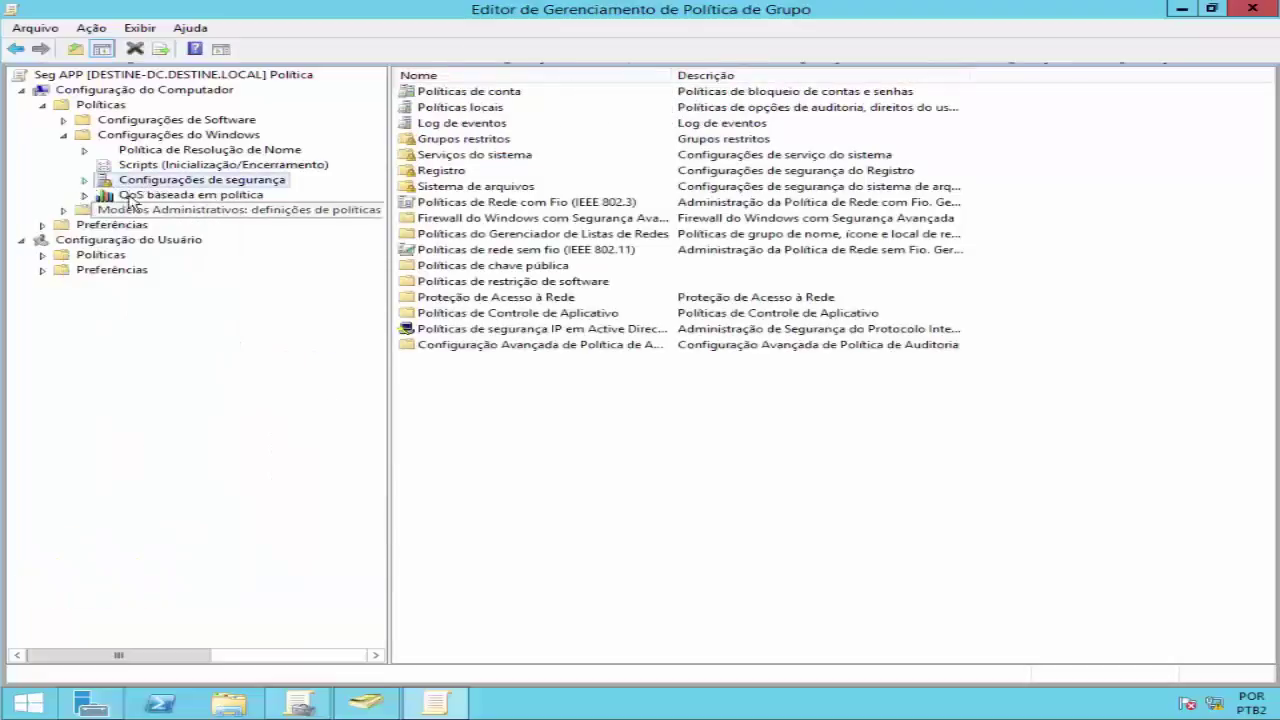
left_click(85, 182)
double_click(465, 219)
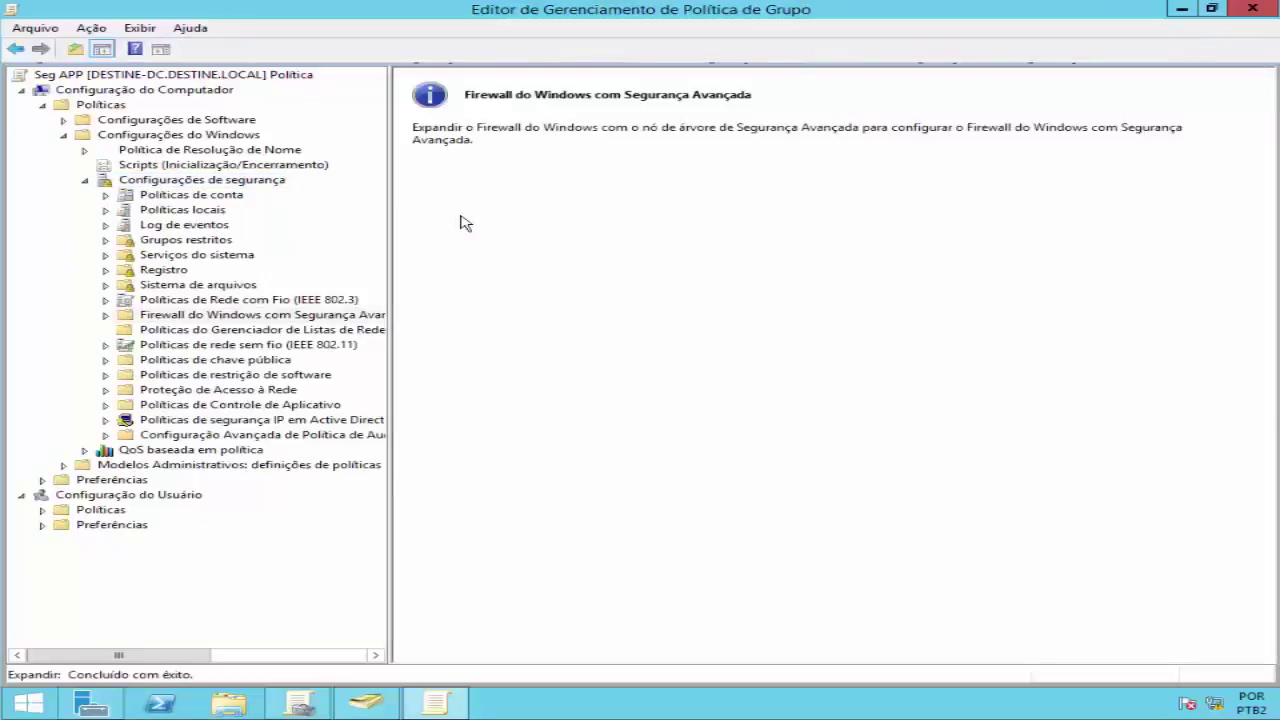
Expand the firewall policy node fully and view its Regras de Saída and Regras de Entrada.
left_click(106, 316)
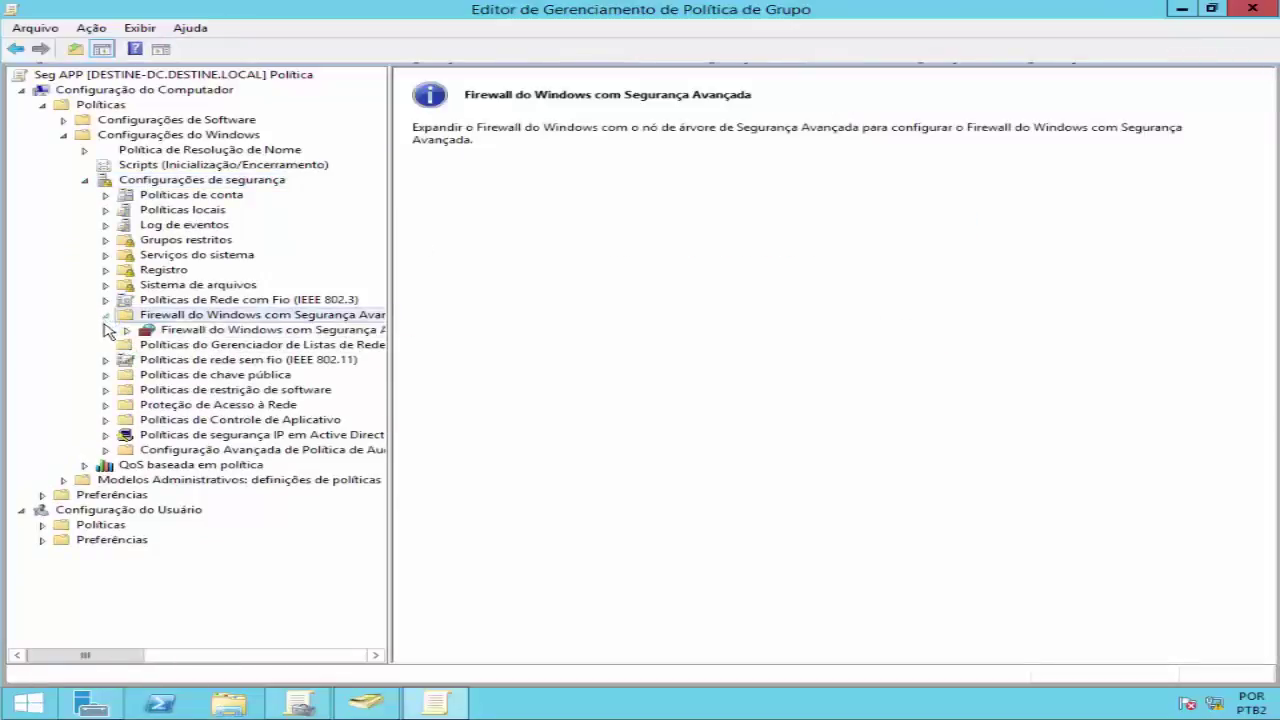
left_click(126, 330)
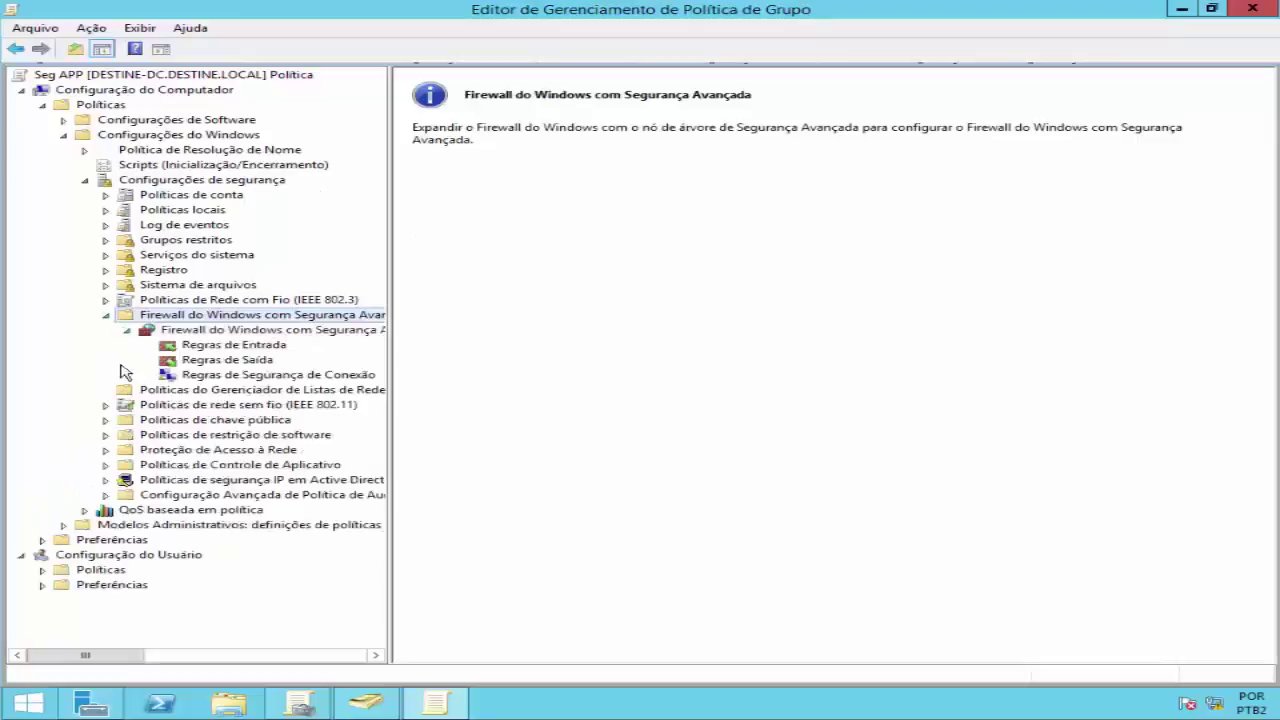
left_click(237, 347)
left_click(231, 359)
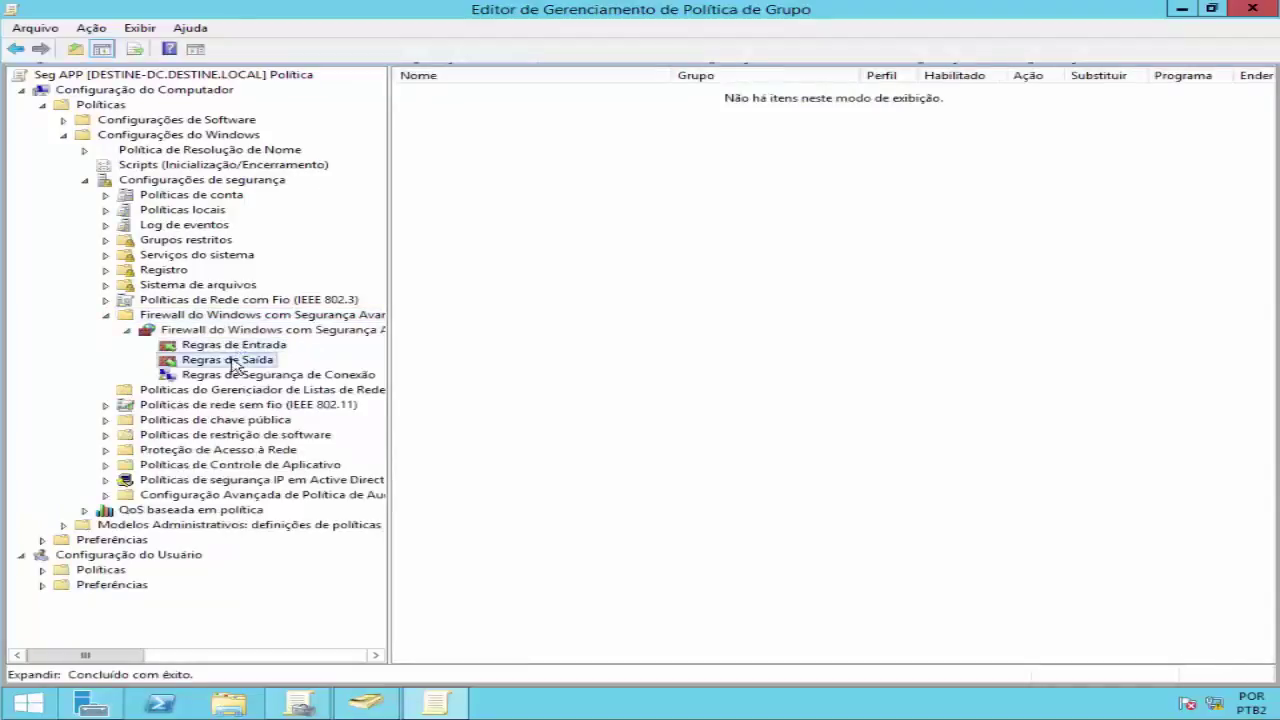
left_click(234, 346)
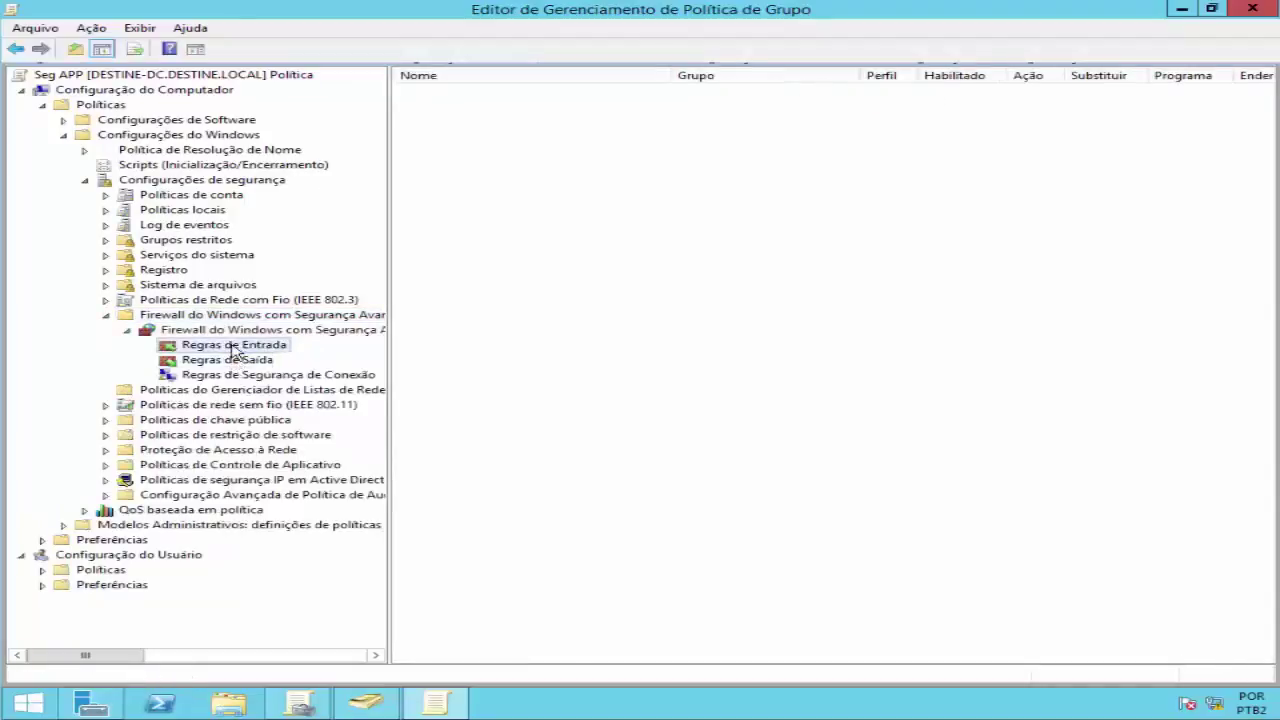
Start a new inbound rule of type Programa in the Seg APP policy and look through its wizard pages.
right_click(256, 345)
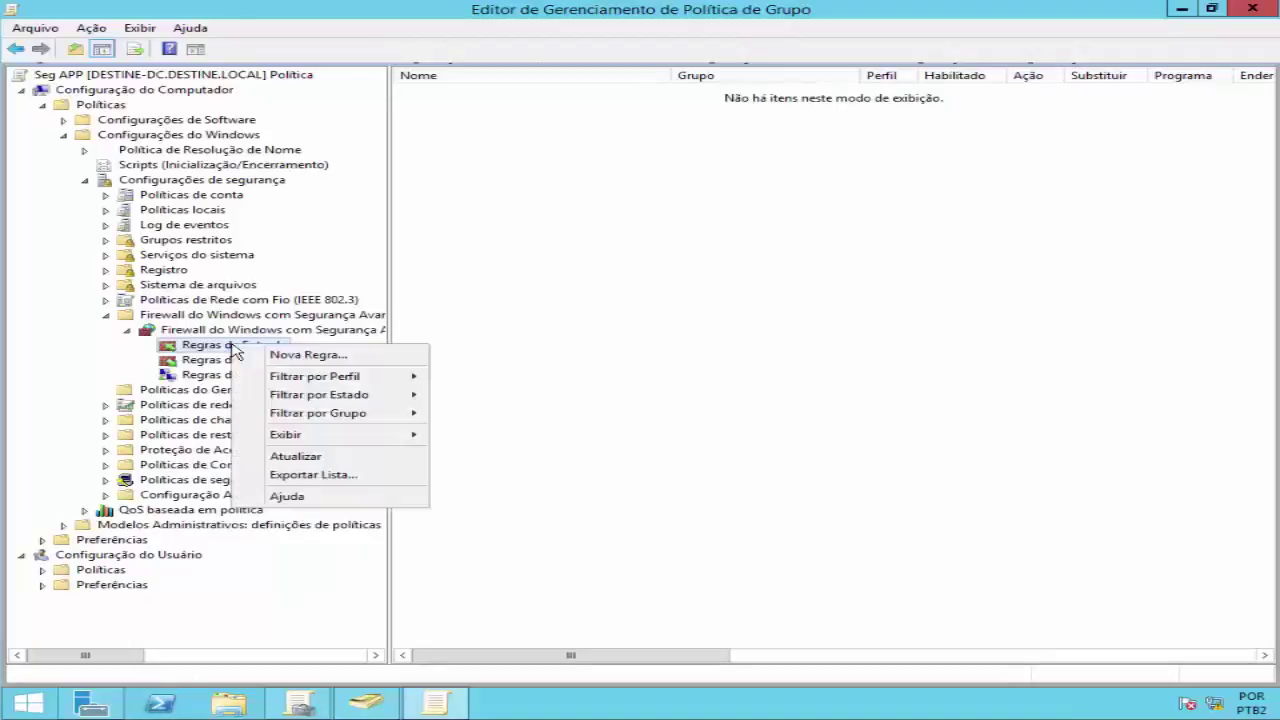
left_click(297, 355)
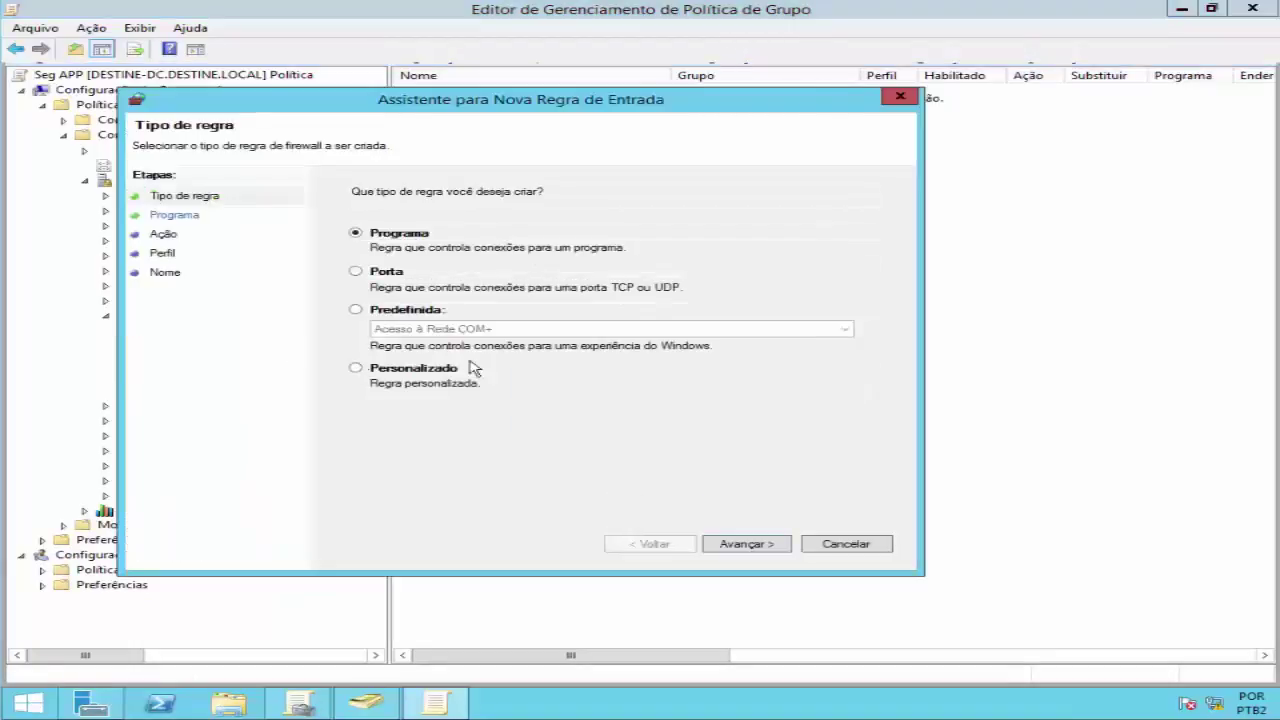
left_click(745, 548)
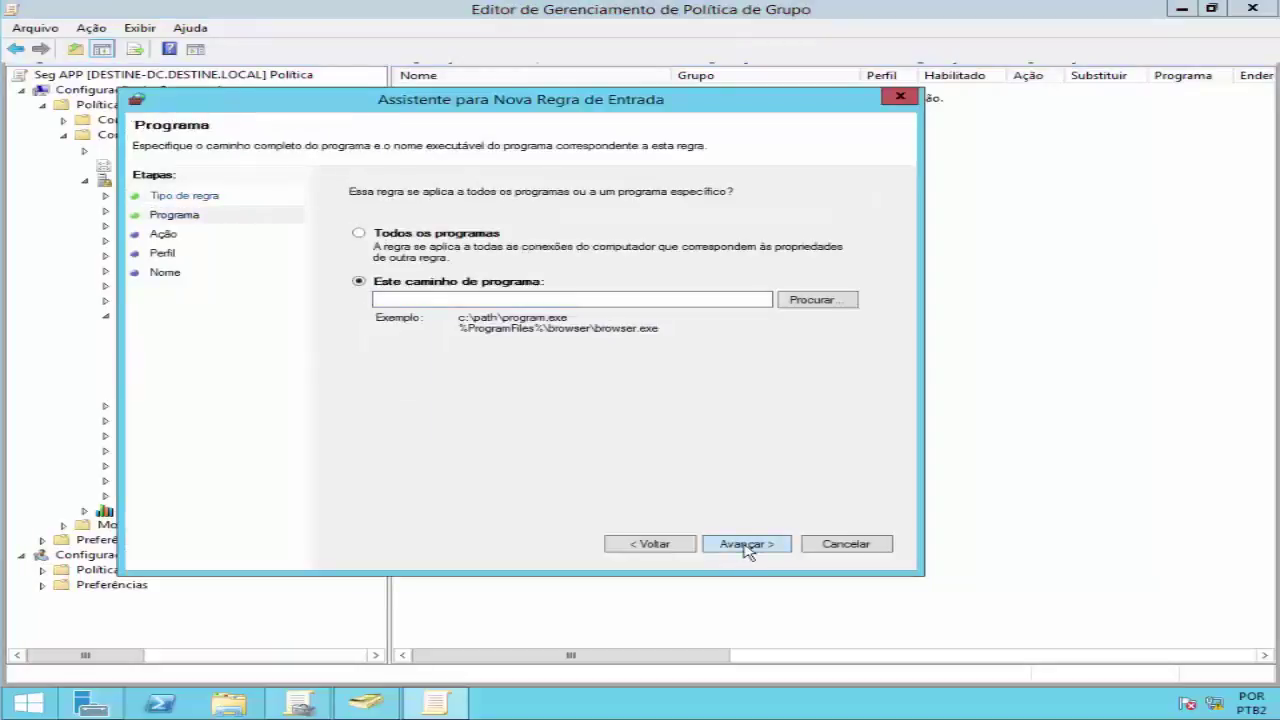
left_click(746, 549)
left_click(808, 413)
left_click(410, 257)
left_click(745, 544)
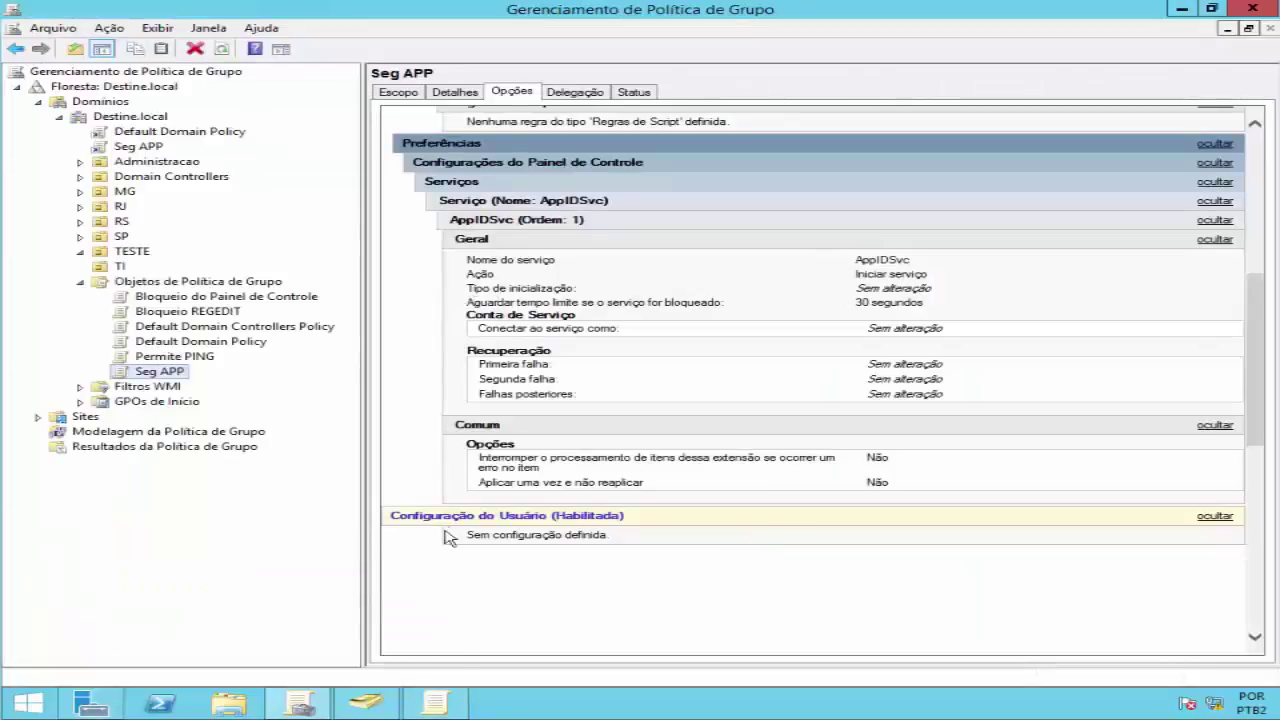
Return to the Windows 8.1 client's inbound firewall rules and bring up the command prompt to view its gpupdate /force output.
left_click(445, 703)
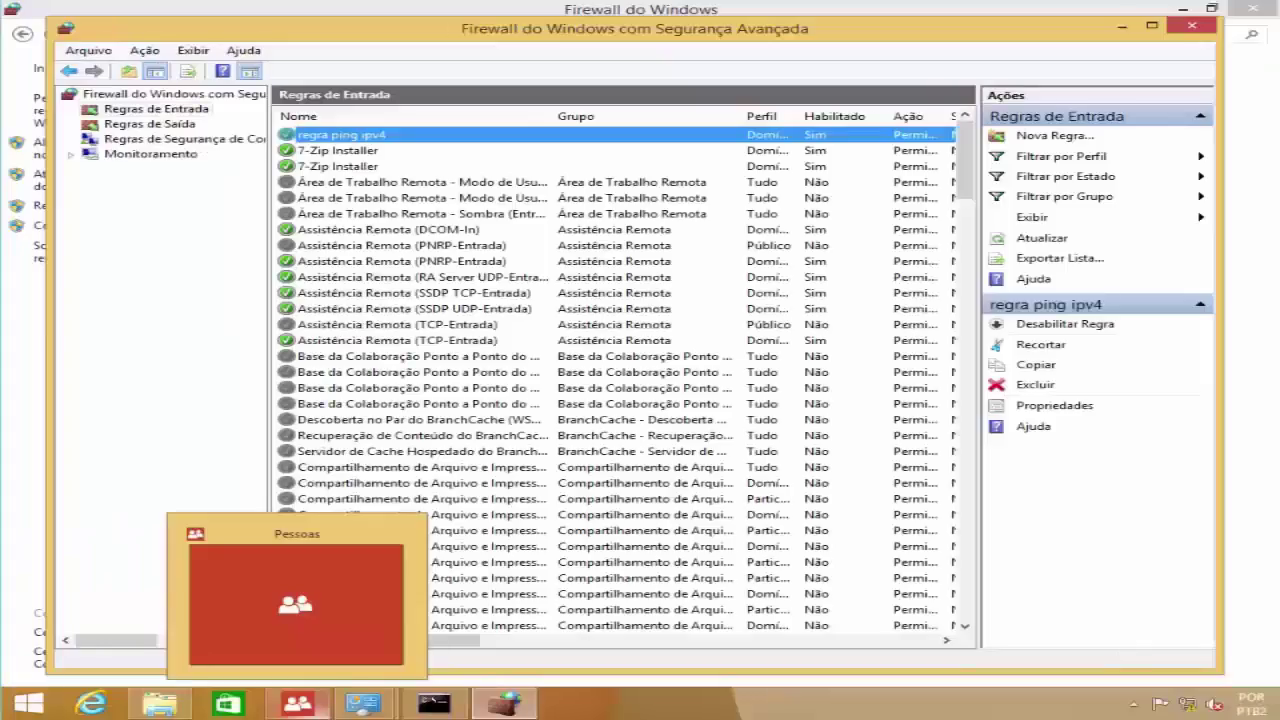
left_click(458, 250)
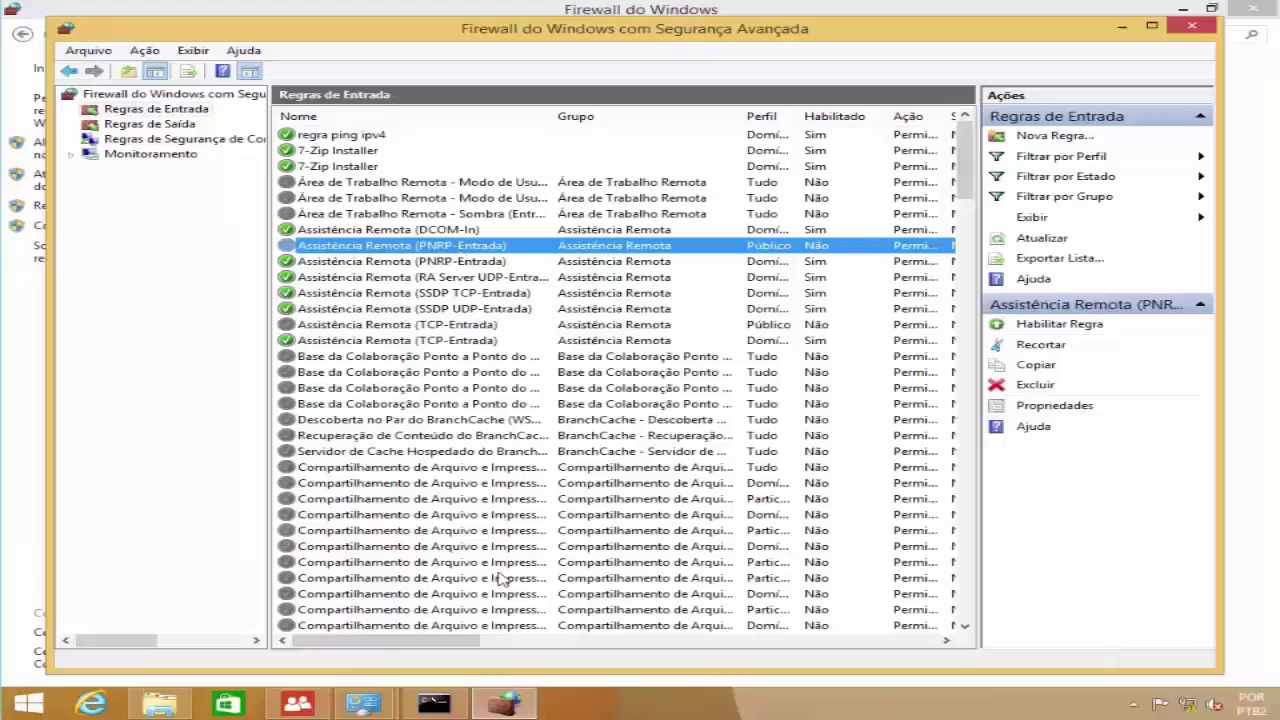
left_click(440, 705)
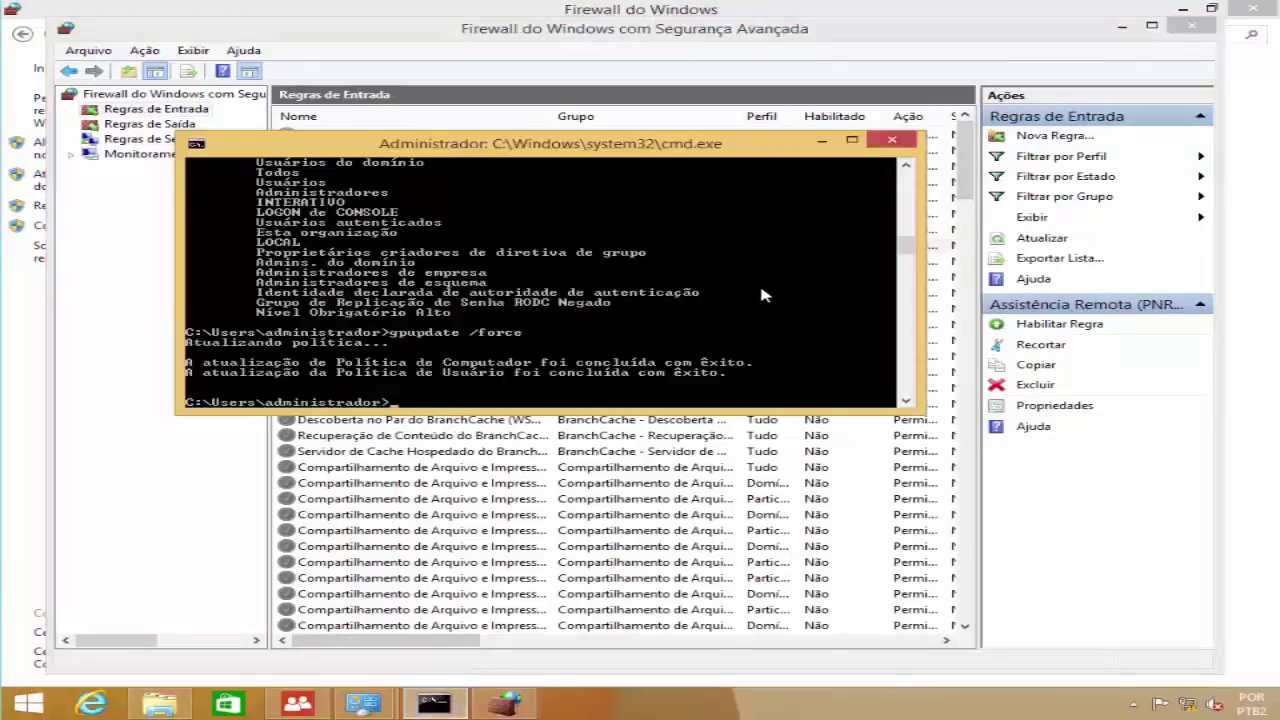
scroll(762, 290, "down", 3)
scroll(762, 290, "up", 3)
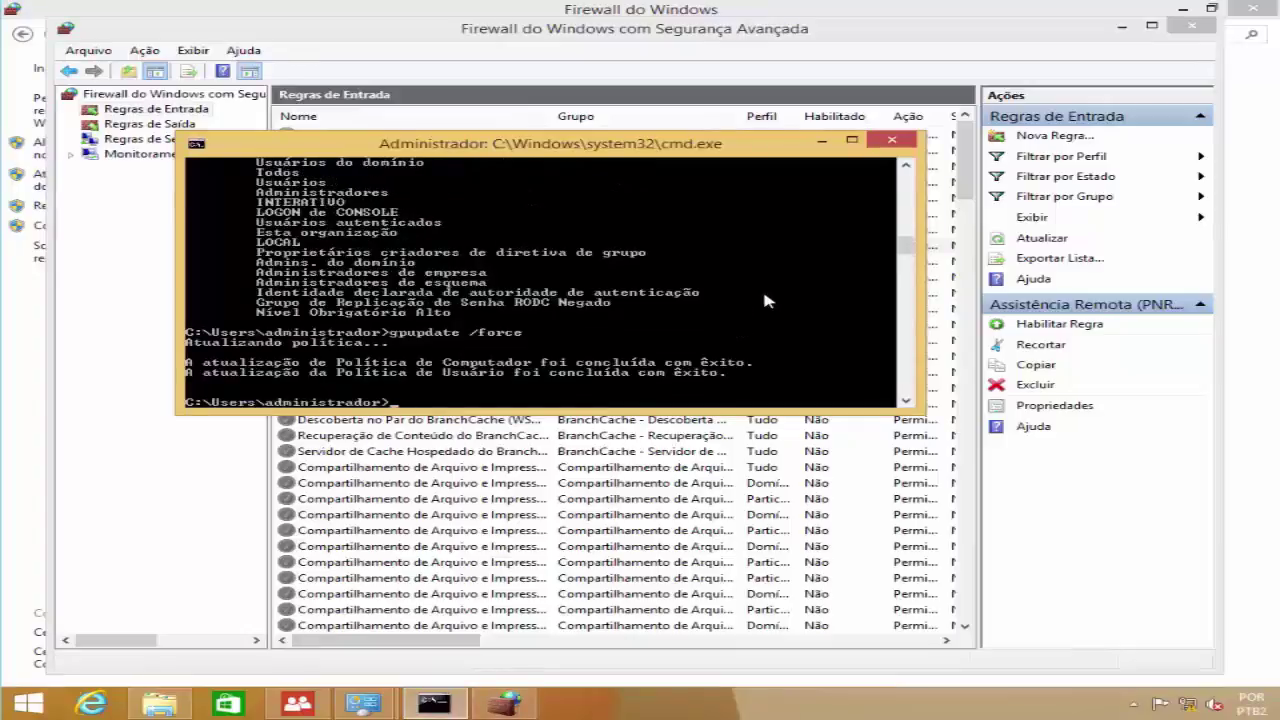